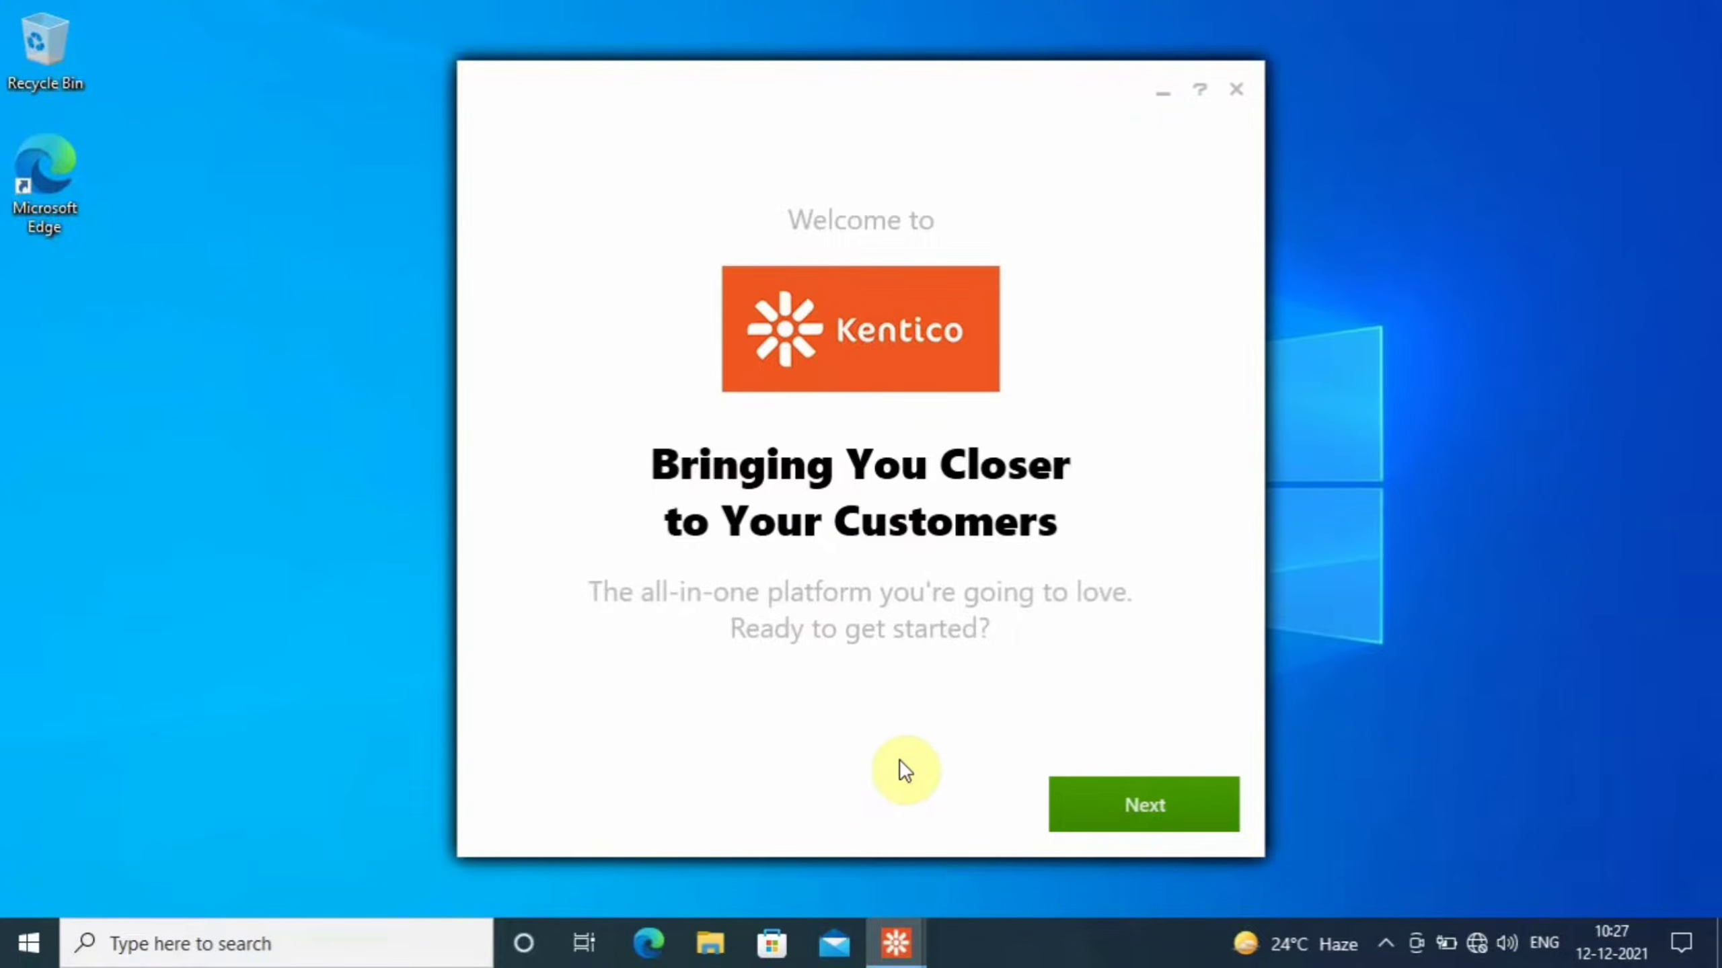
Proceed past the welcome page, look through the license agreement, accept the License Terms and Conditions, and continue.
click(1236, 91)
click(900, 518)
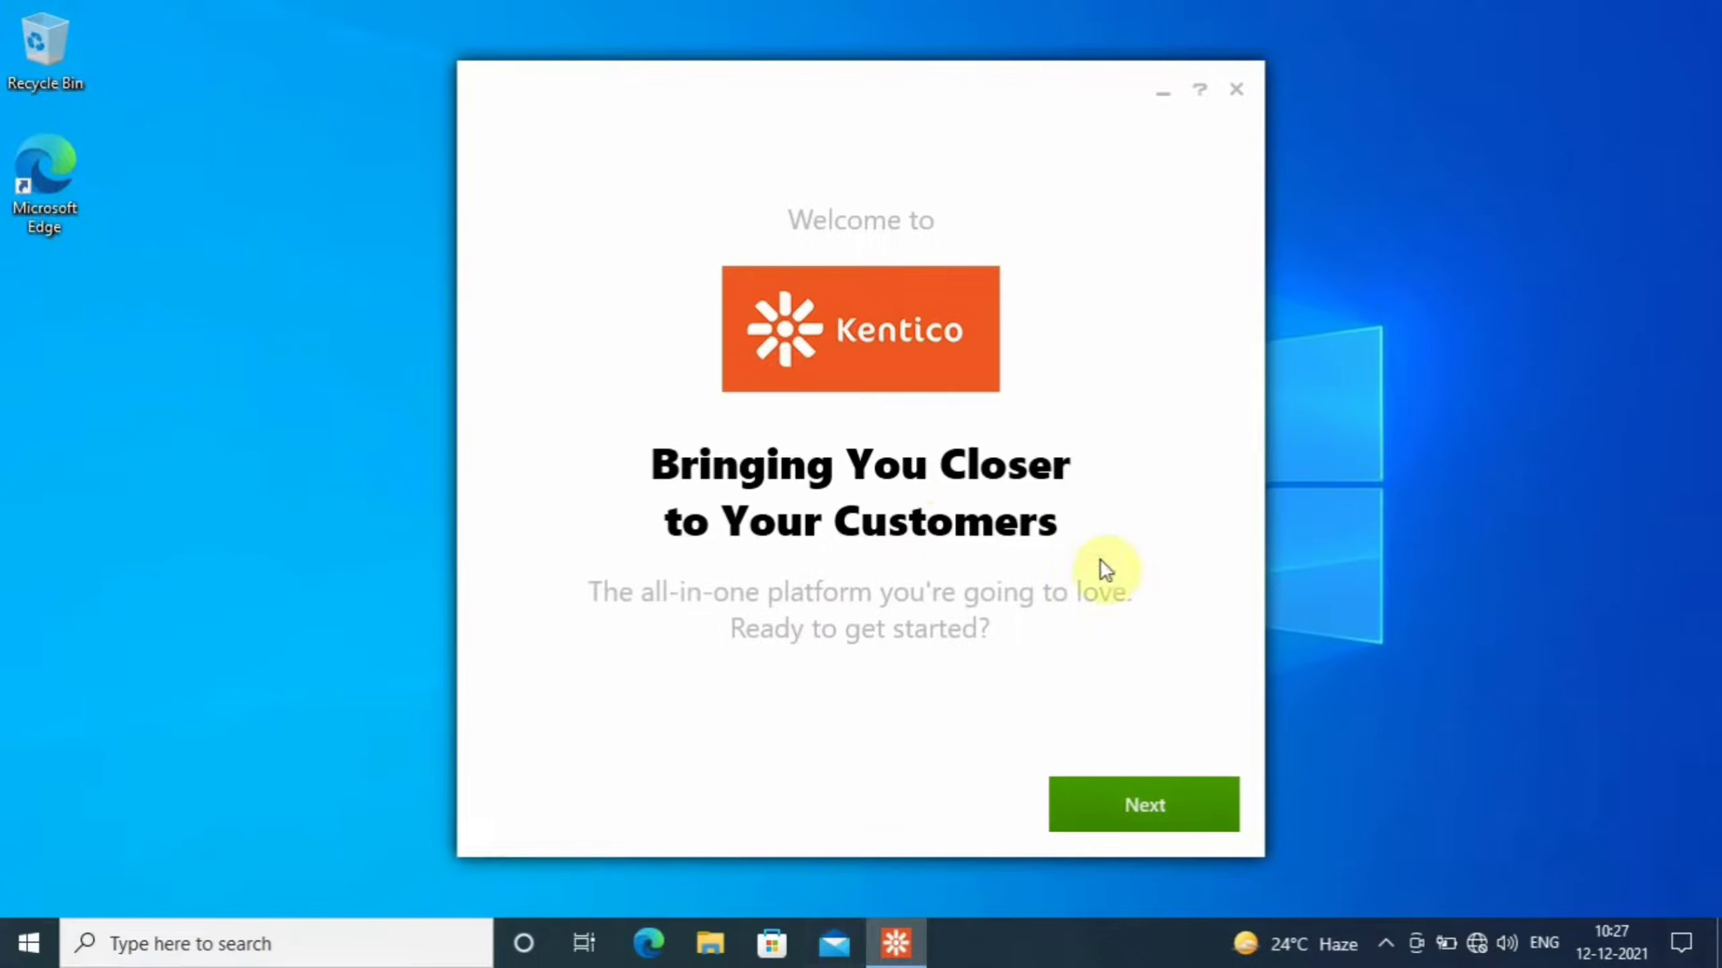
click(1166, 814)
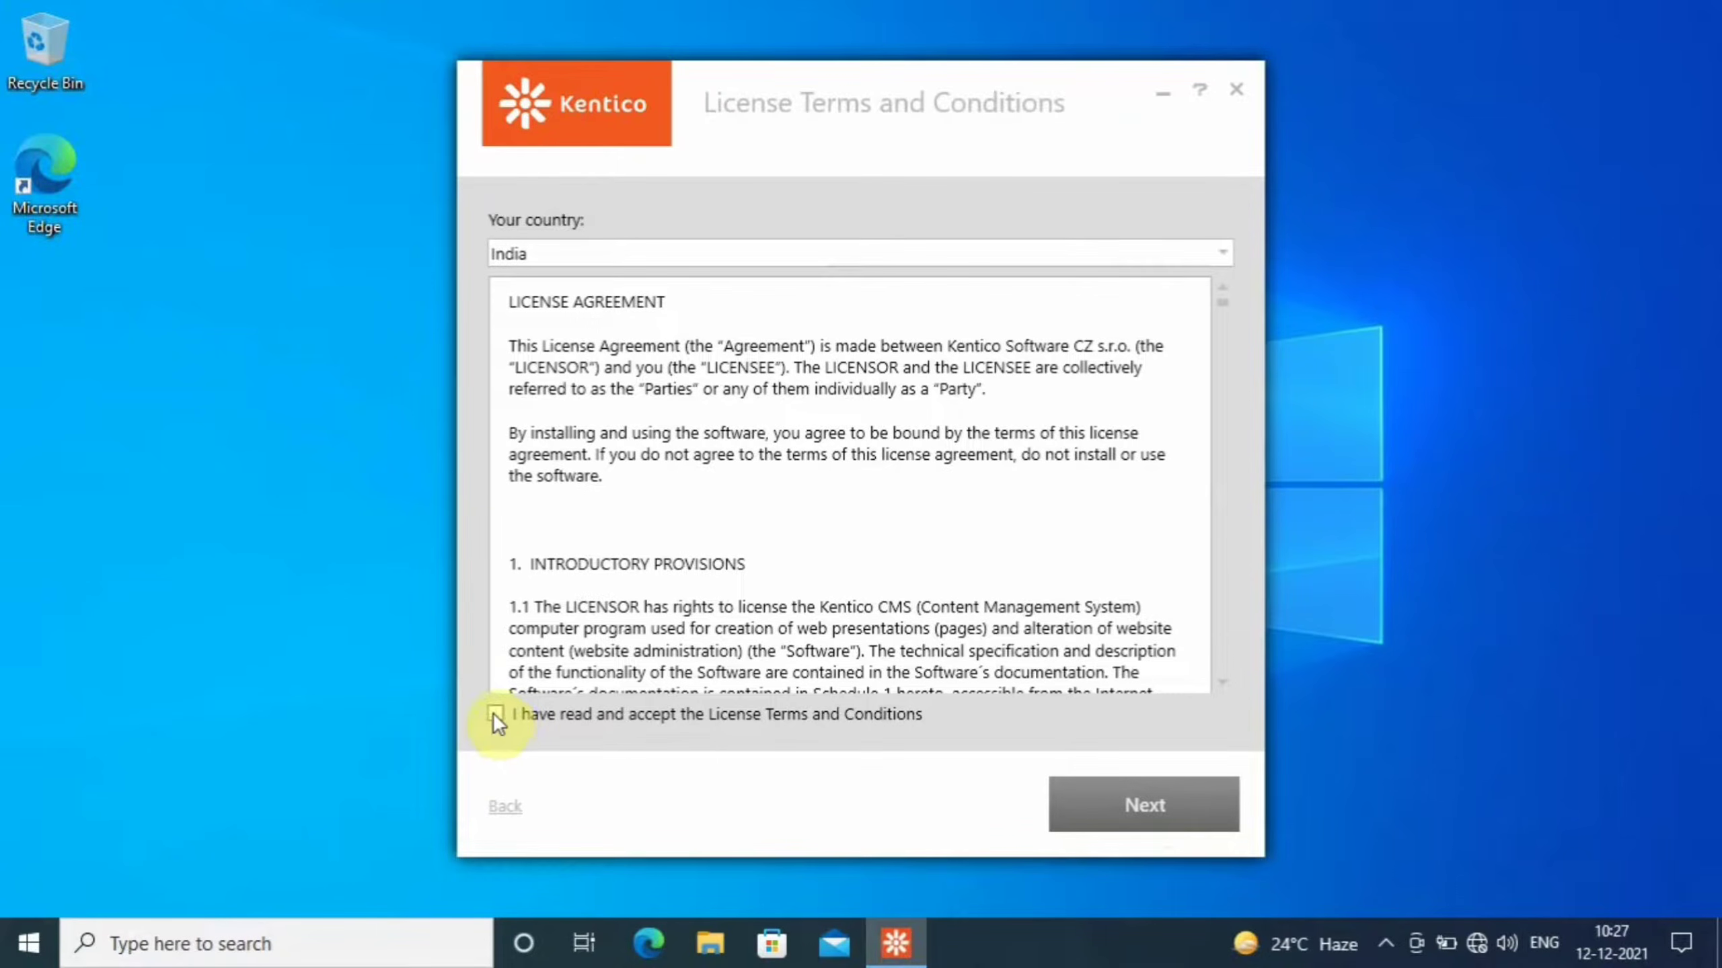
scroll(642, 536, down, 10)
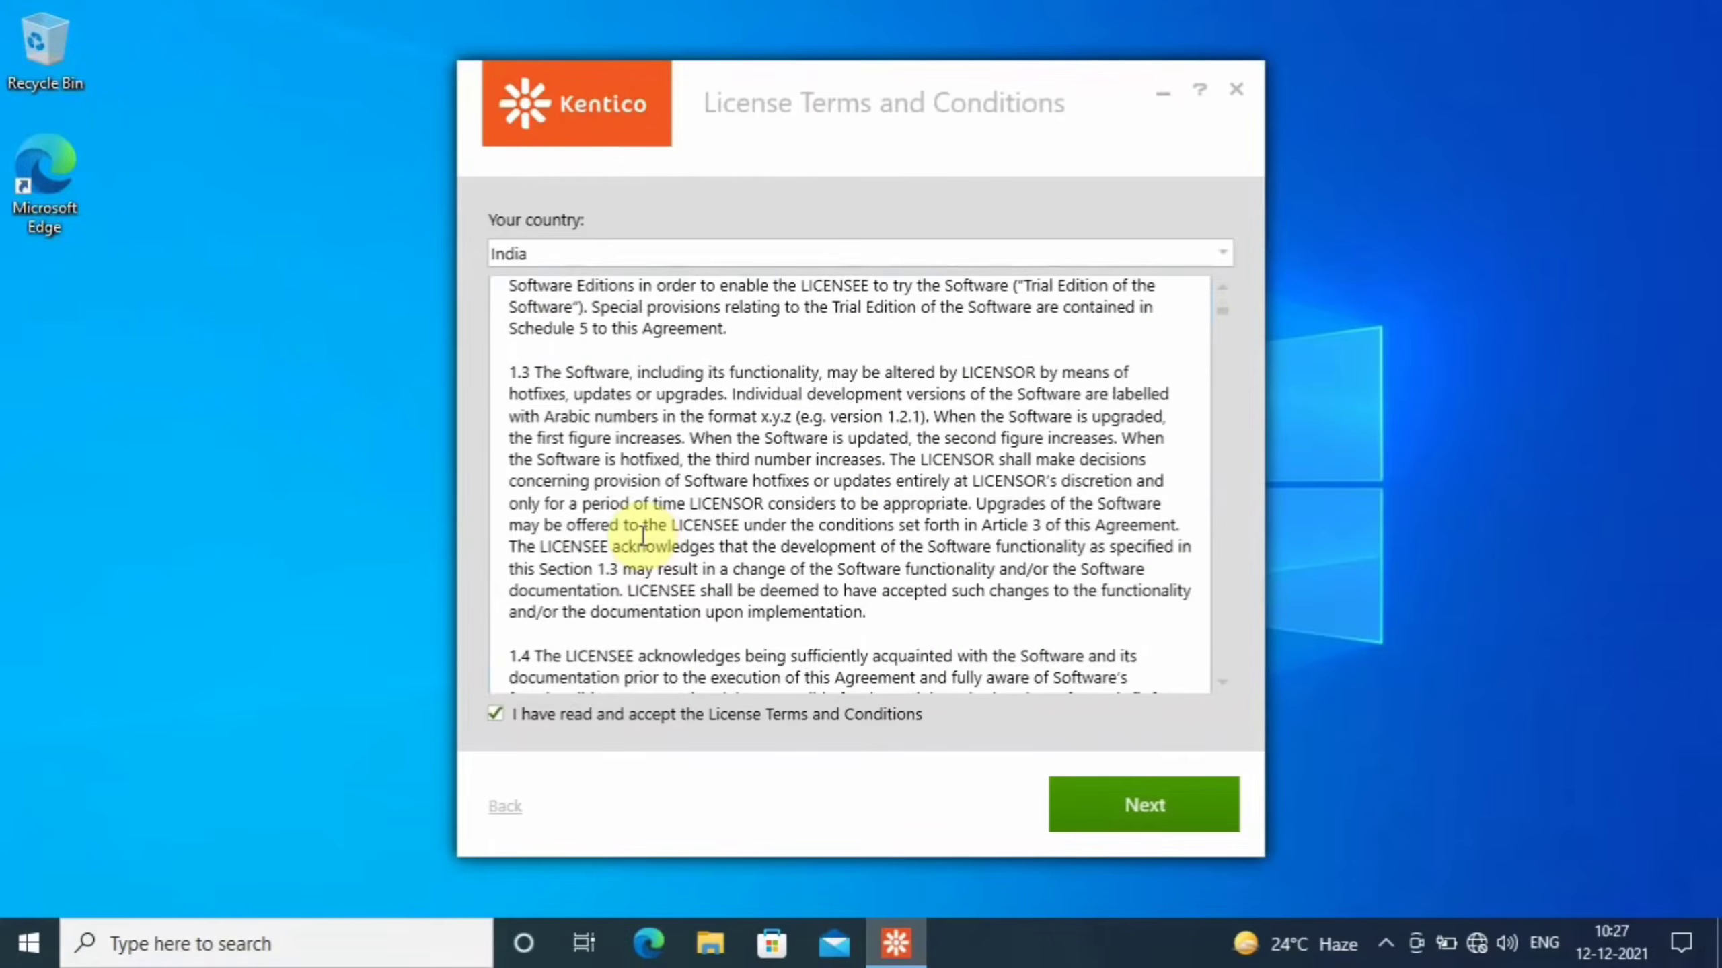
scroll(642, 536, down, 5)
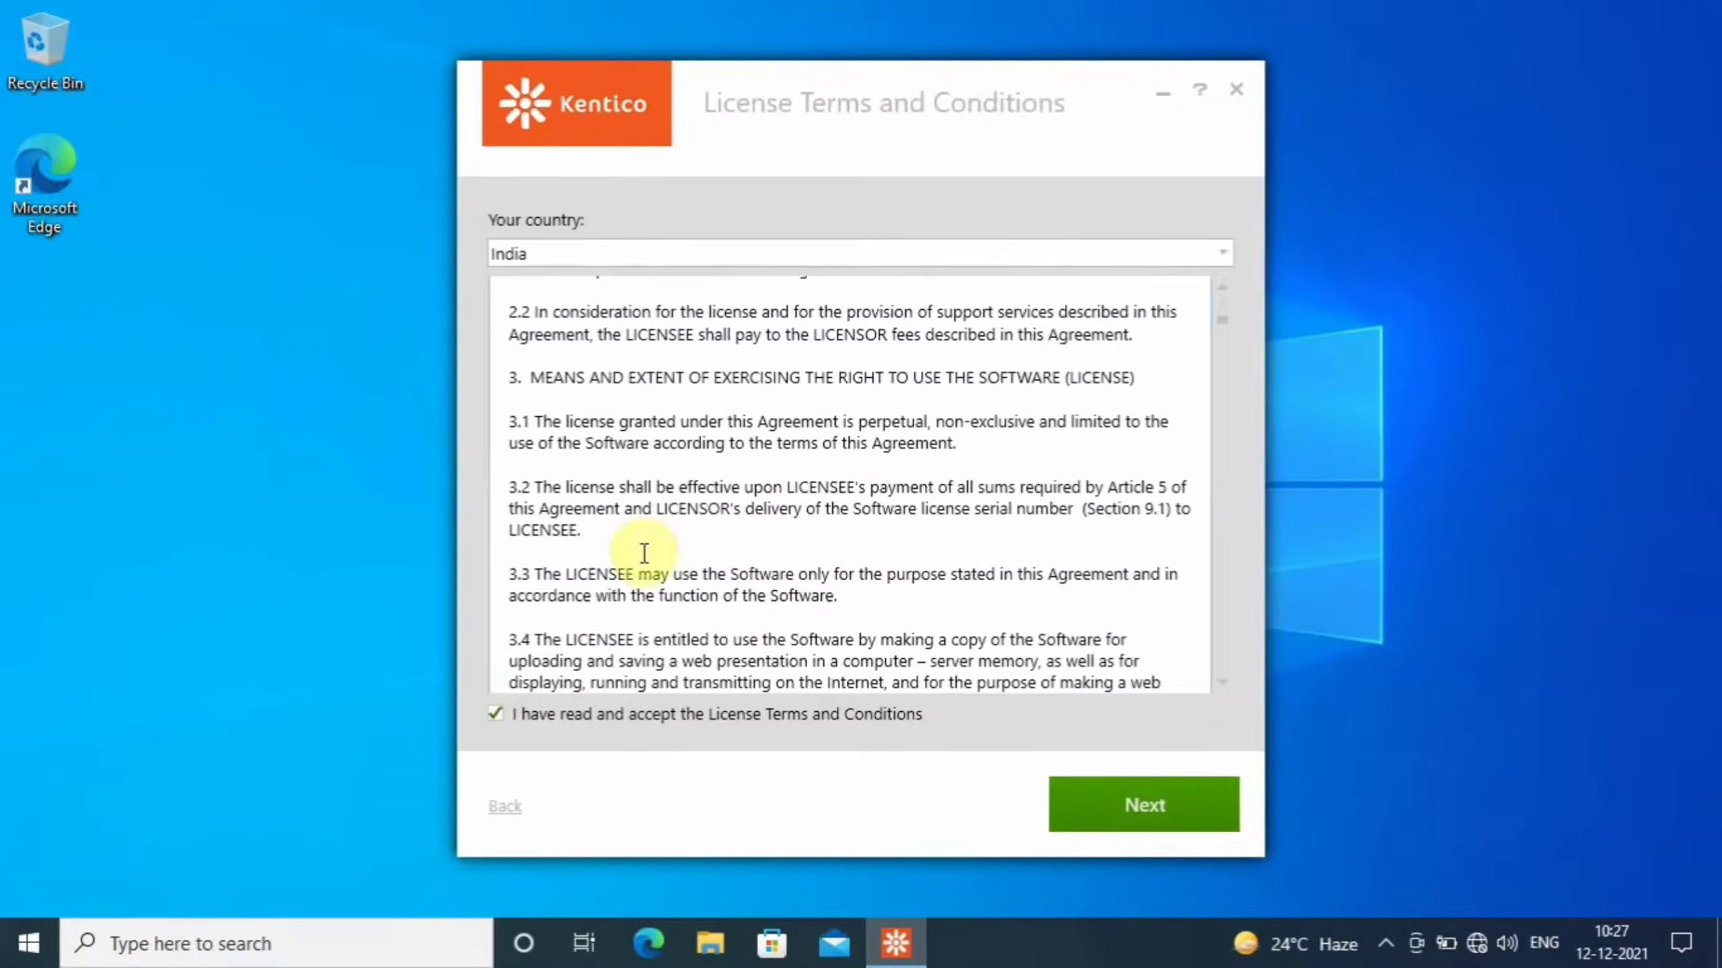
click(1106, 810)
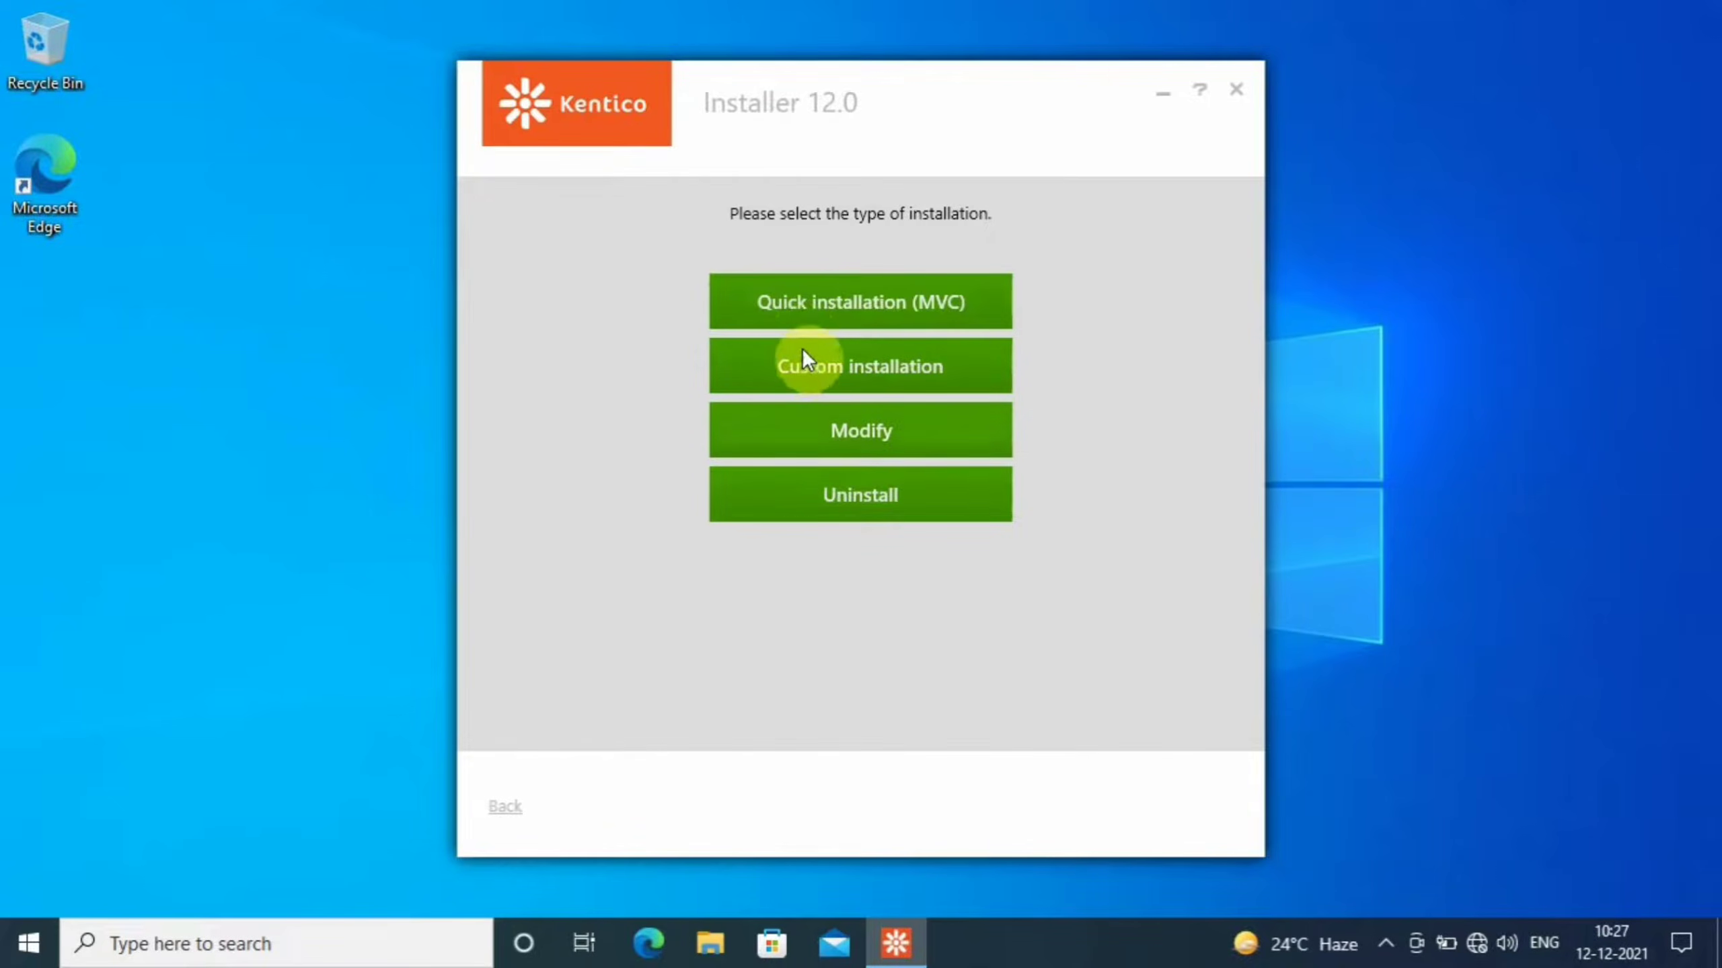
Start a custom installation with Portal Engine as the development model and continue to the installation type.
click(797, 368)
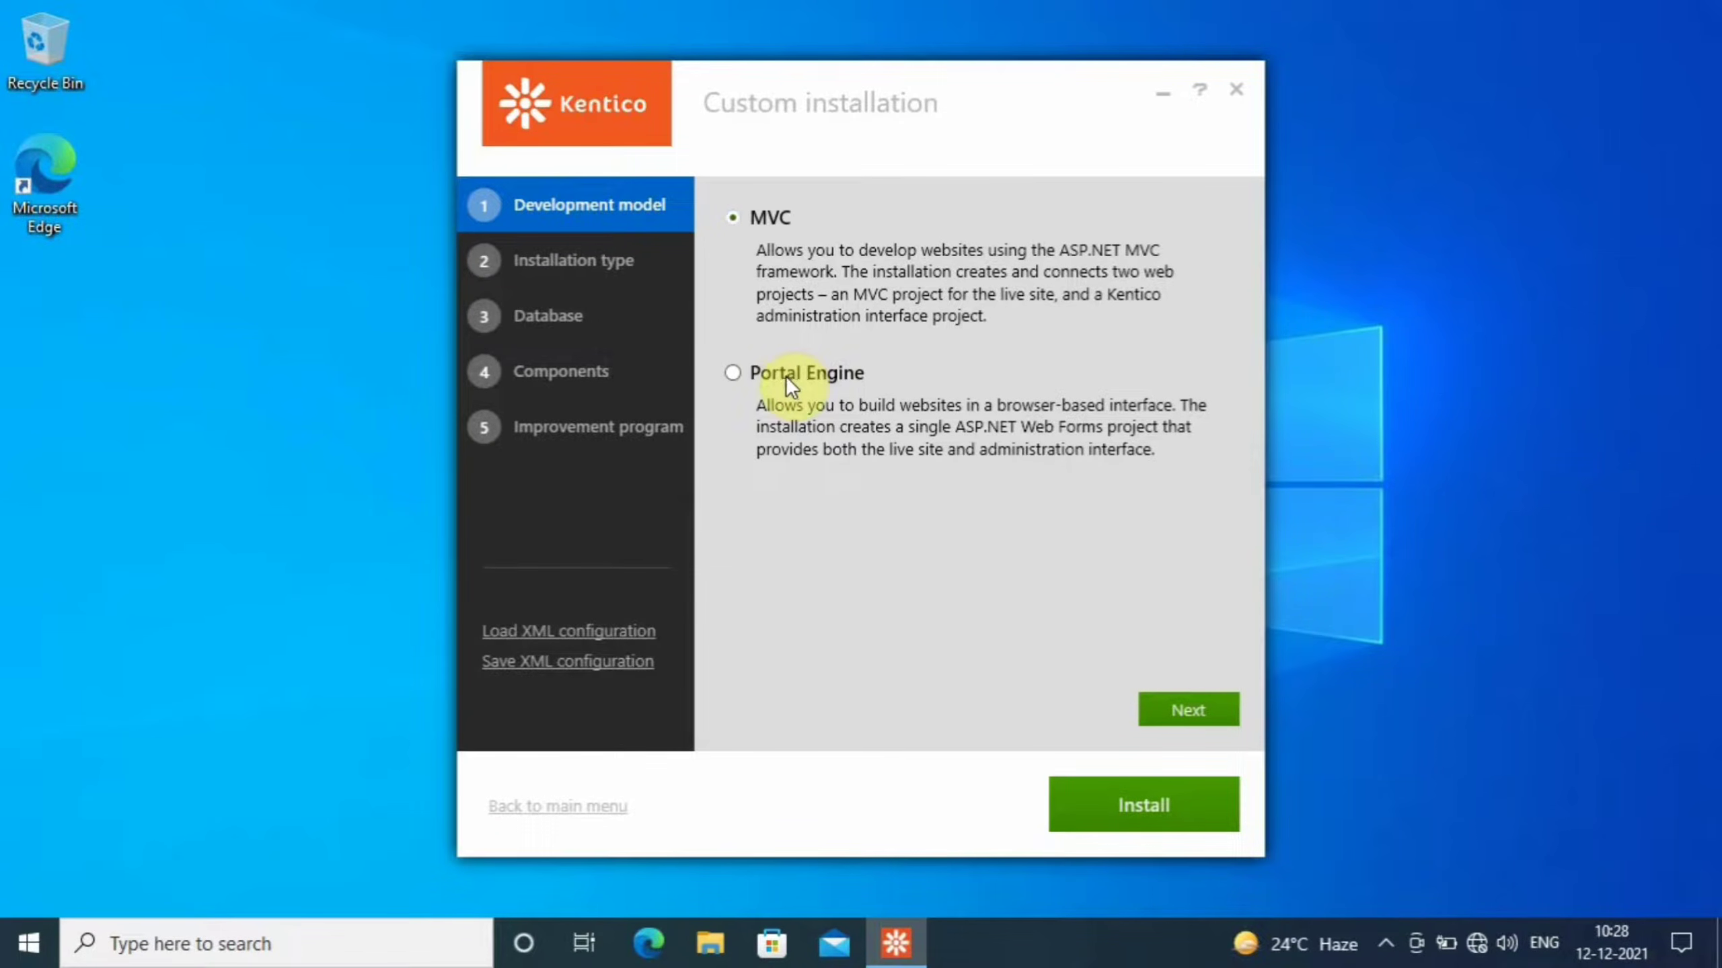
click(788, 385)
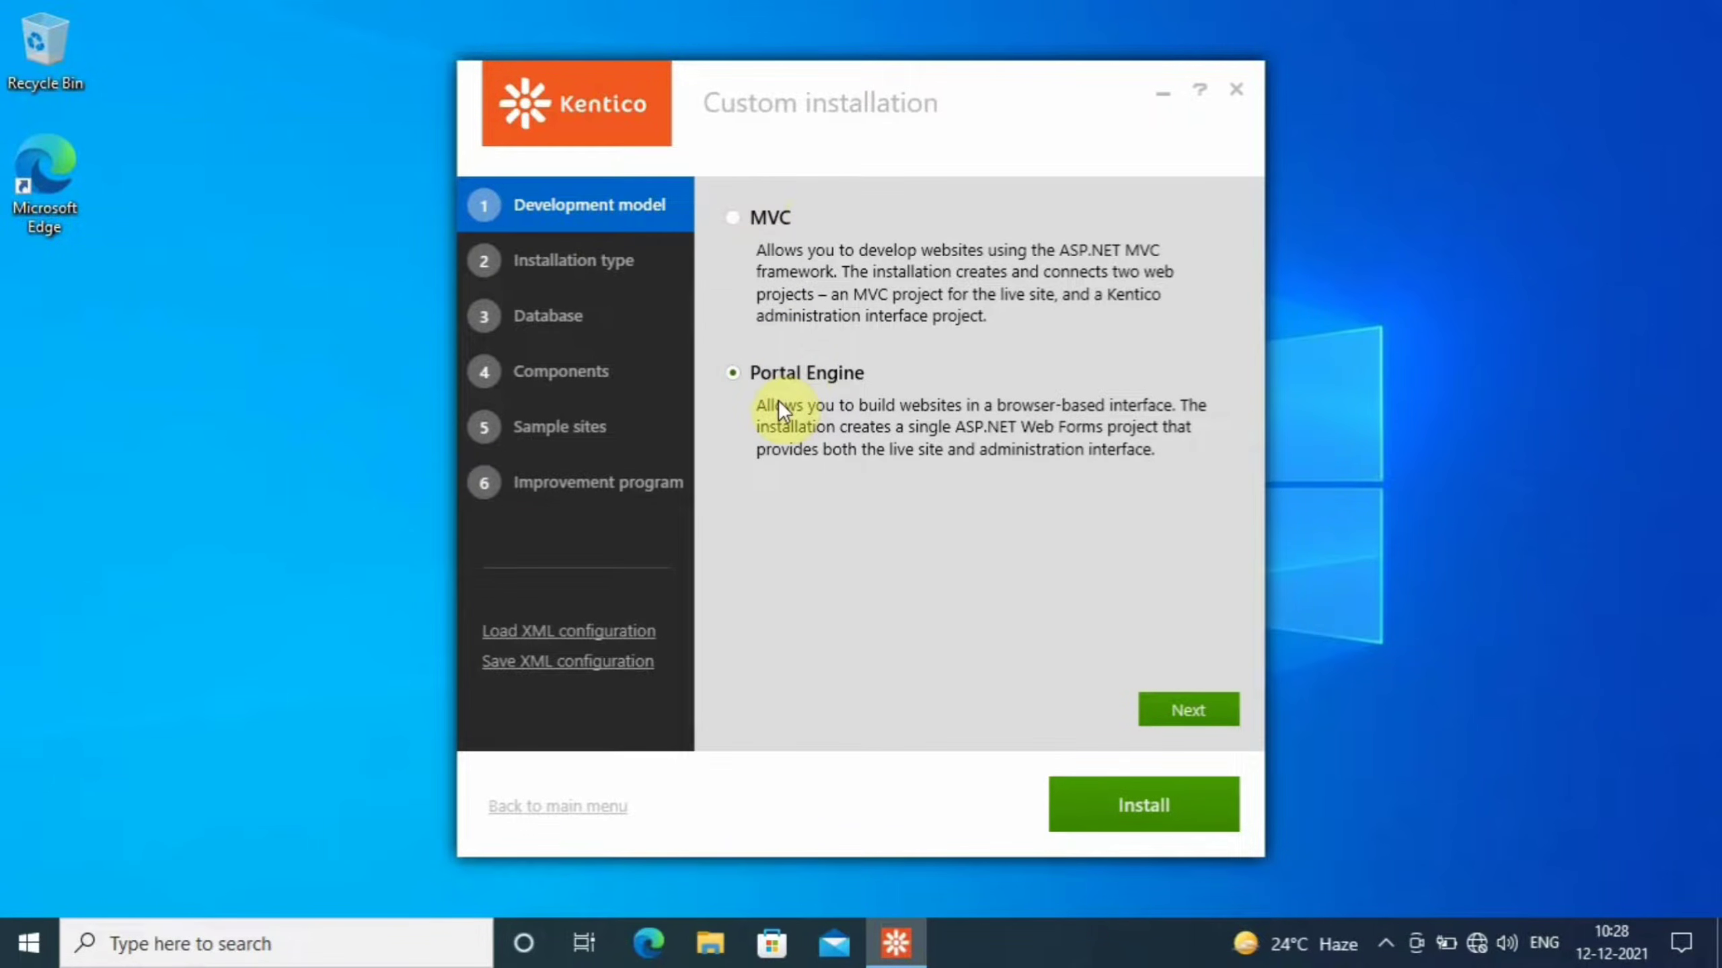
click(1185, 706)
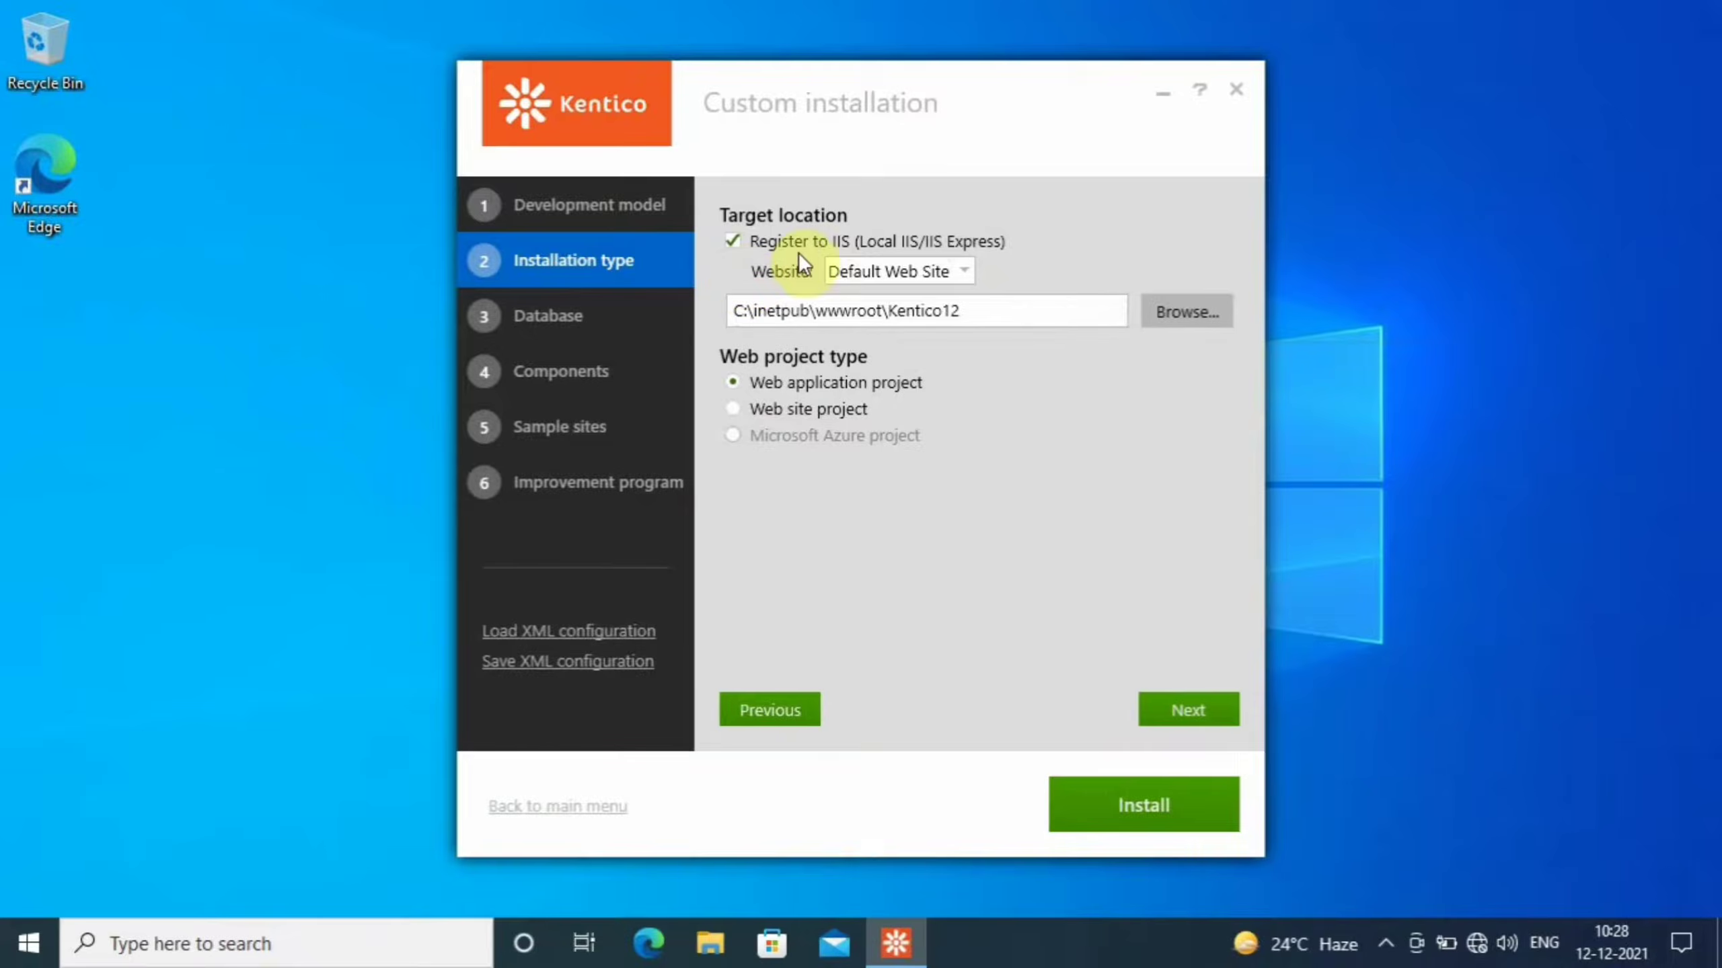
Set the target IIS website to Demo and the project type to Web site project, and continue to the database settings.
click(966, 271)
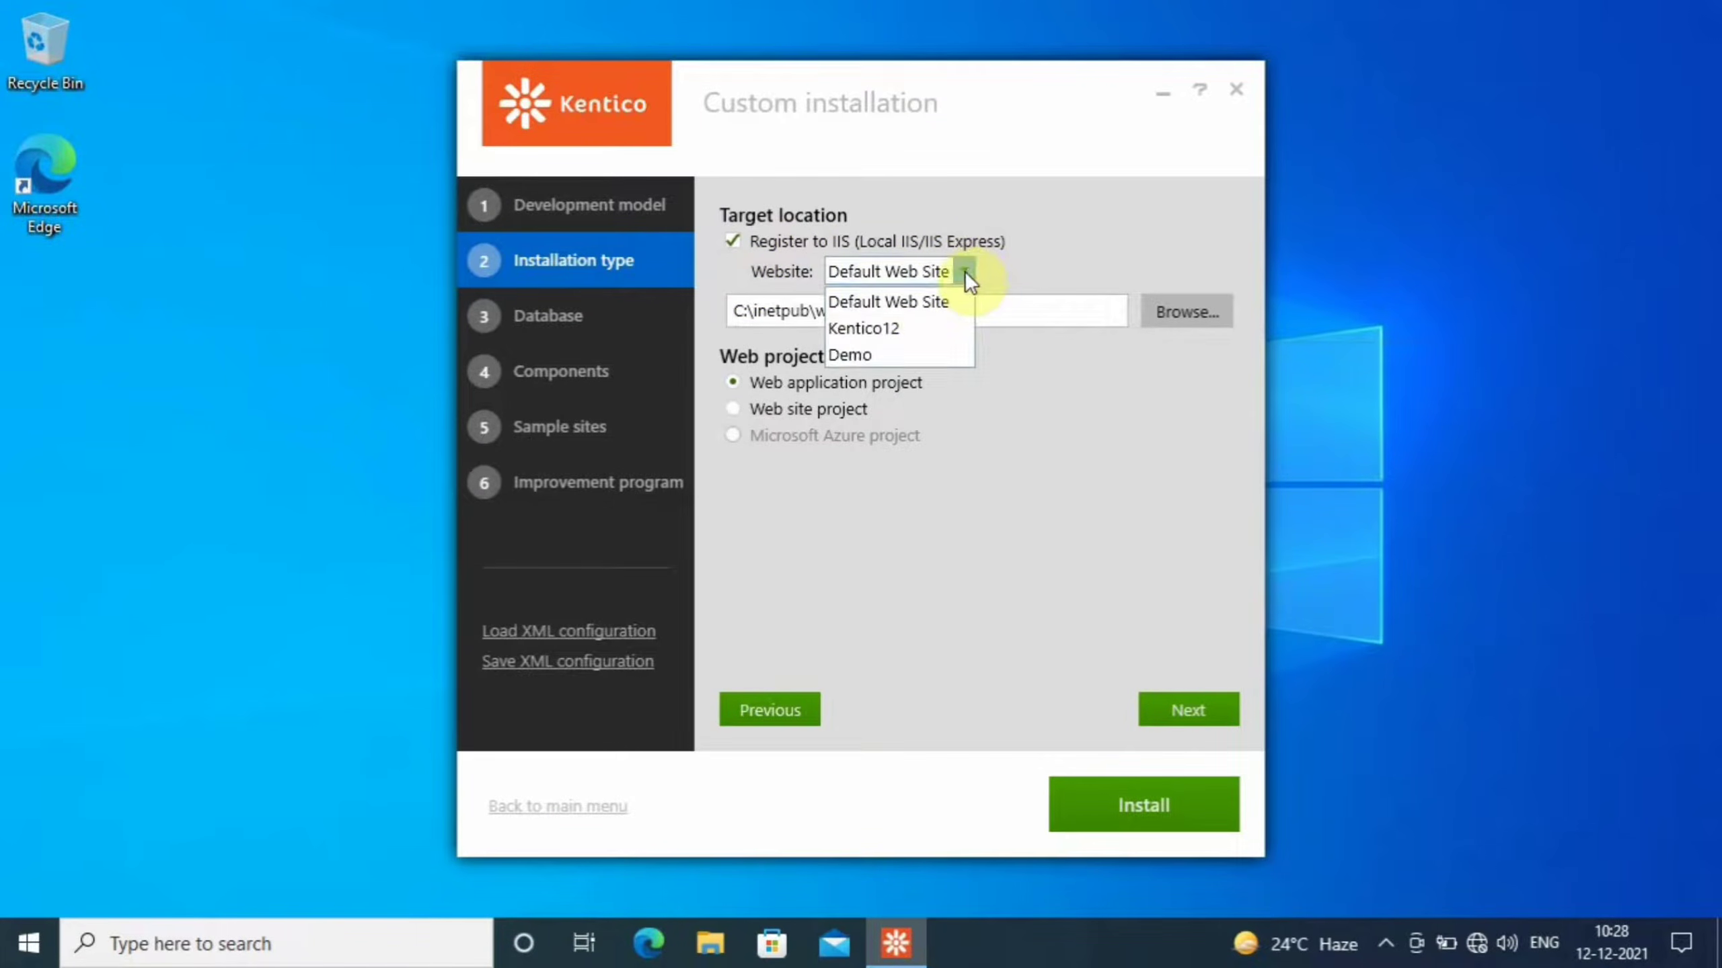
click(841, 359)
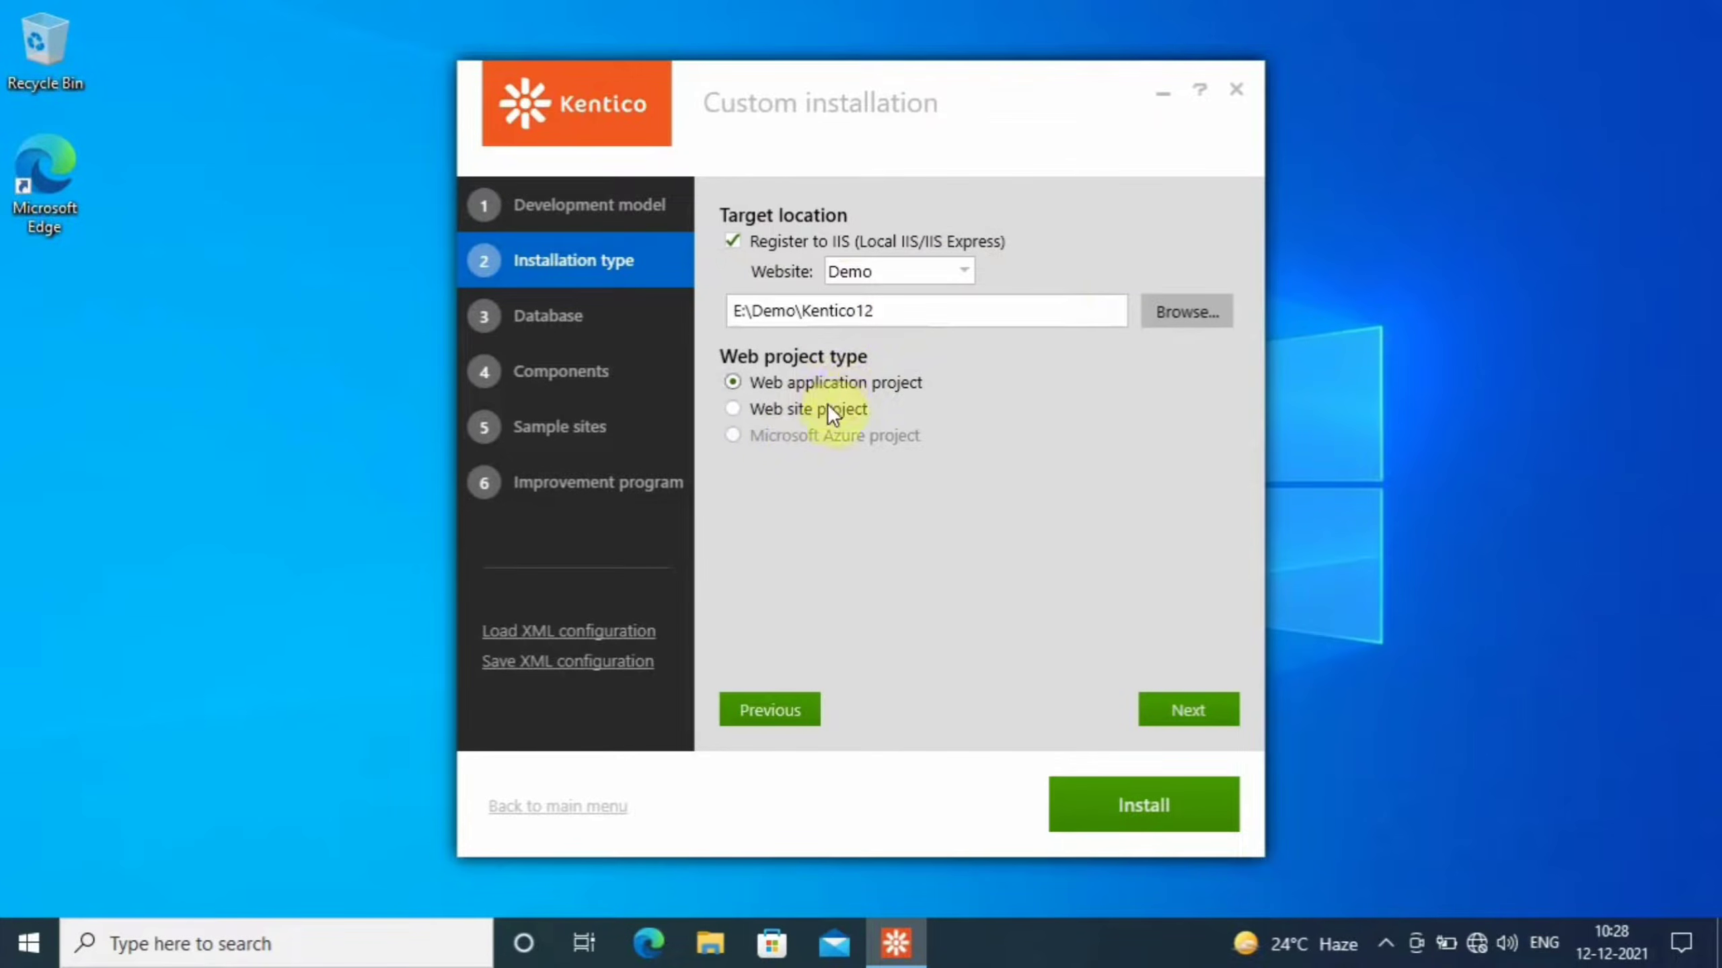
mouse_move(822, 415)
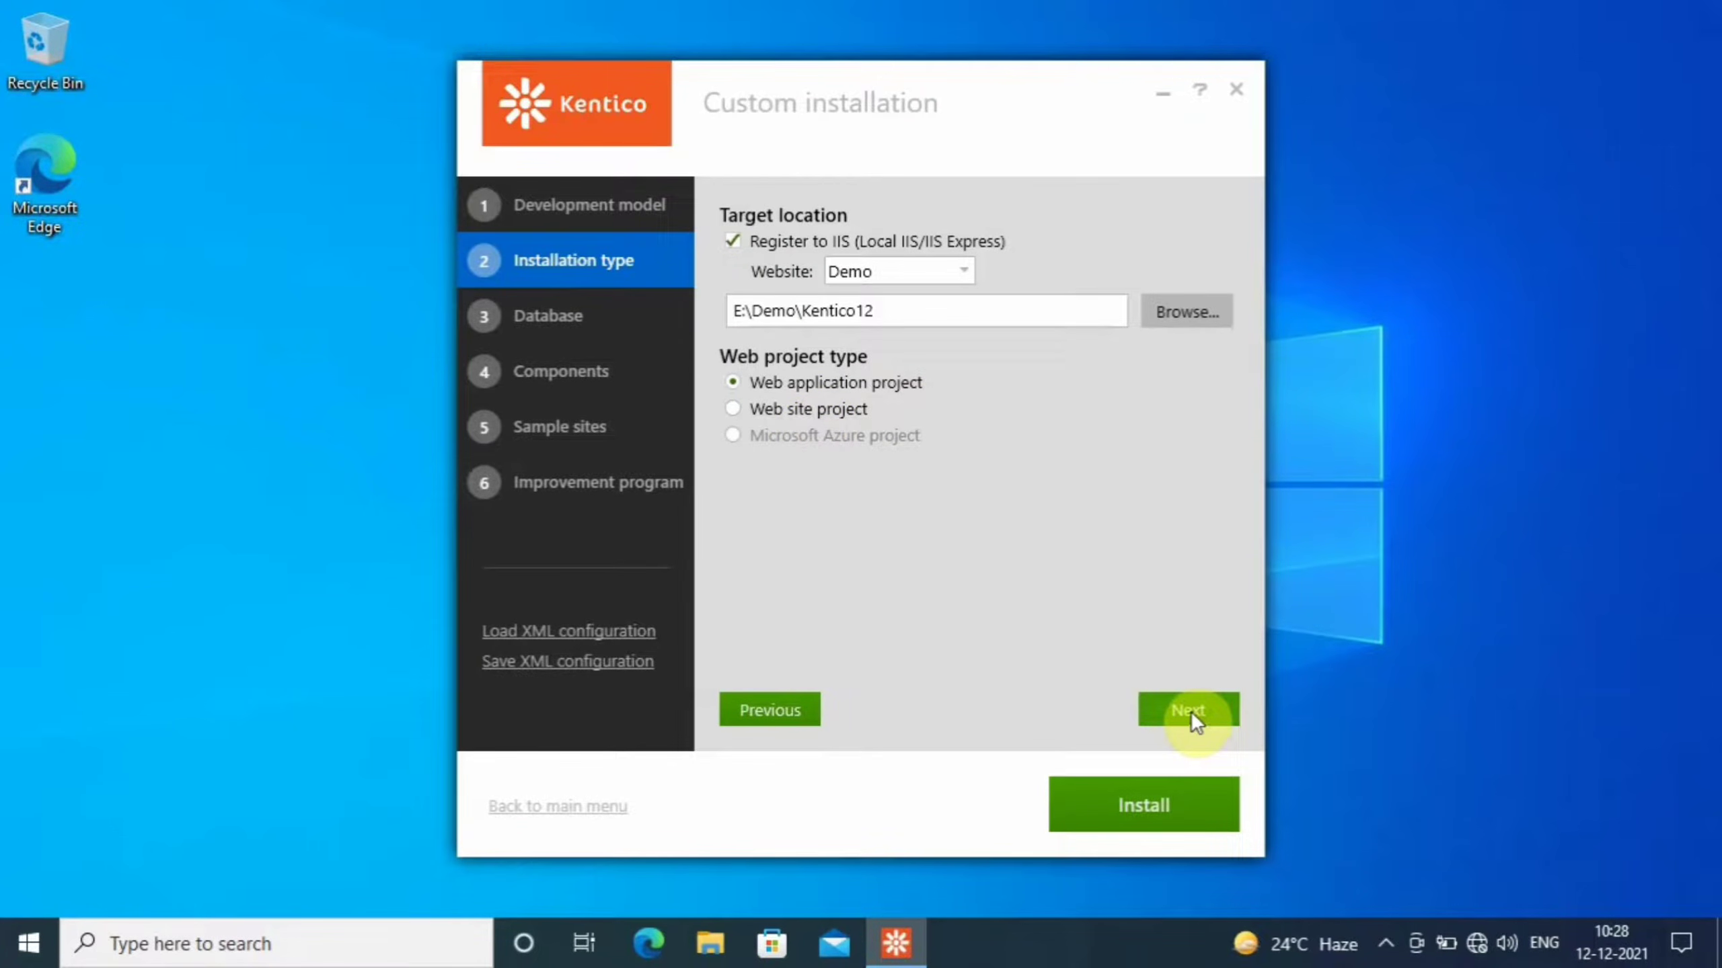
click(815, 411)
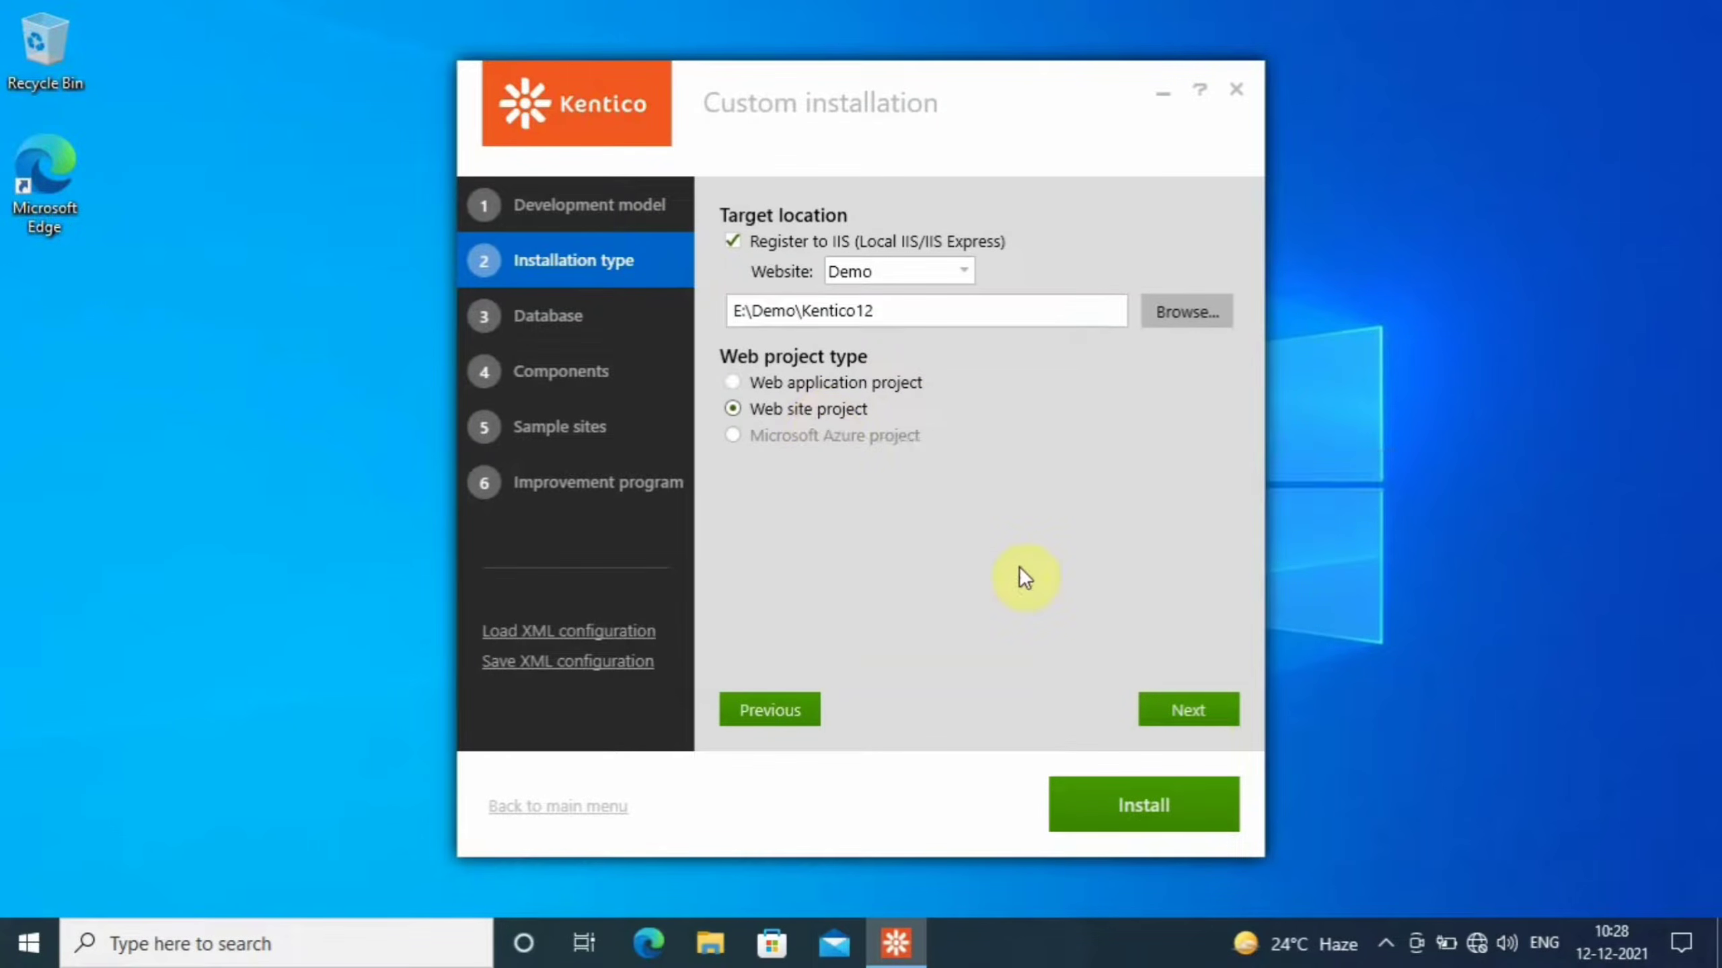
click(1157, 698)
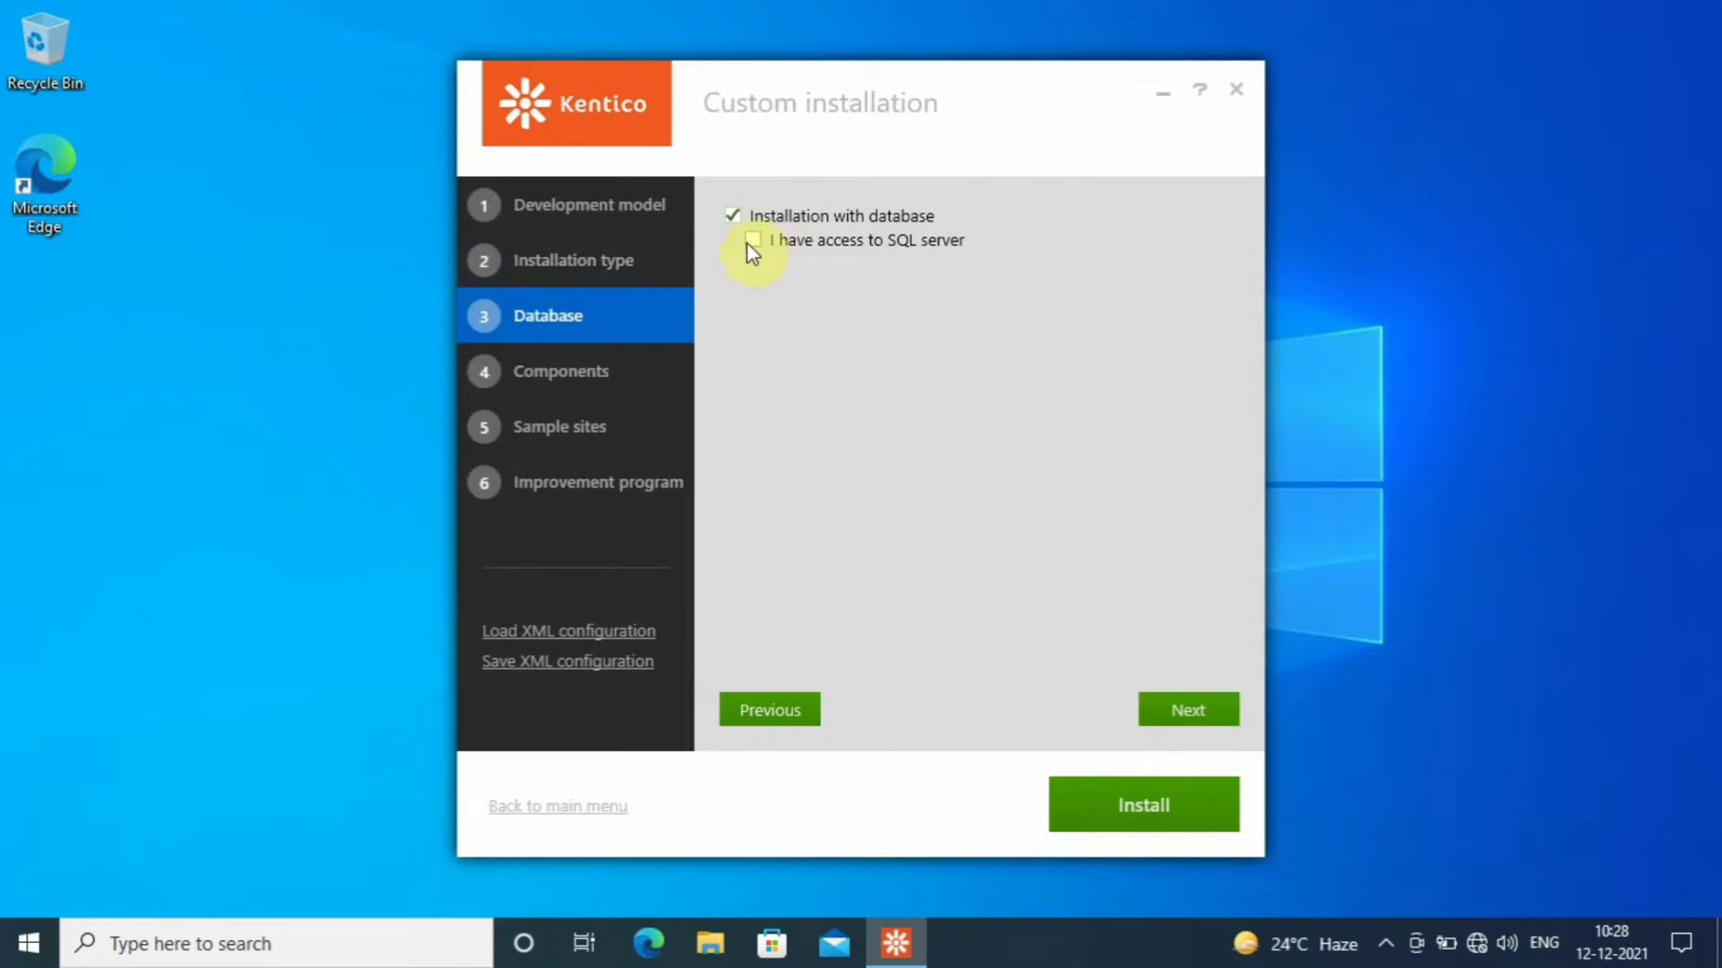
Indicate that SQL server access is available and choose the local machine's SQL server instance.
mouse_move(747, 244)
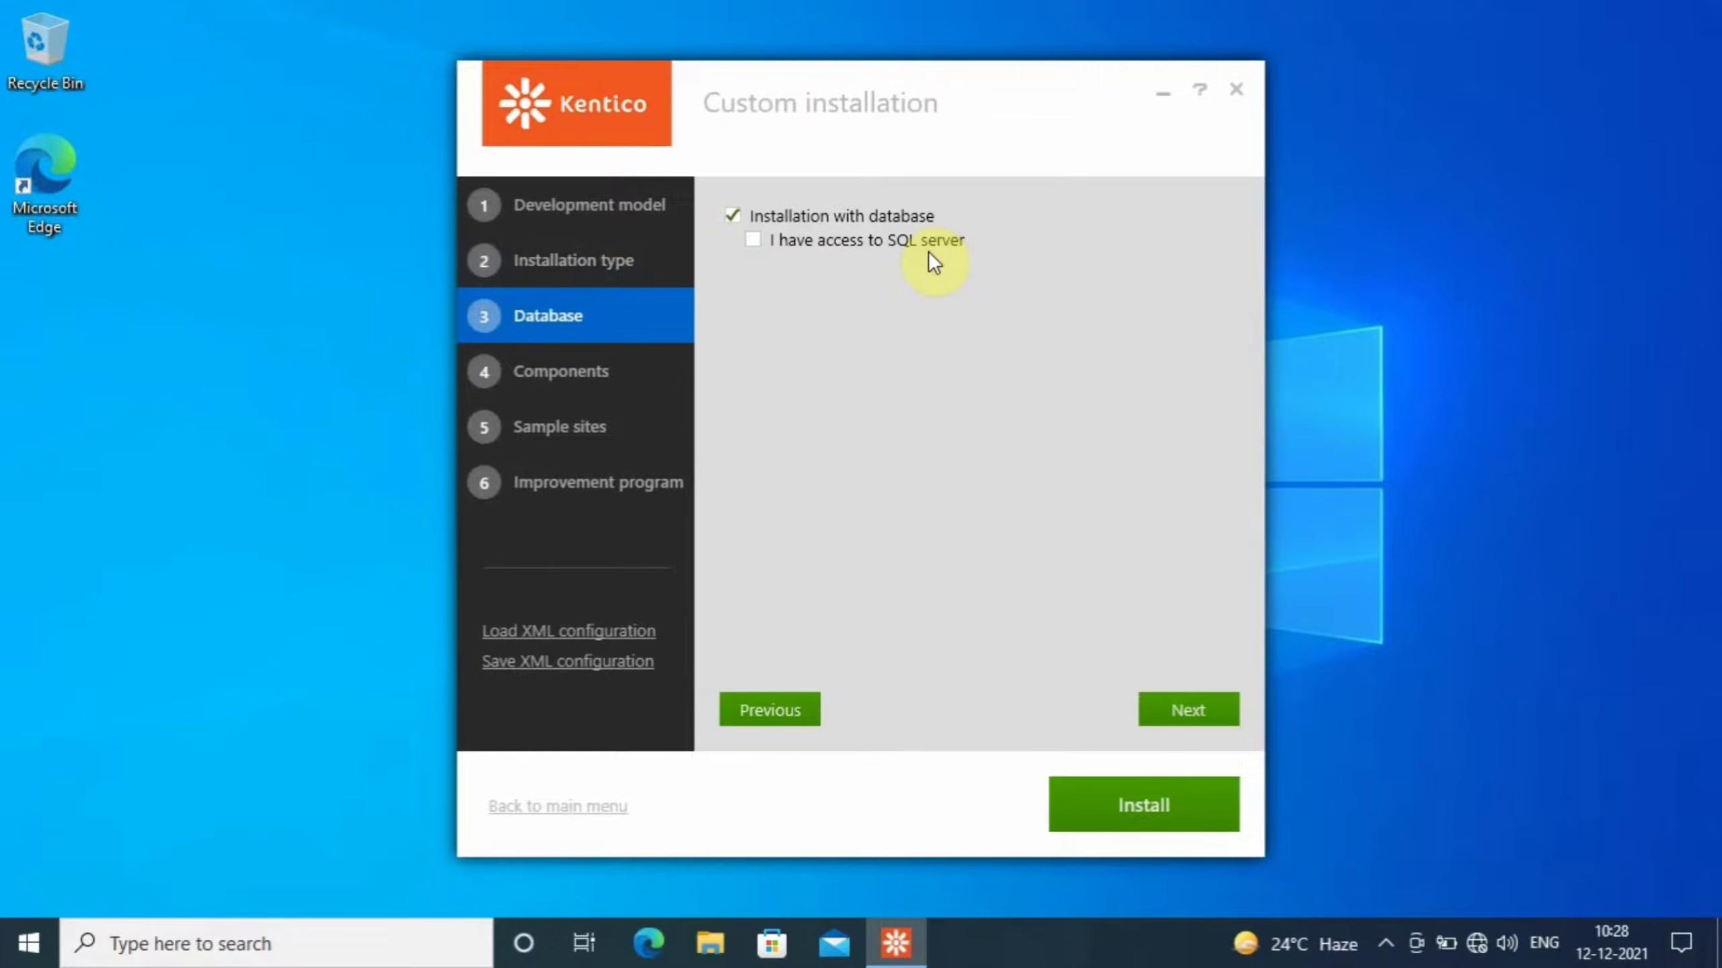
click(749, 242)
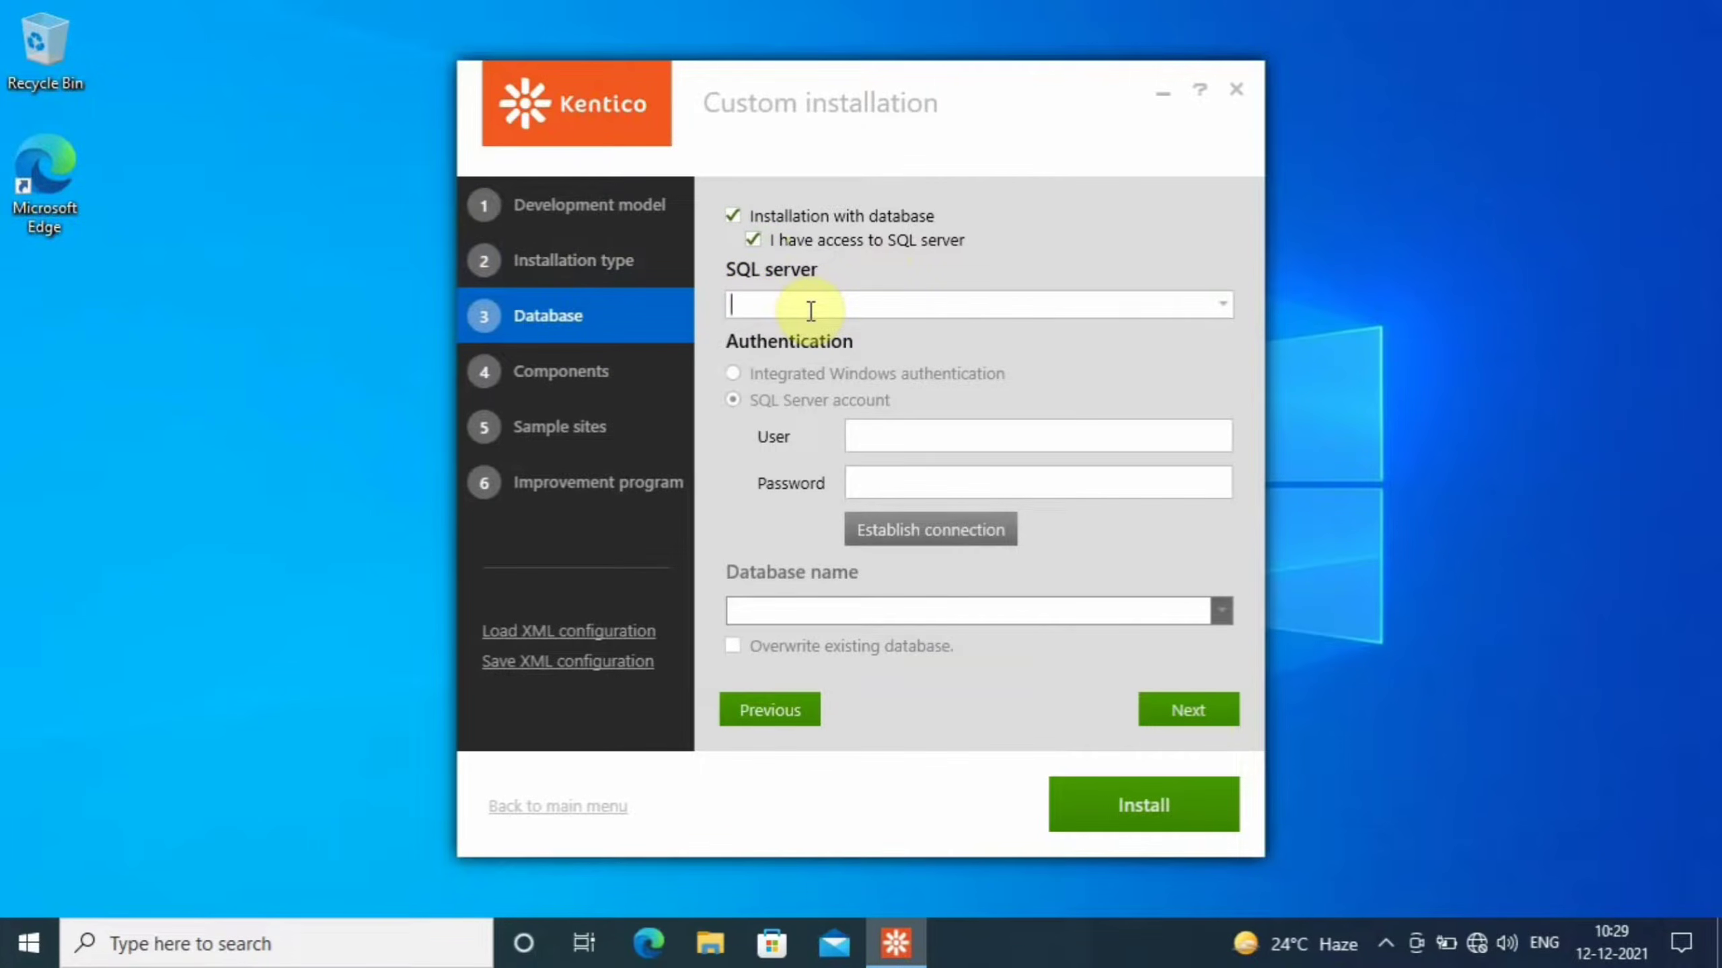
click(1224, 309)
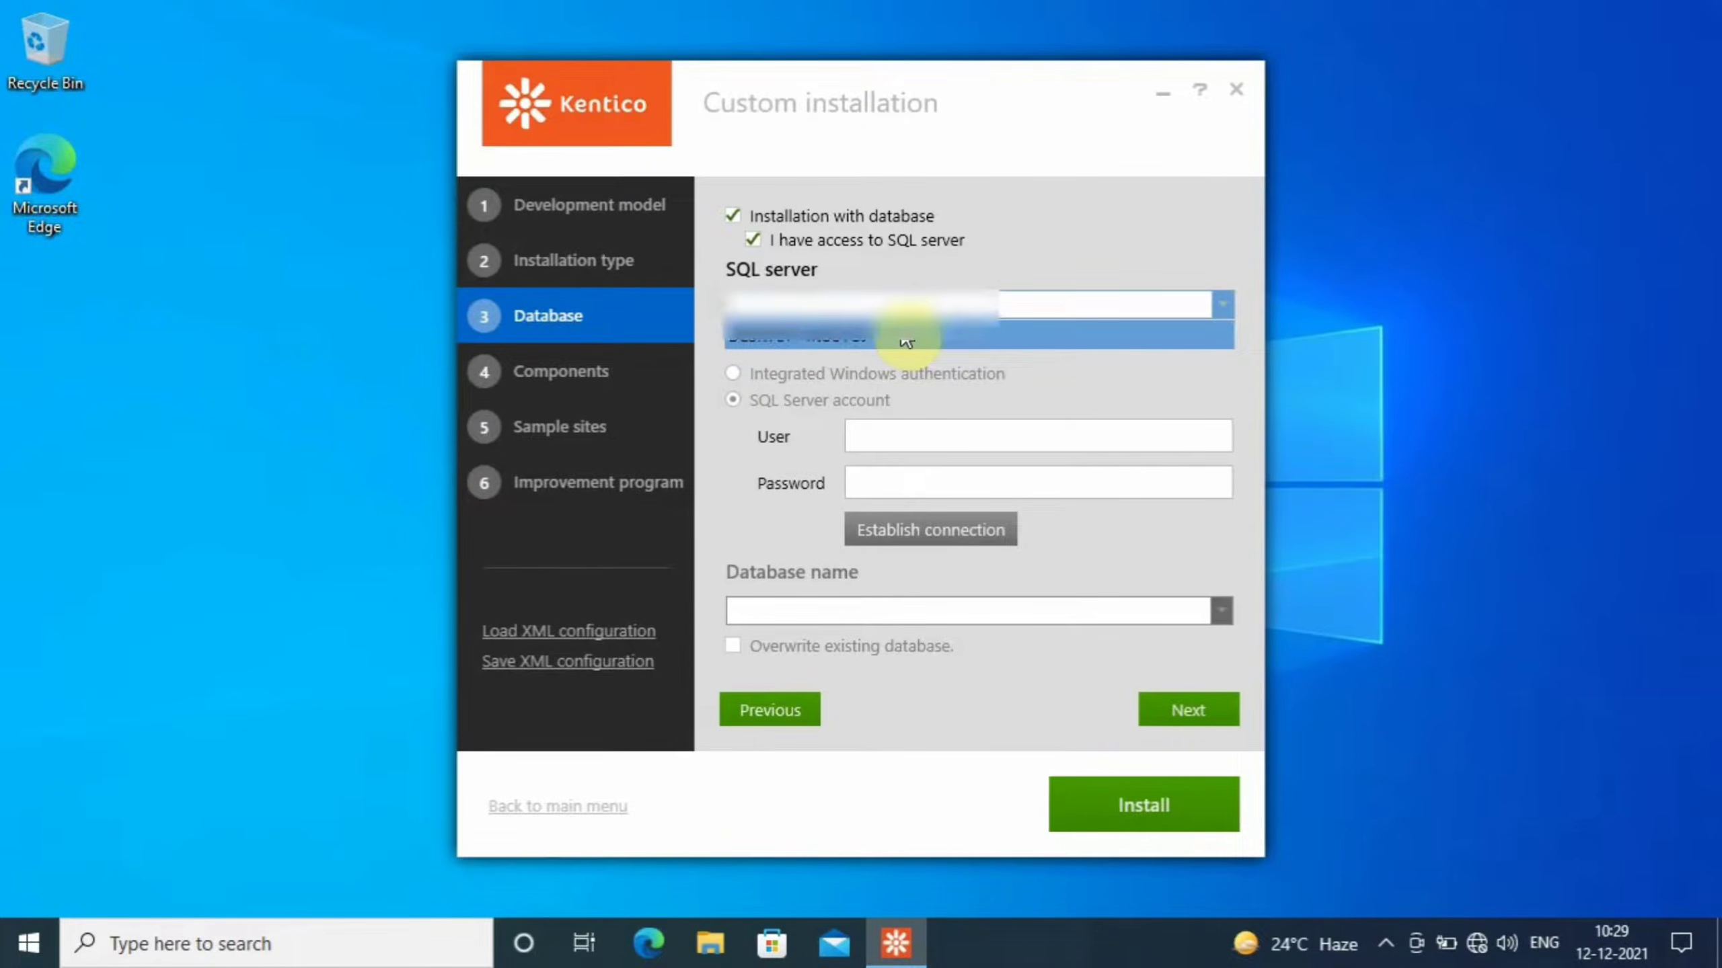
click(907, 339)
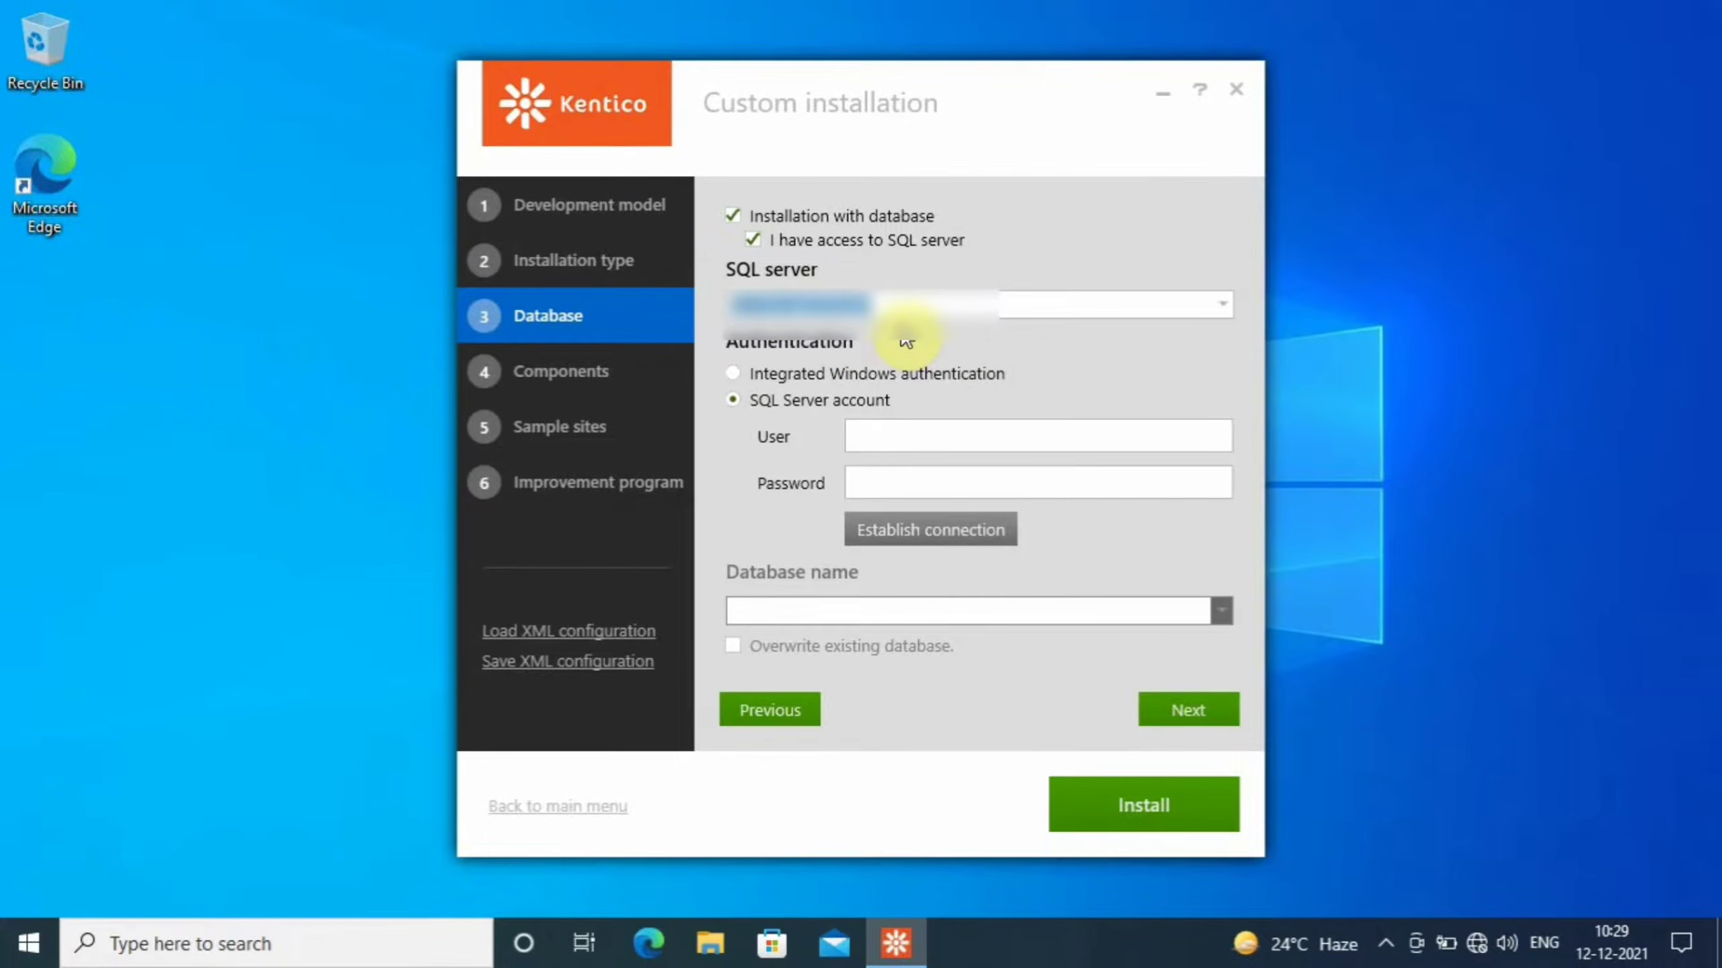
Enter the SQL Server account user sa and its password, and establish the connection.
click(971, 429)
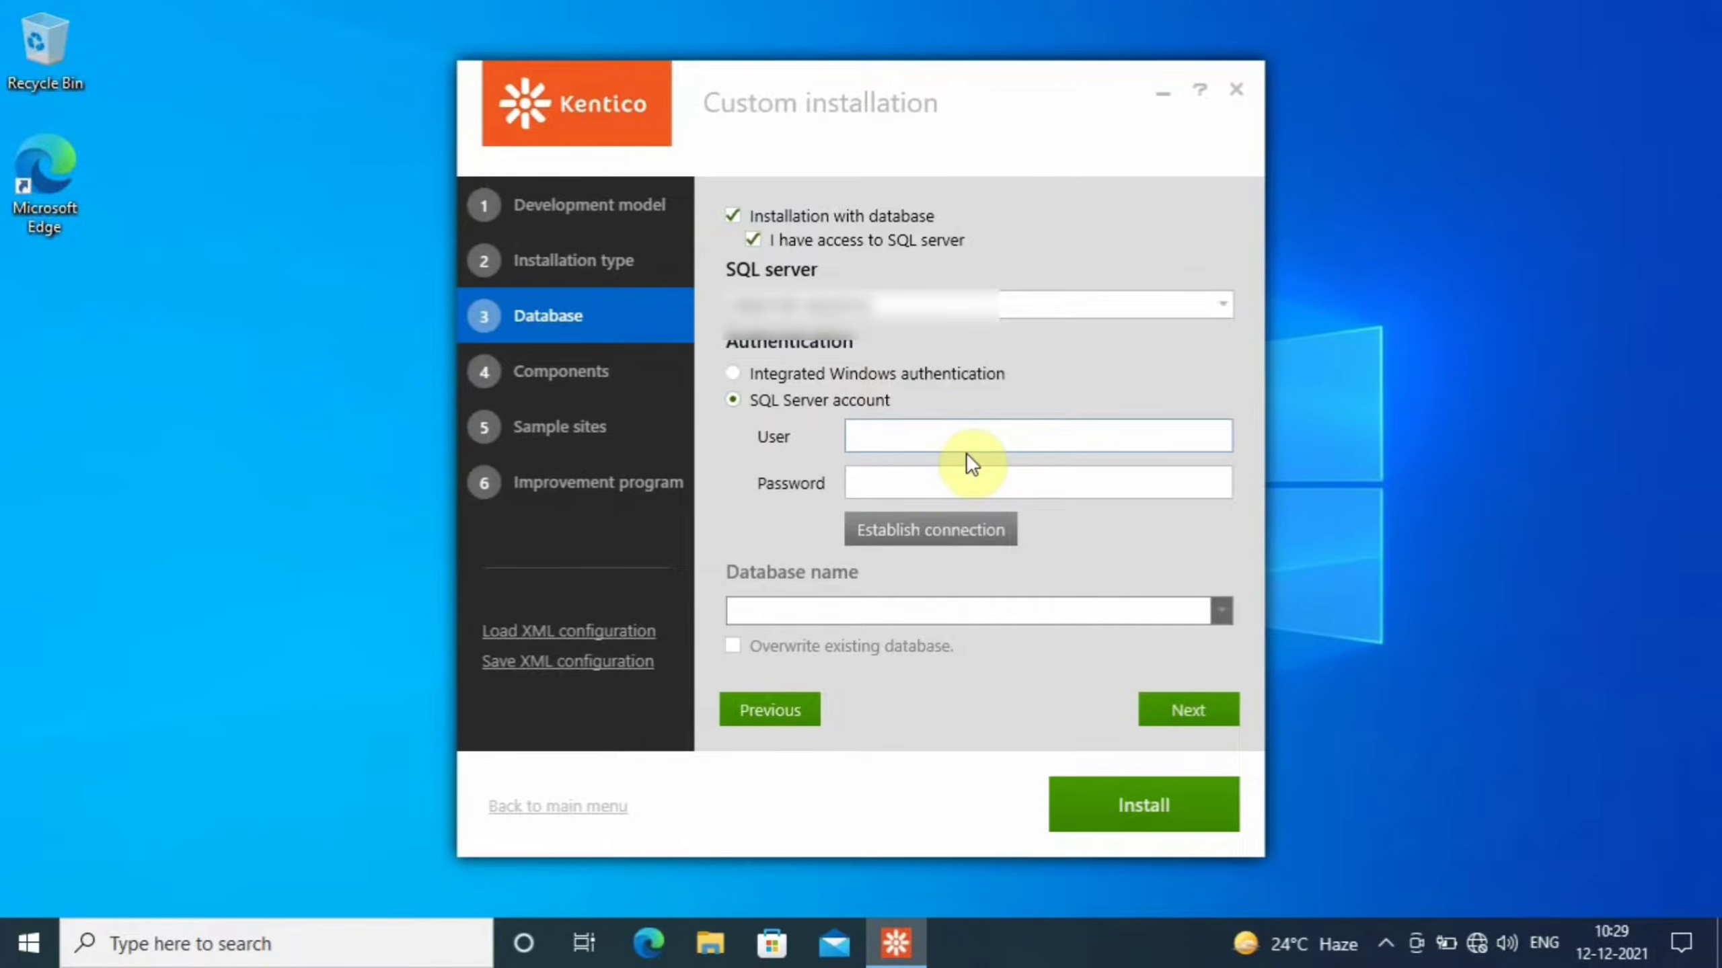
text(sa)
key(Tab)
text(***)
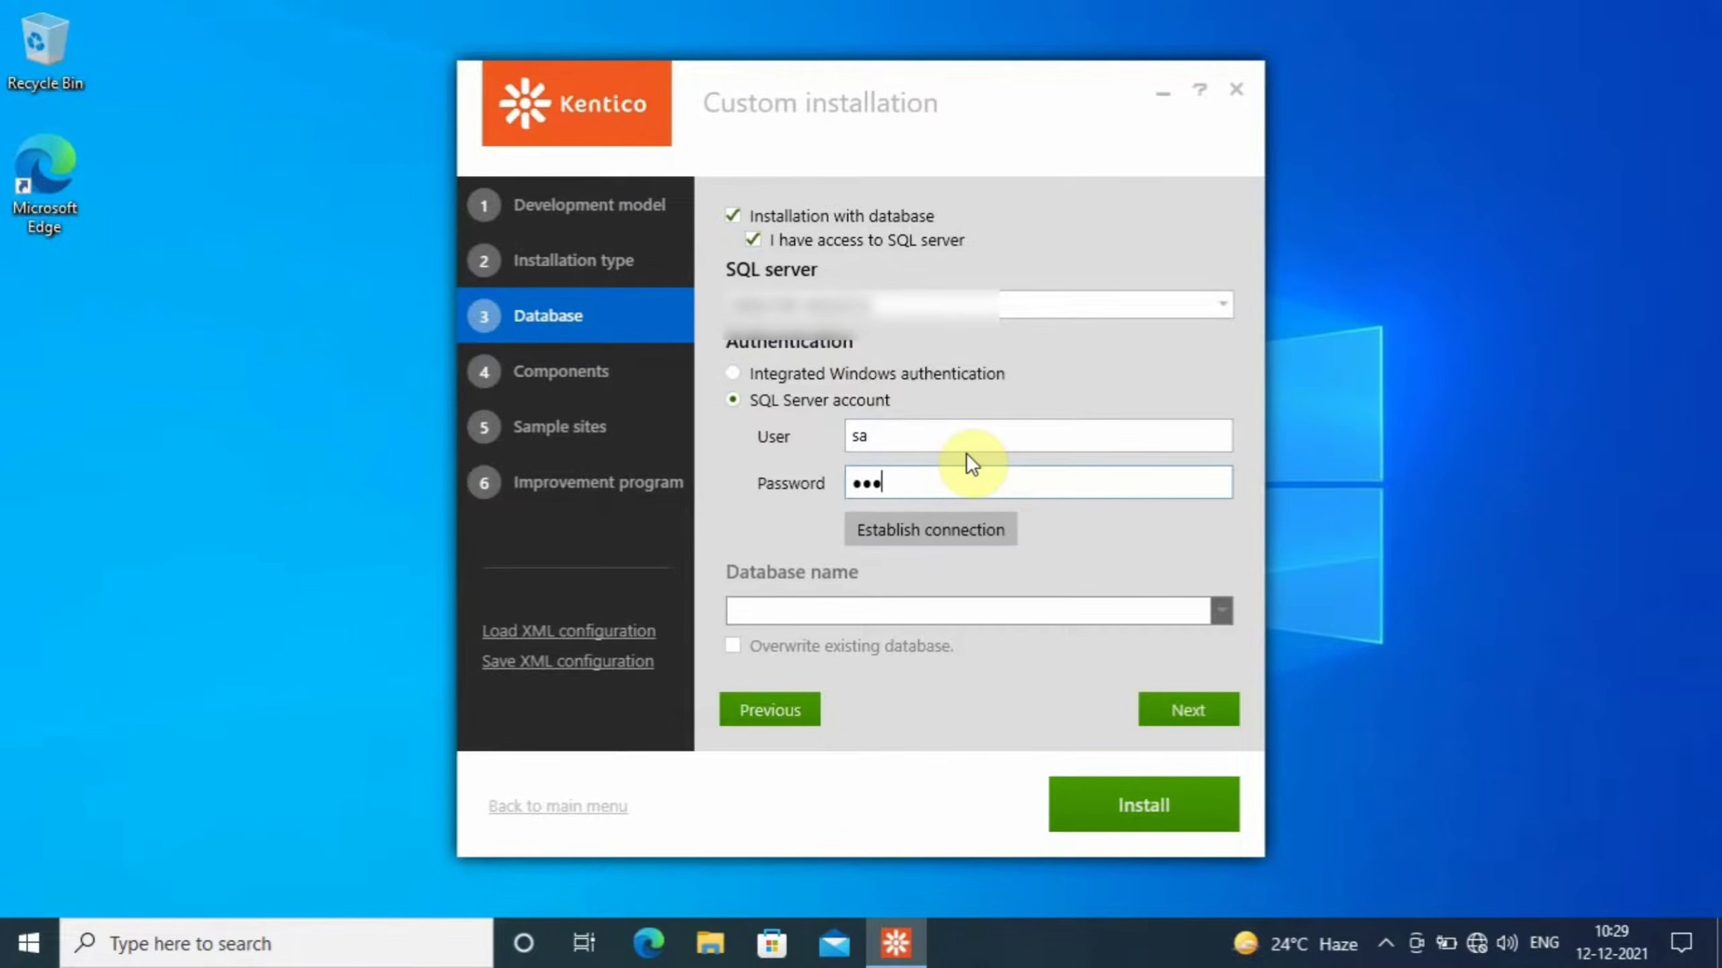
click(953, 532)
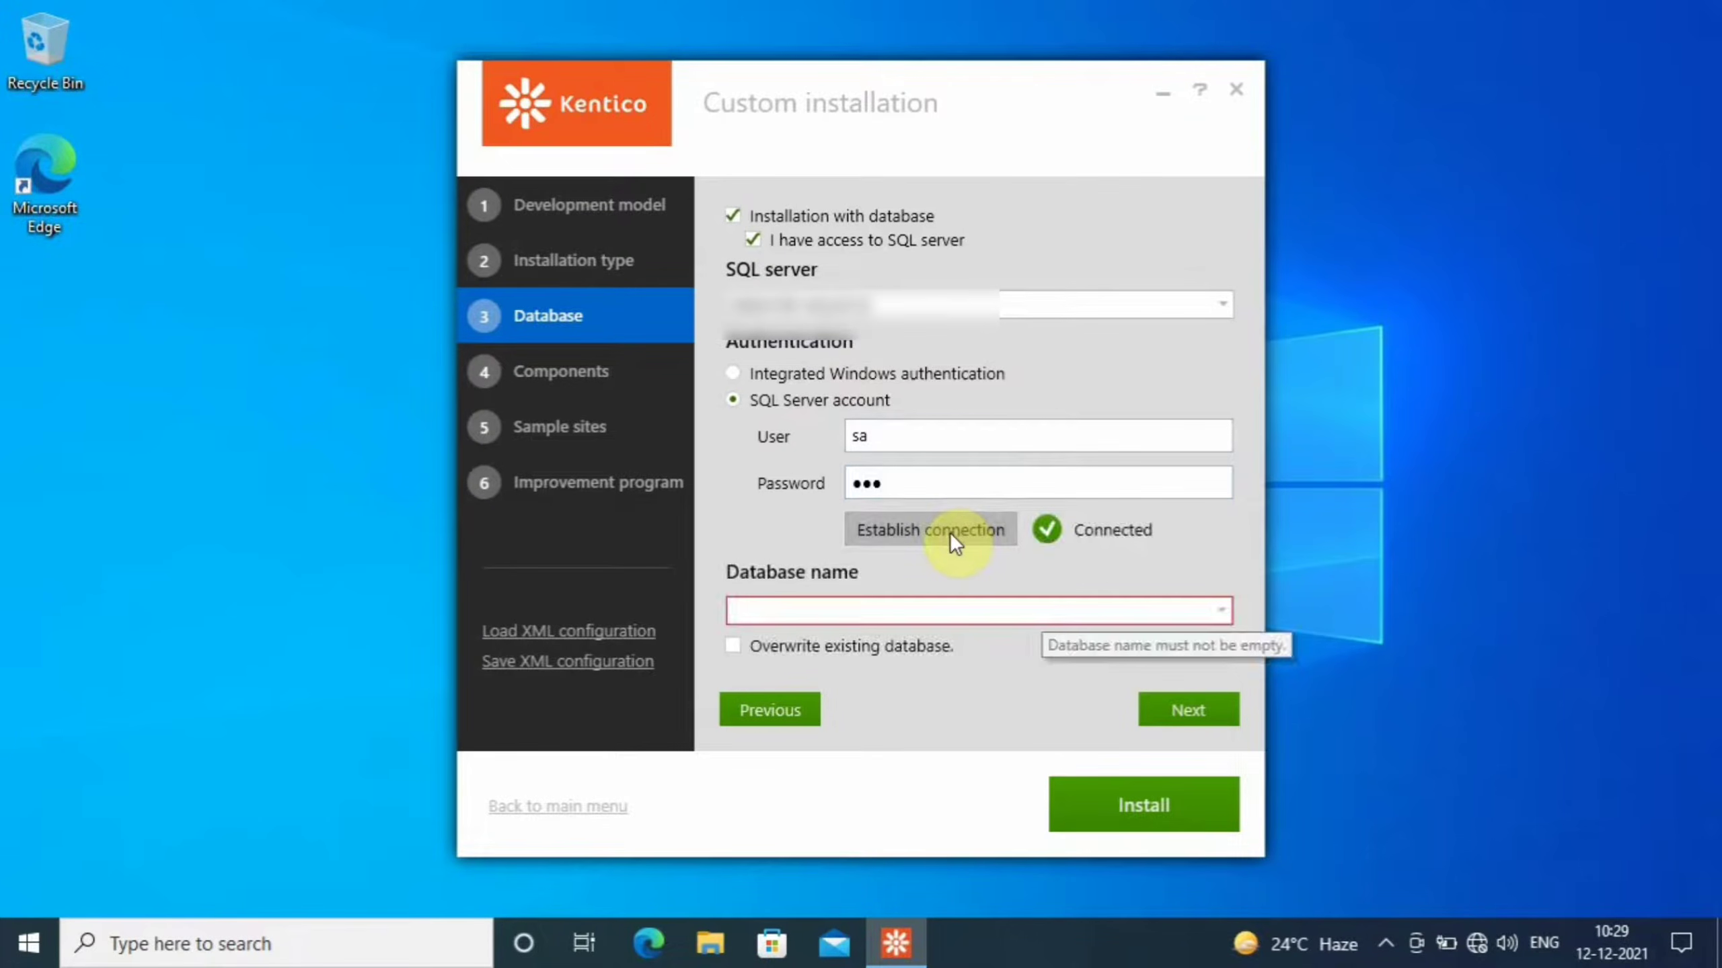
Name the database Kentico12Demo and continue to the component selection.
click(877, 612)
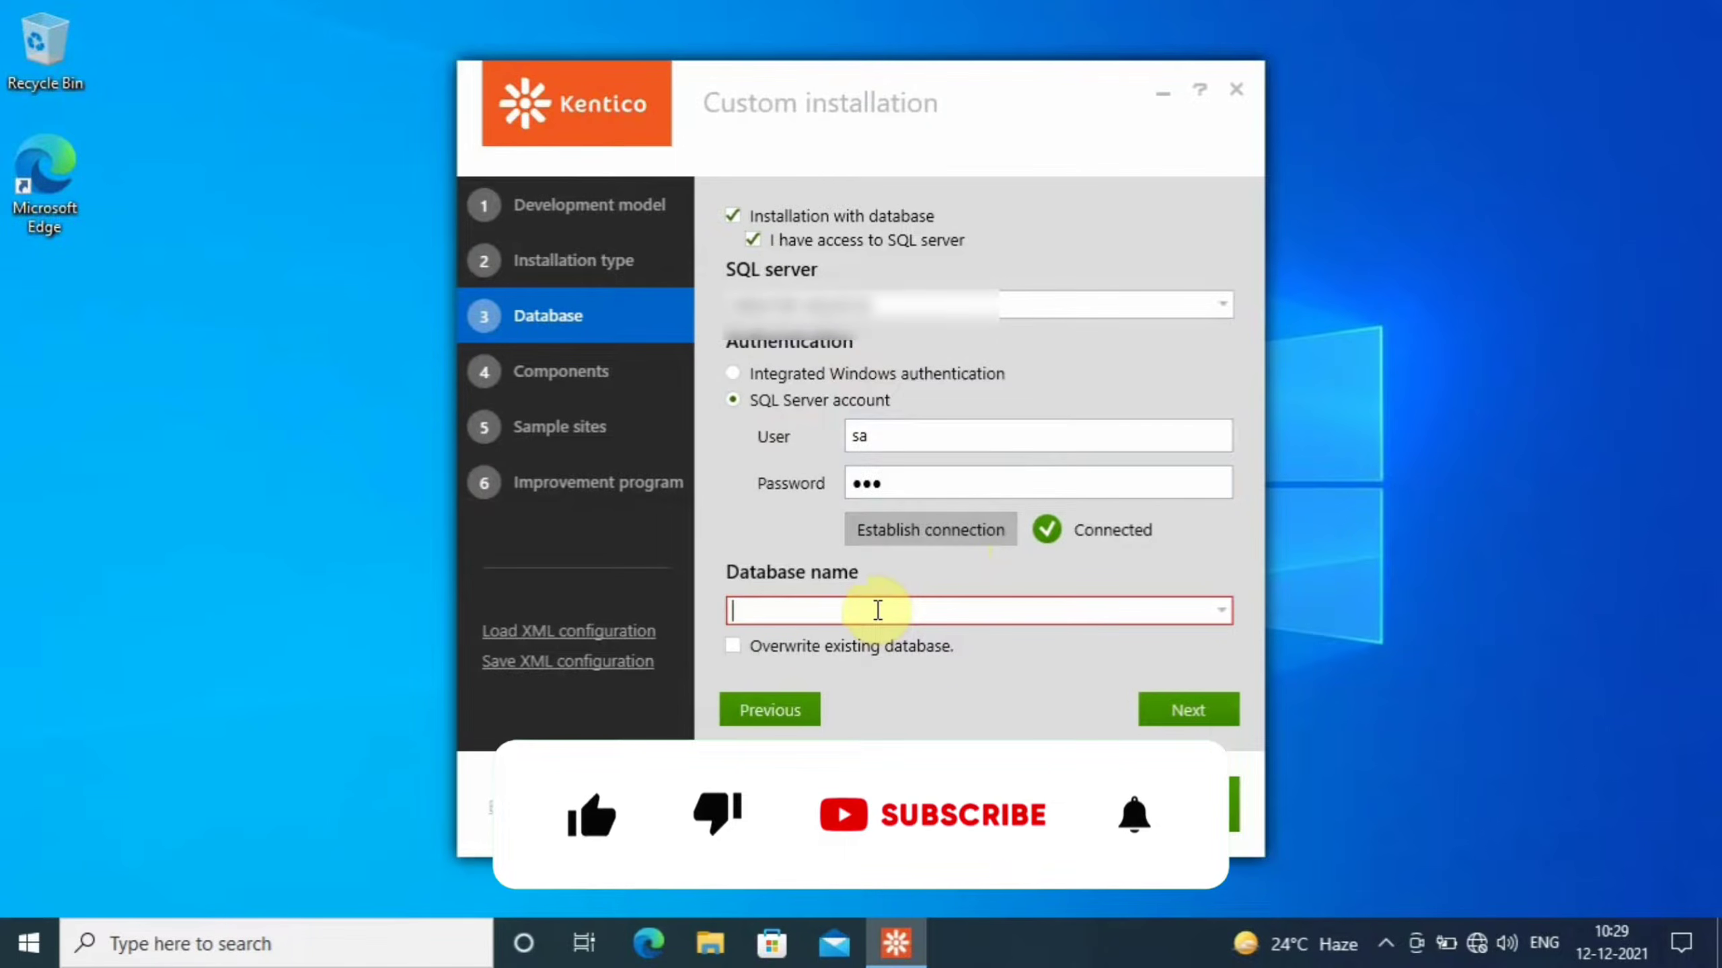
text(Kentico)
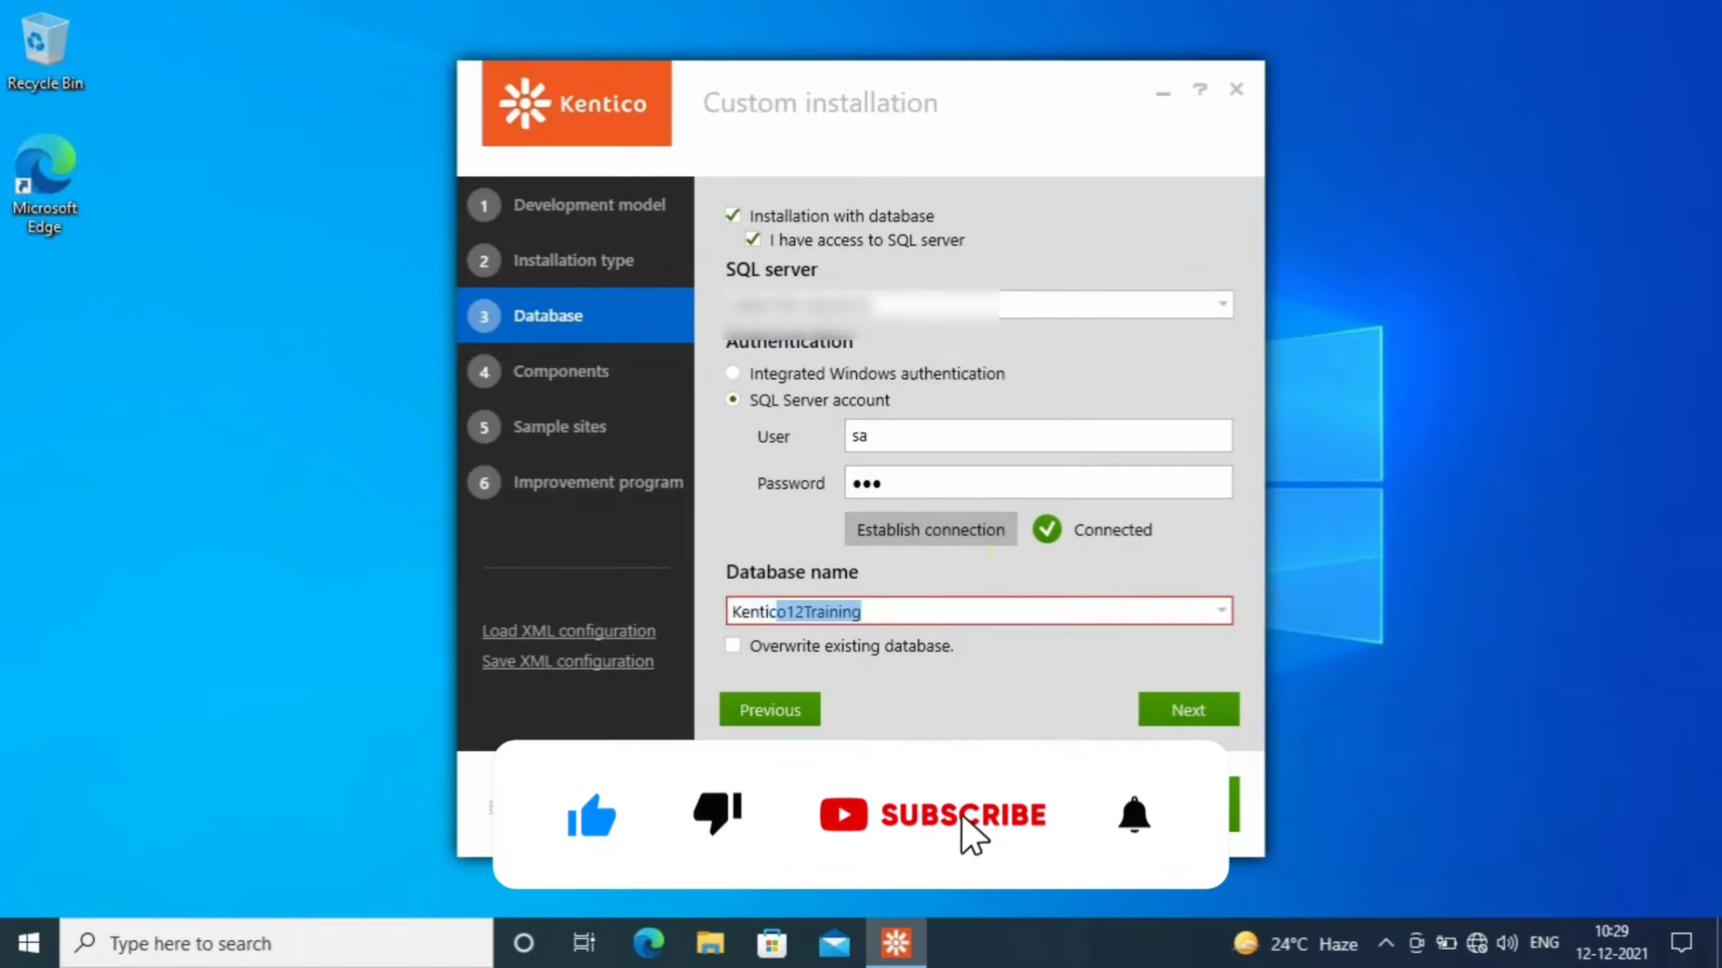
text(12)
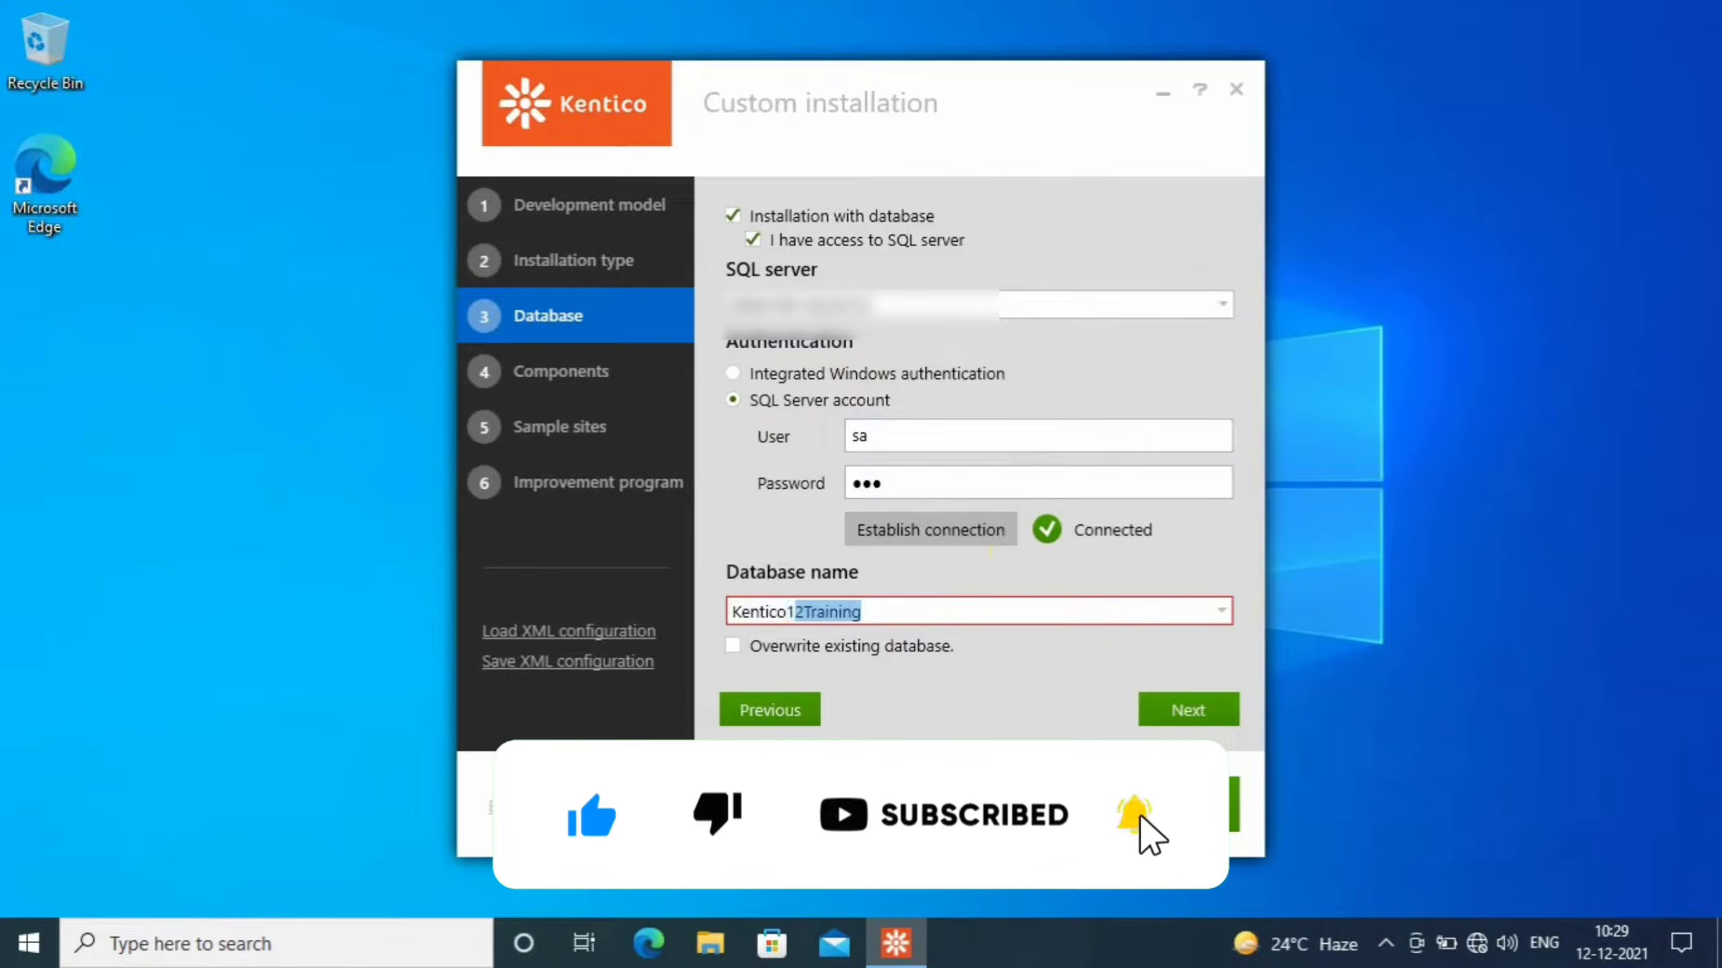
text(Demo)
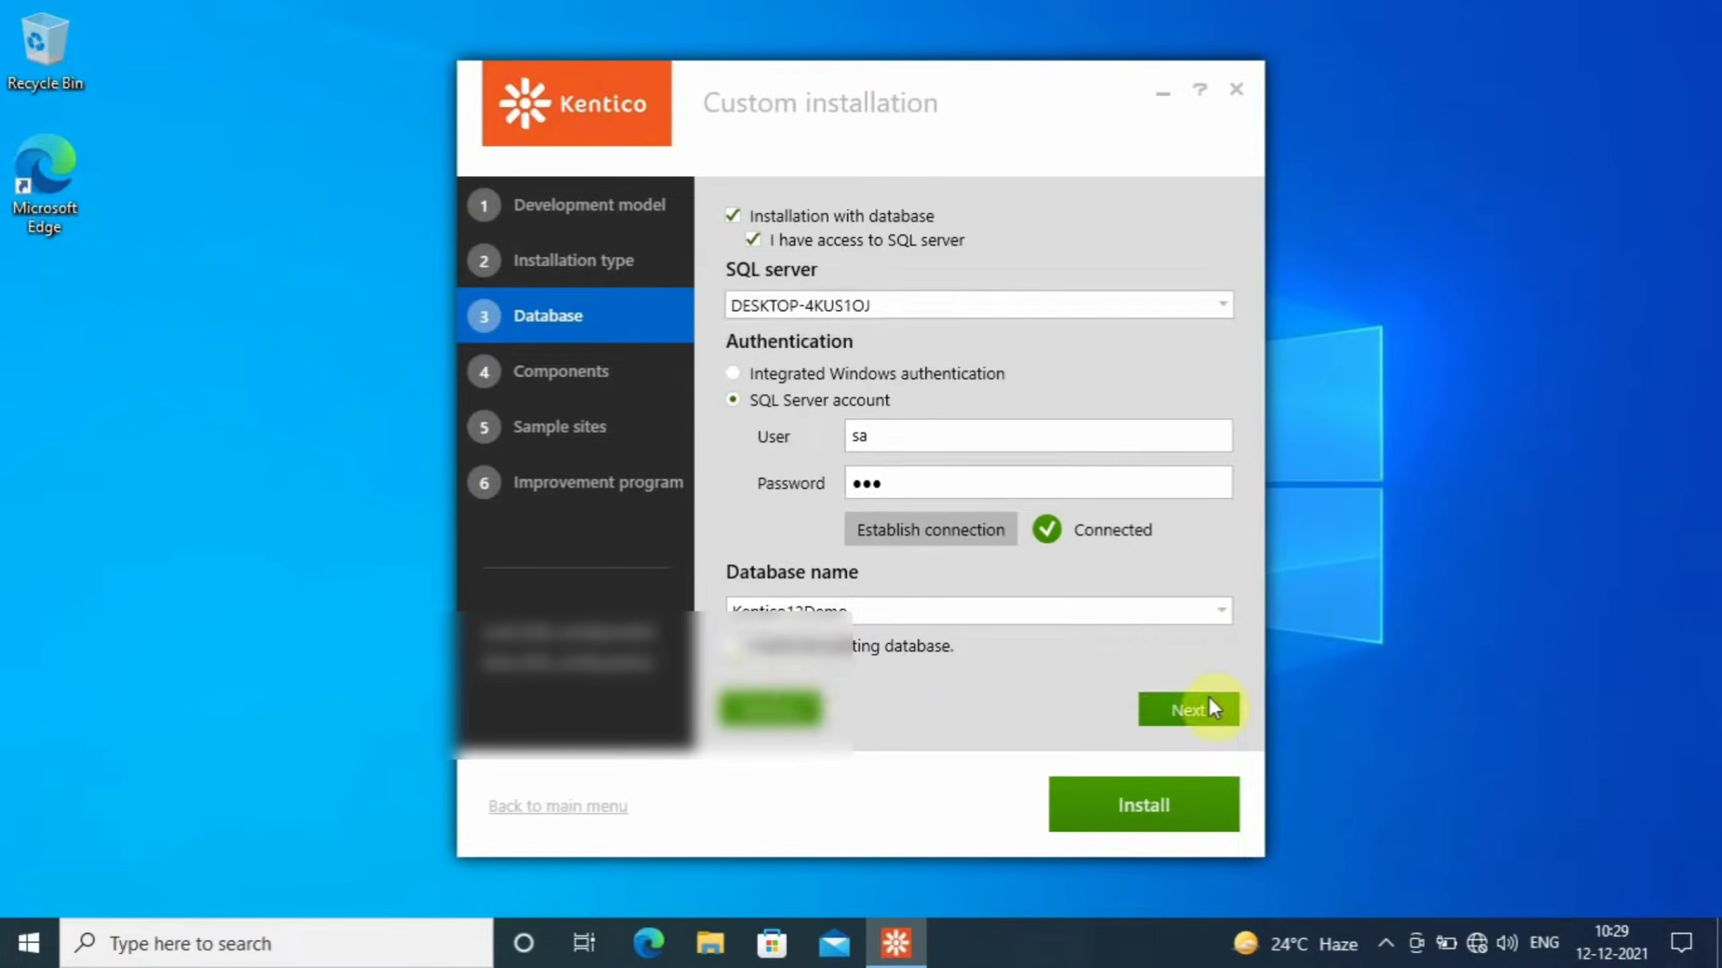
click(1179, 709)
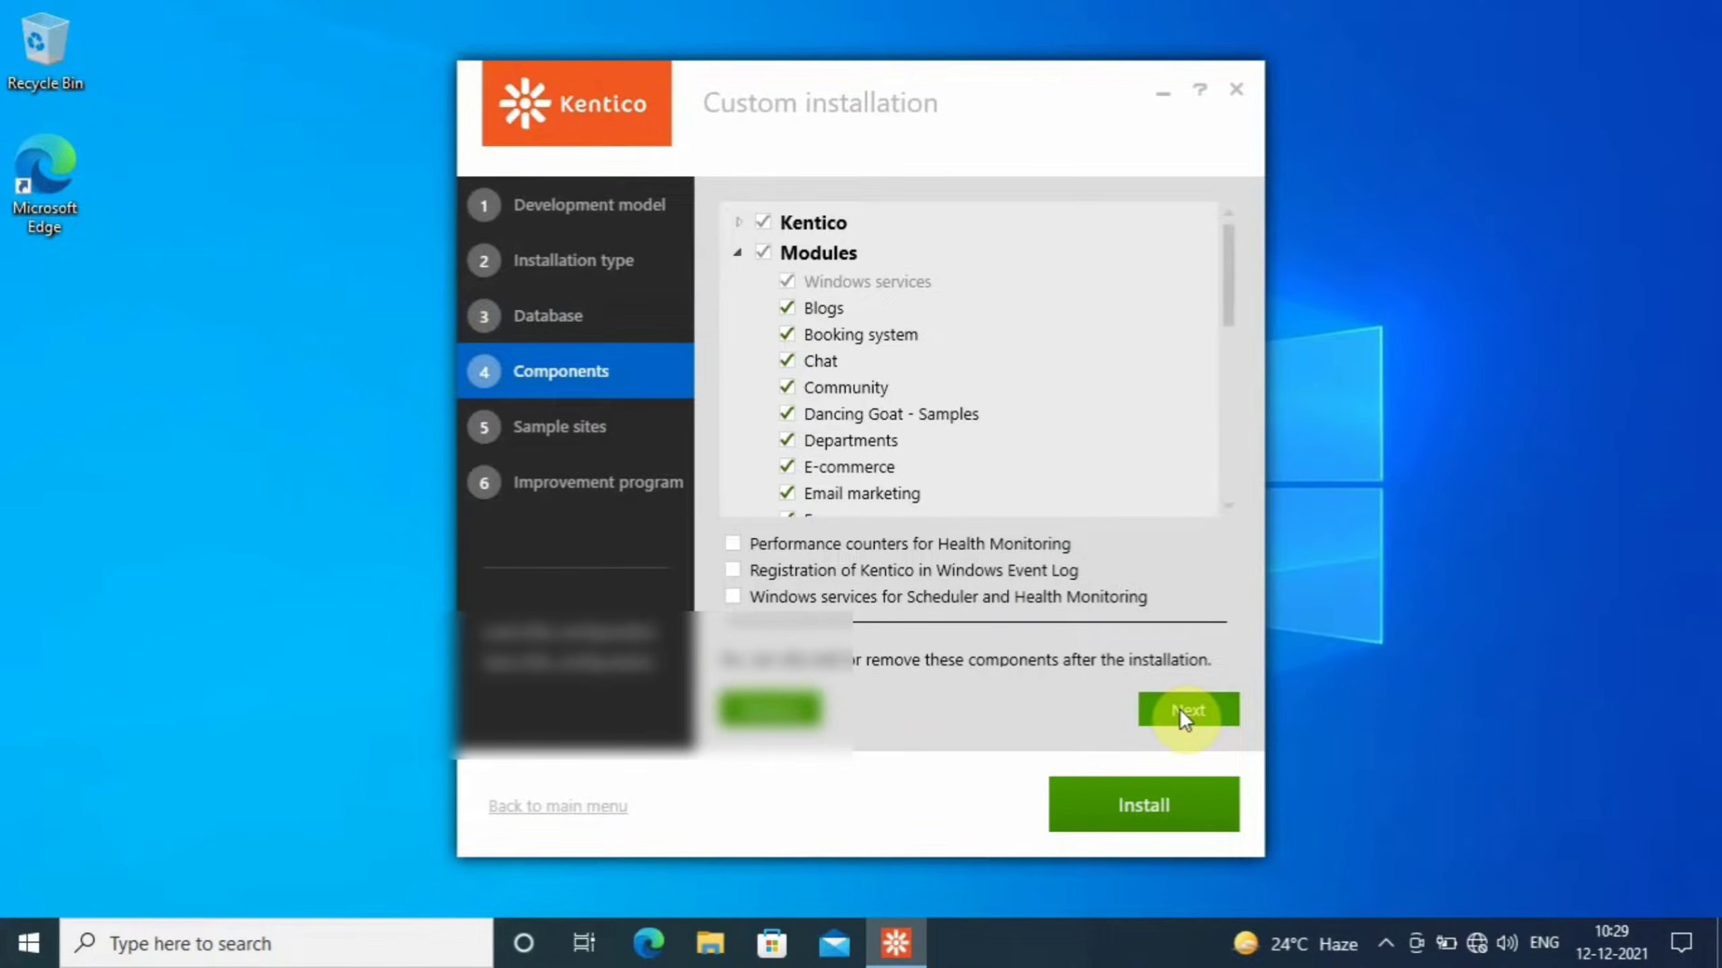
Review the component list, keep the default modules selected, and continue to the sample sites.
scroll(996, 407, down, 6)
scroll(971, 360, down, 1)
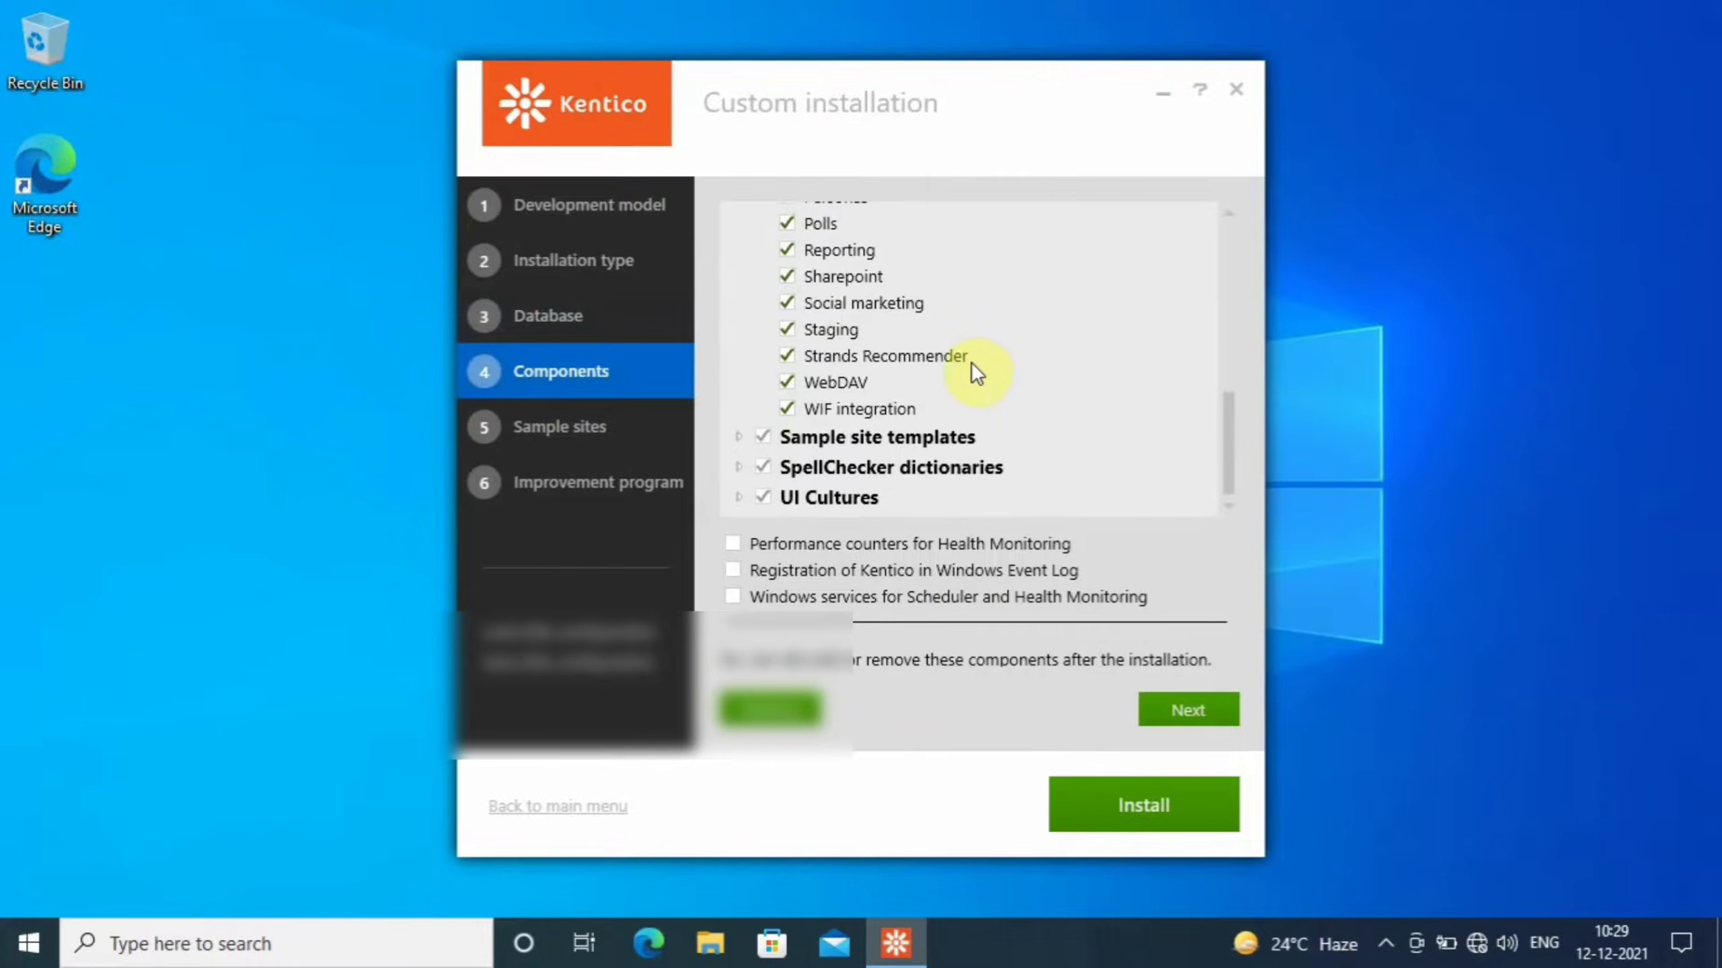
click(1178, 712)
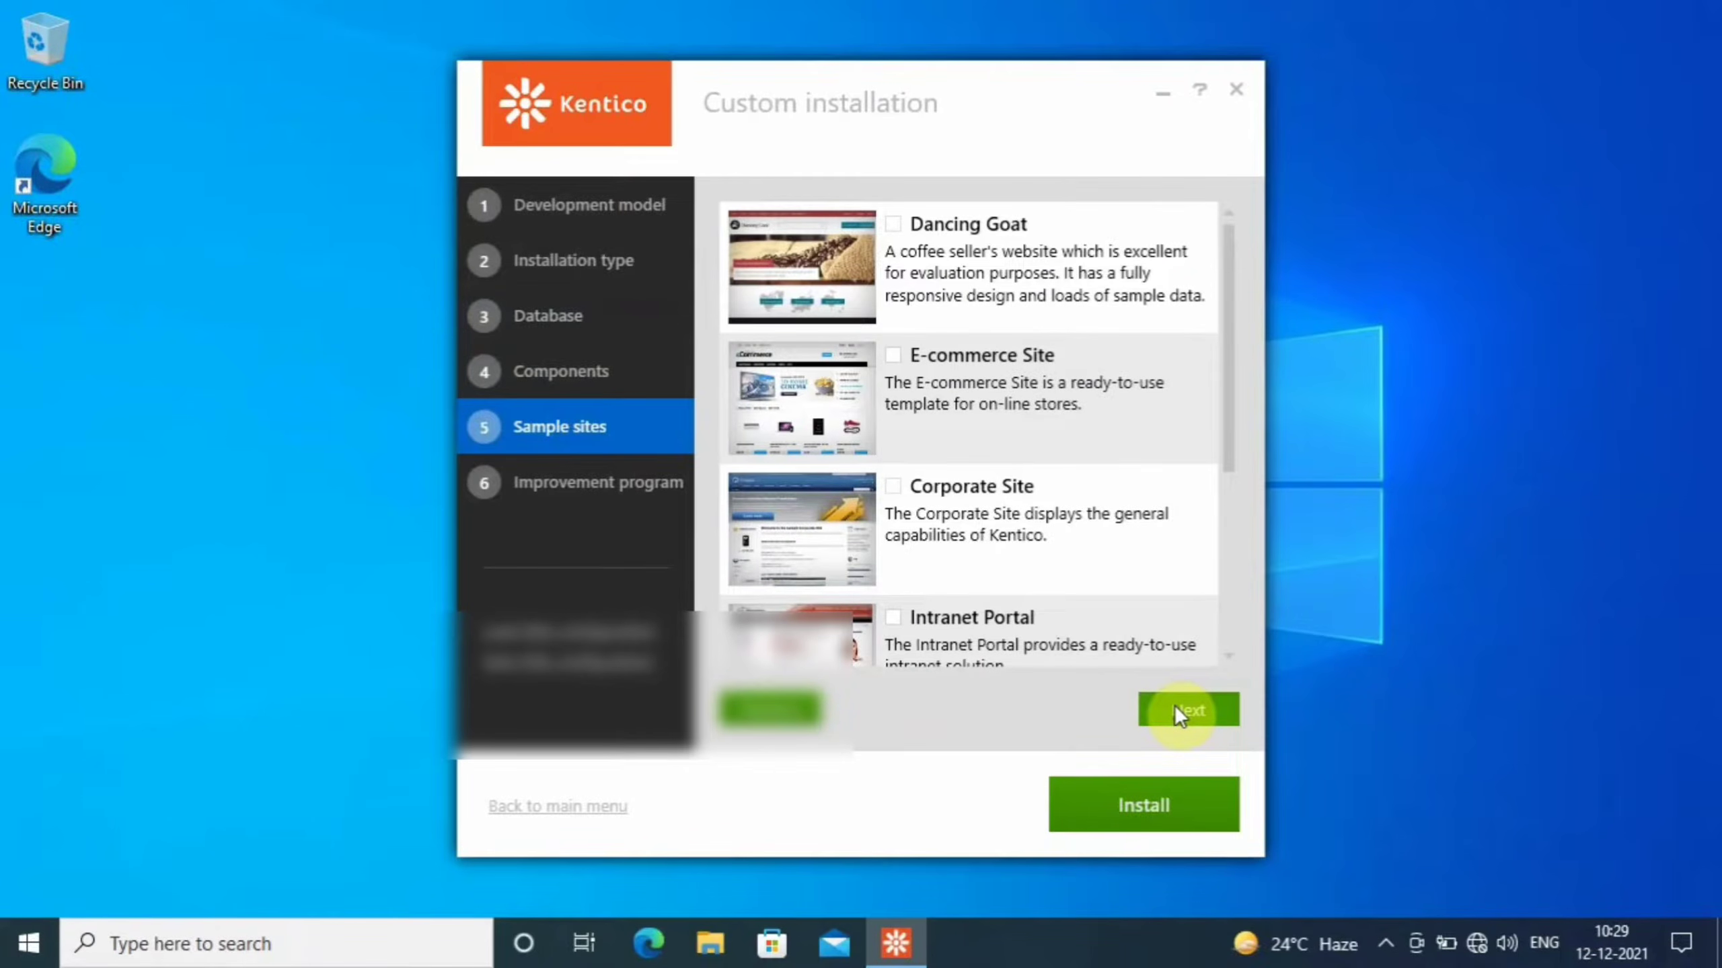
Look through the available sample sites, select Corporate Site, and continue to the improvement program.
scroll(975, 488, down, 4)
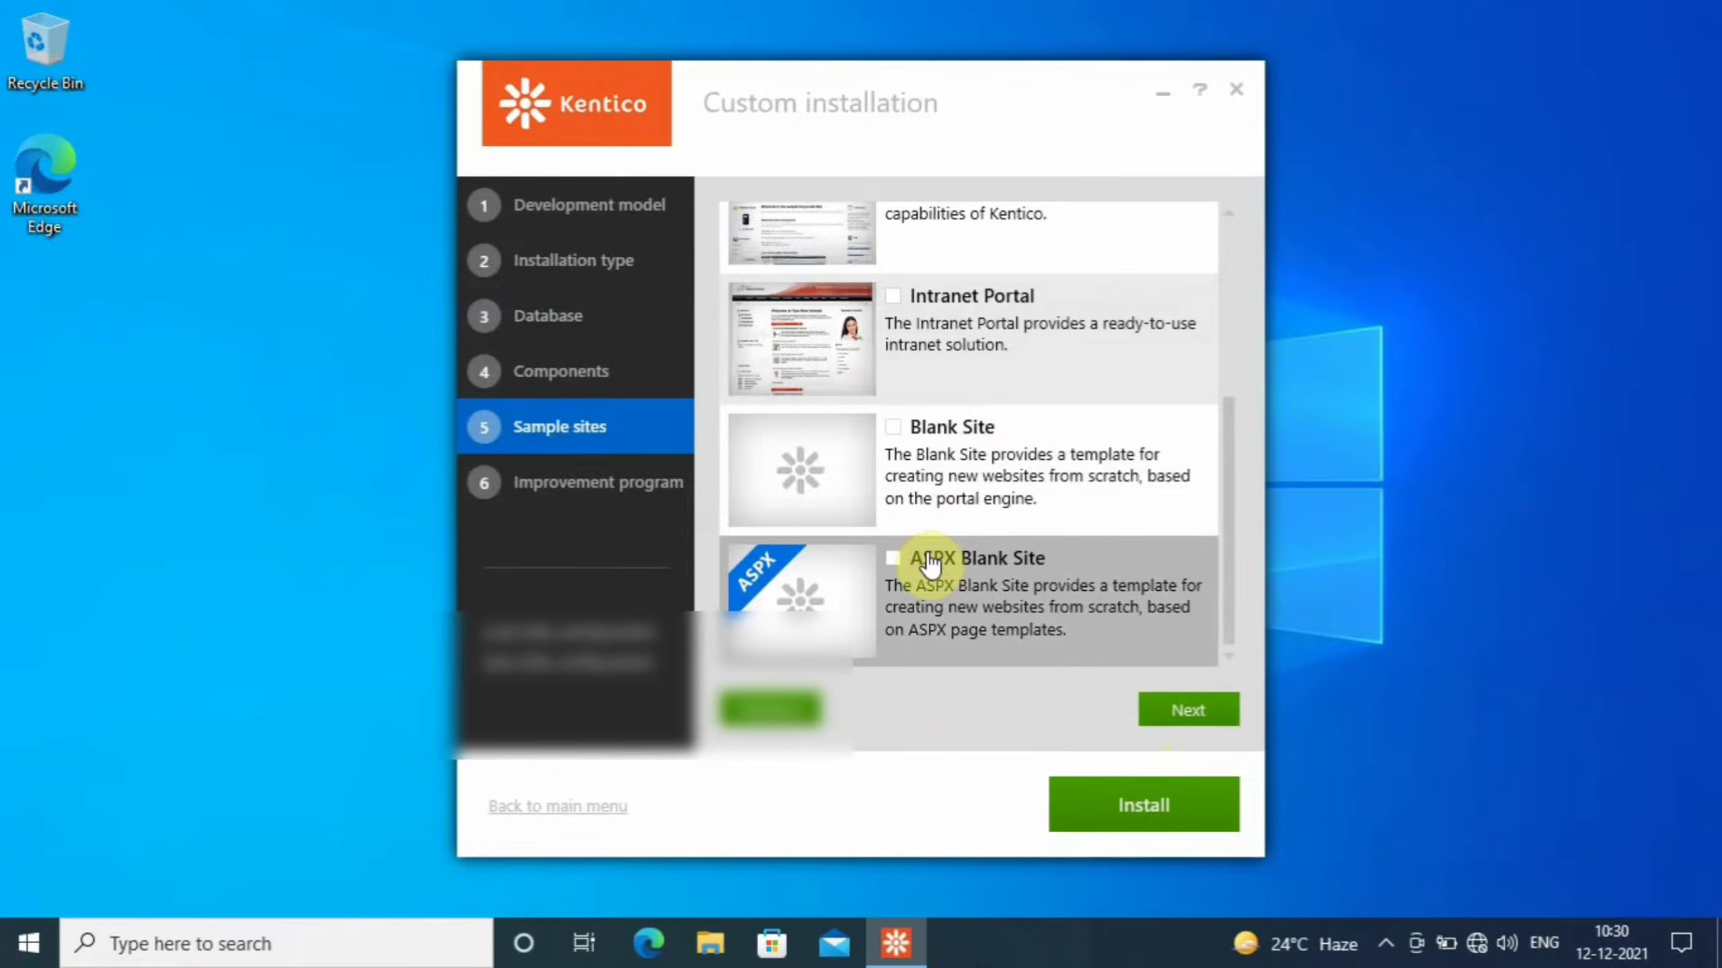
scroll(930, 563, up, 1)
scroll(930, 563, up, 3)
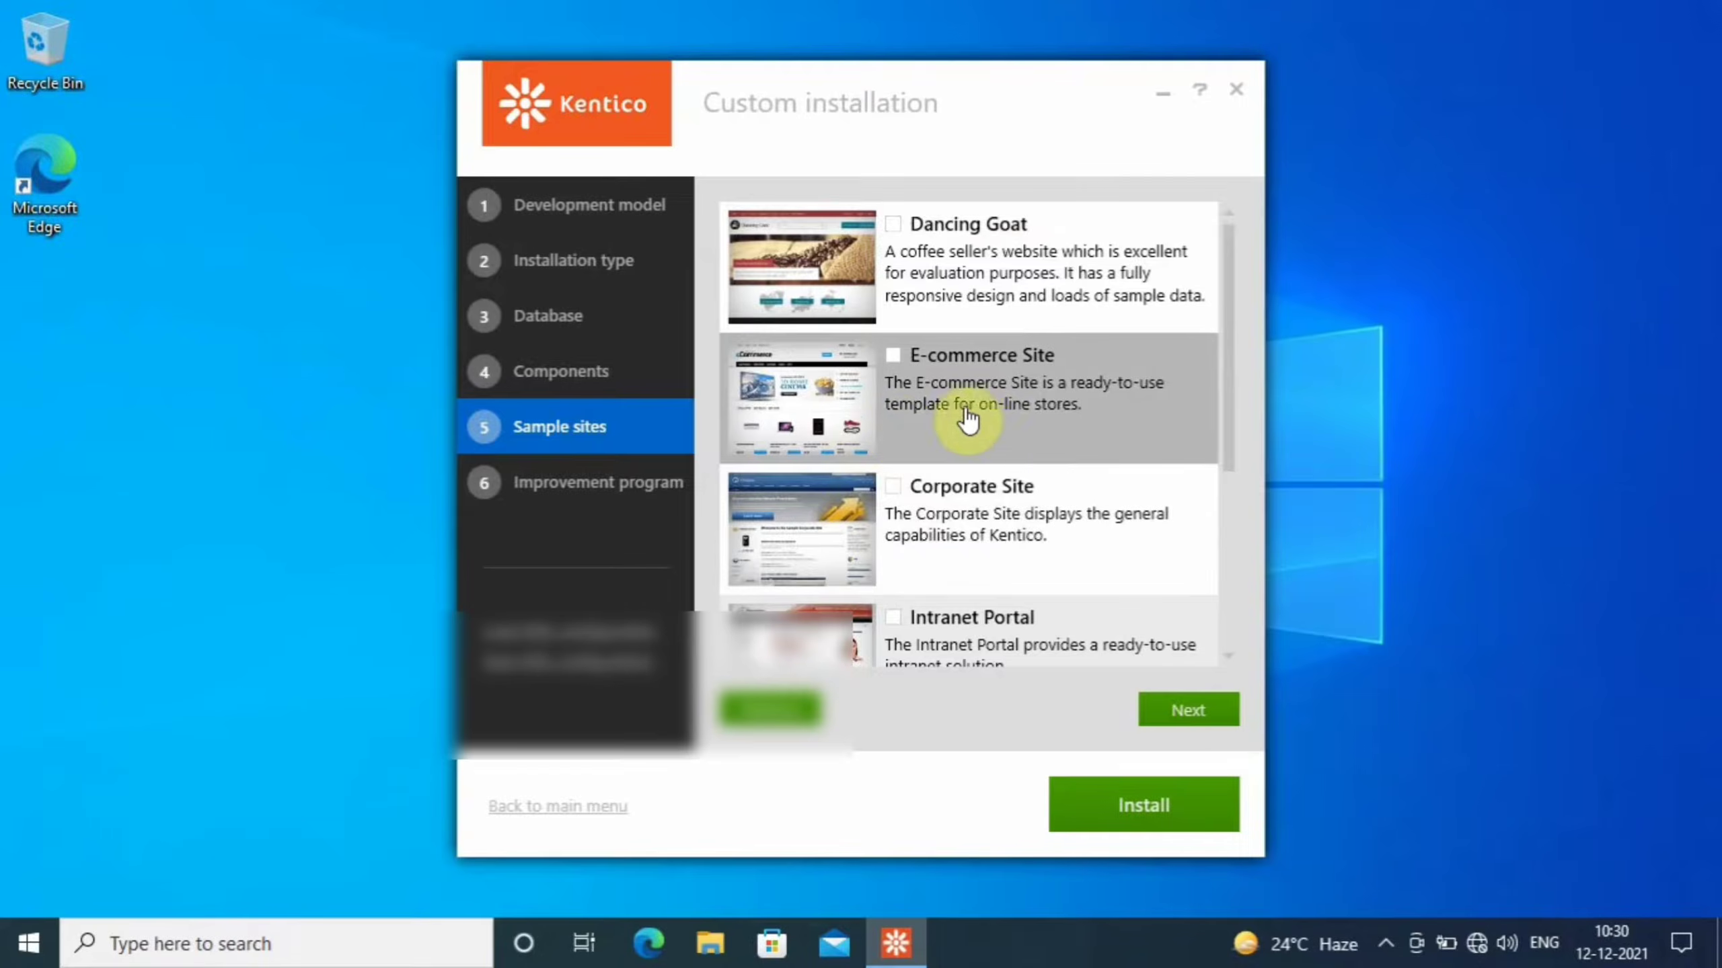
click(893, 487)
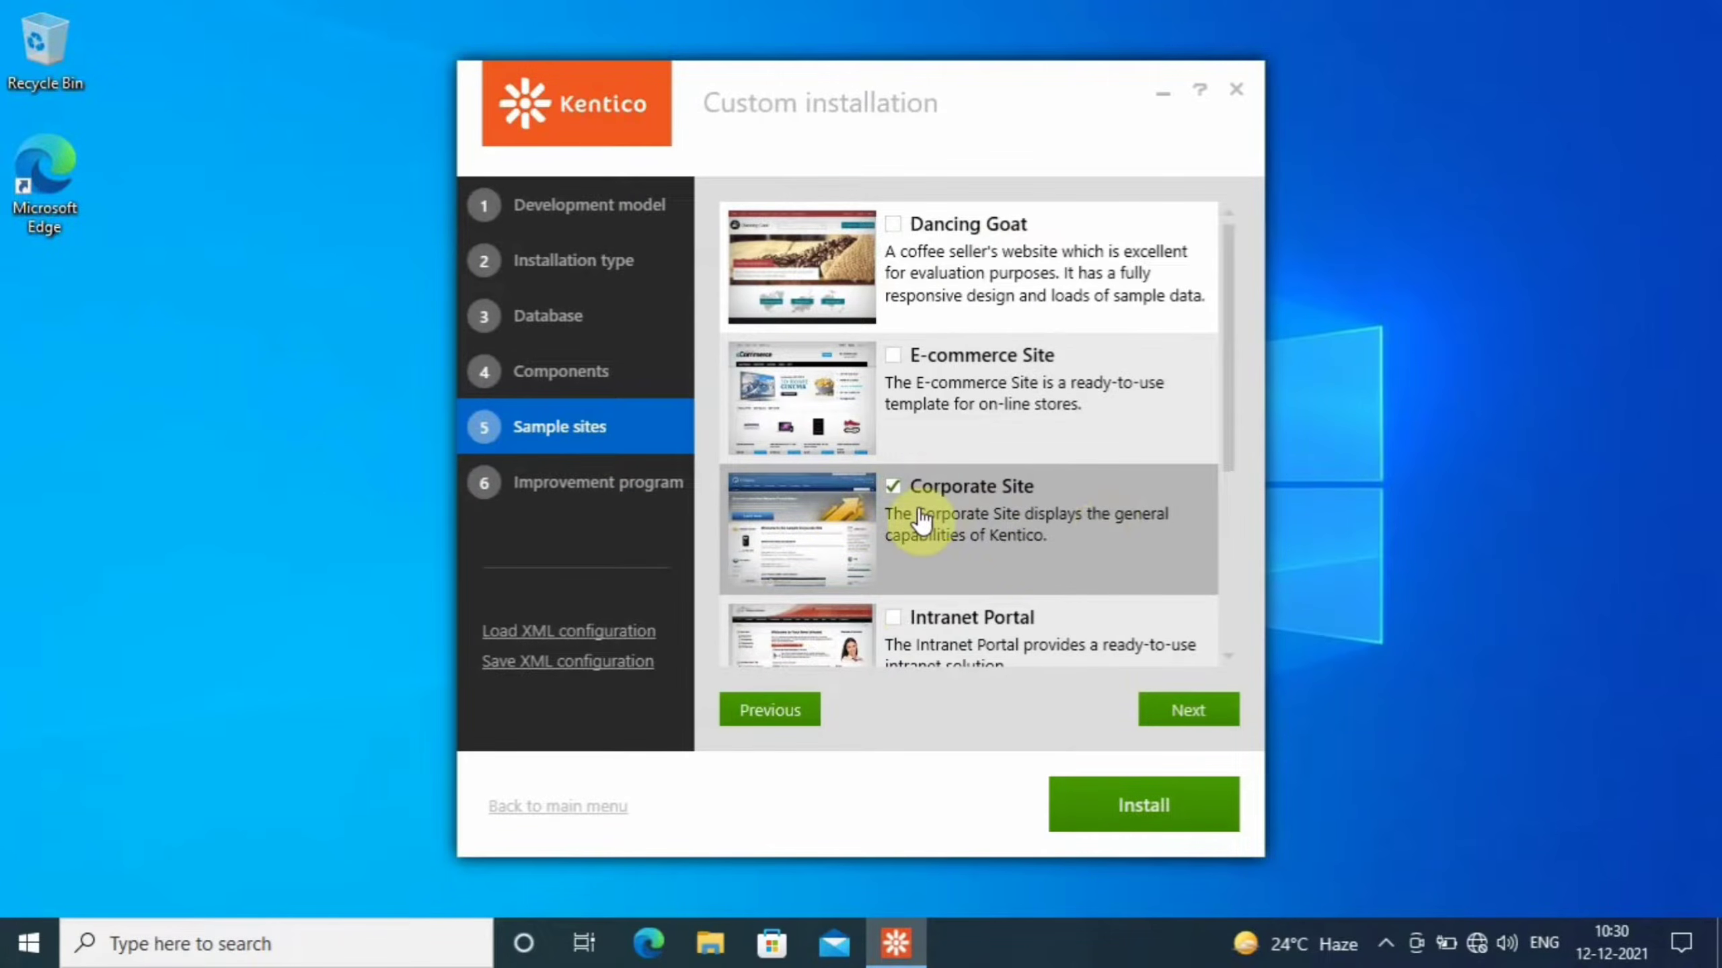
click(1179, 710)
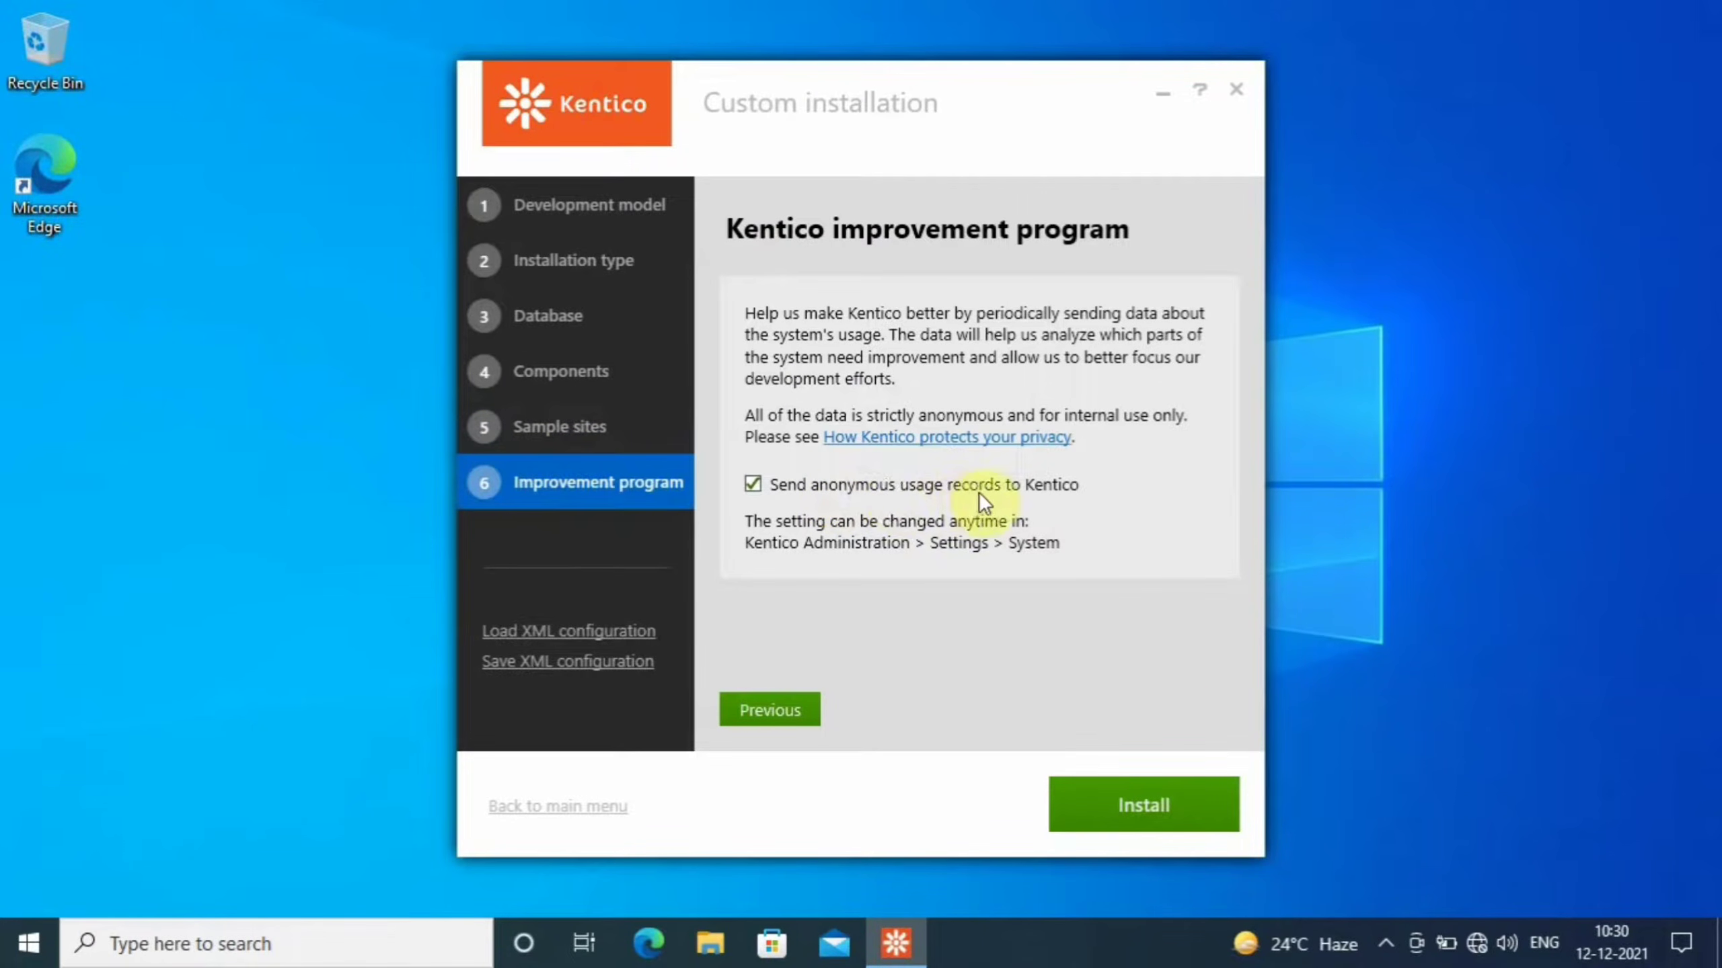
Keep sending anonymous usage records to Kentico enabled and start the installation.
drag(1084, 490, 934, 475)
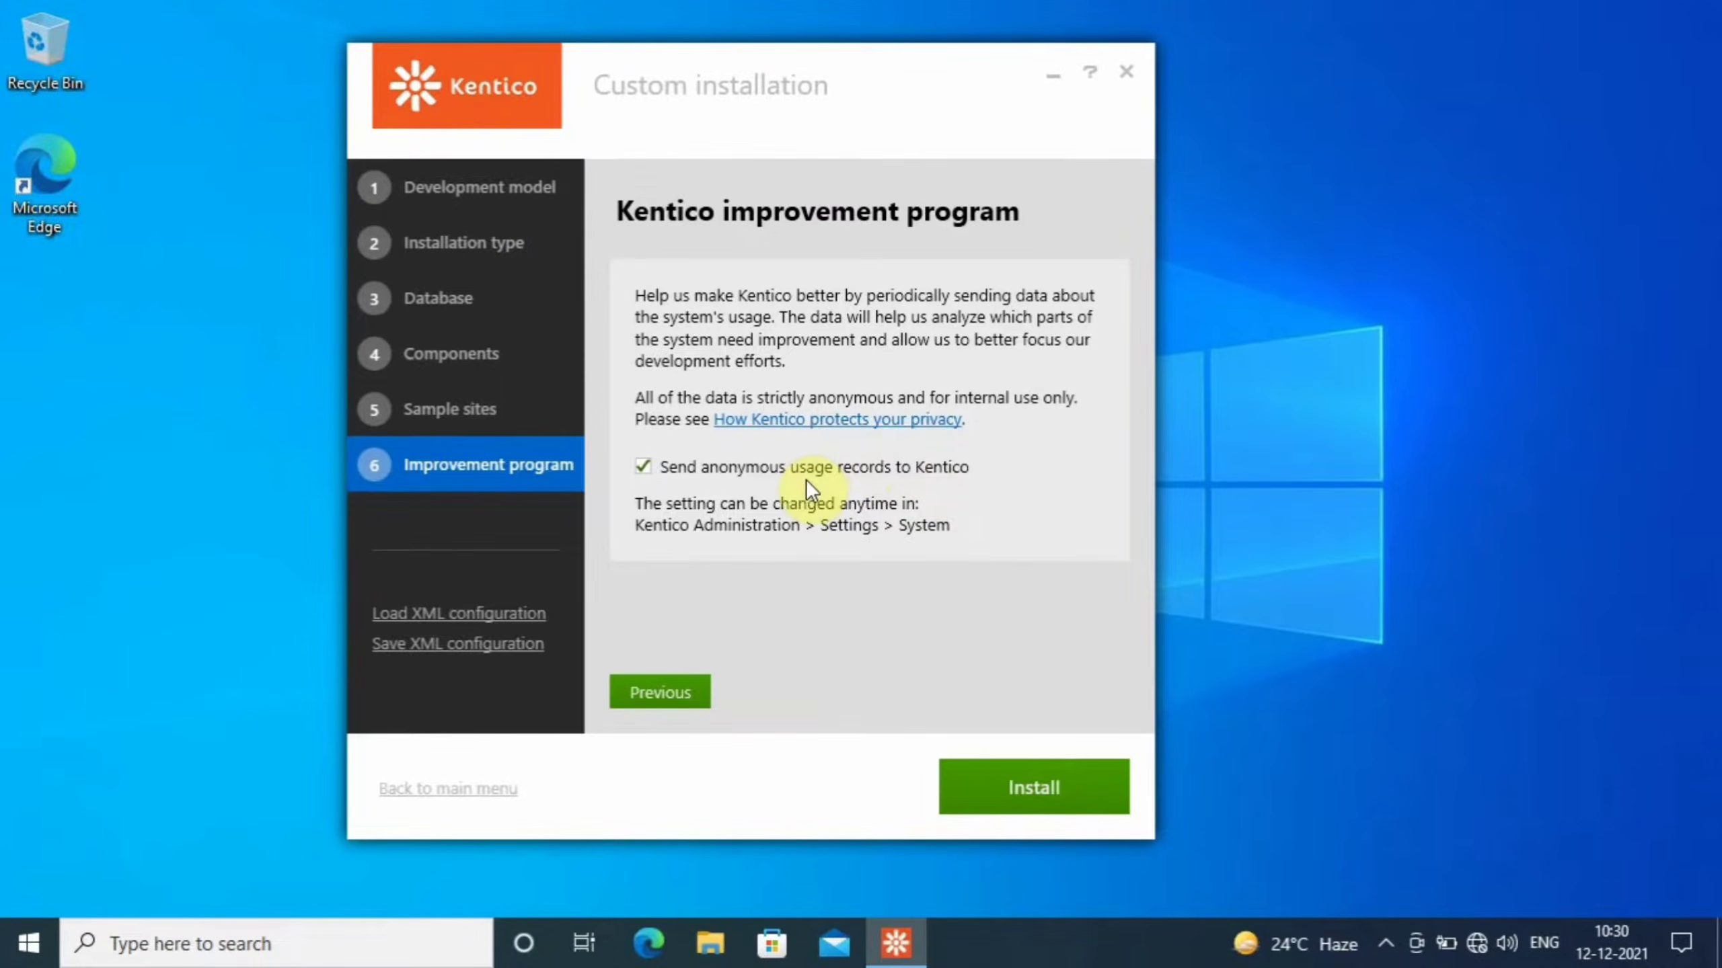
click(1054, 778)
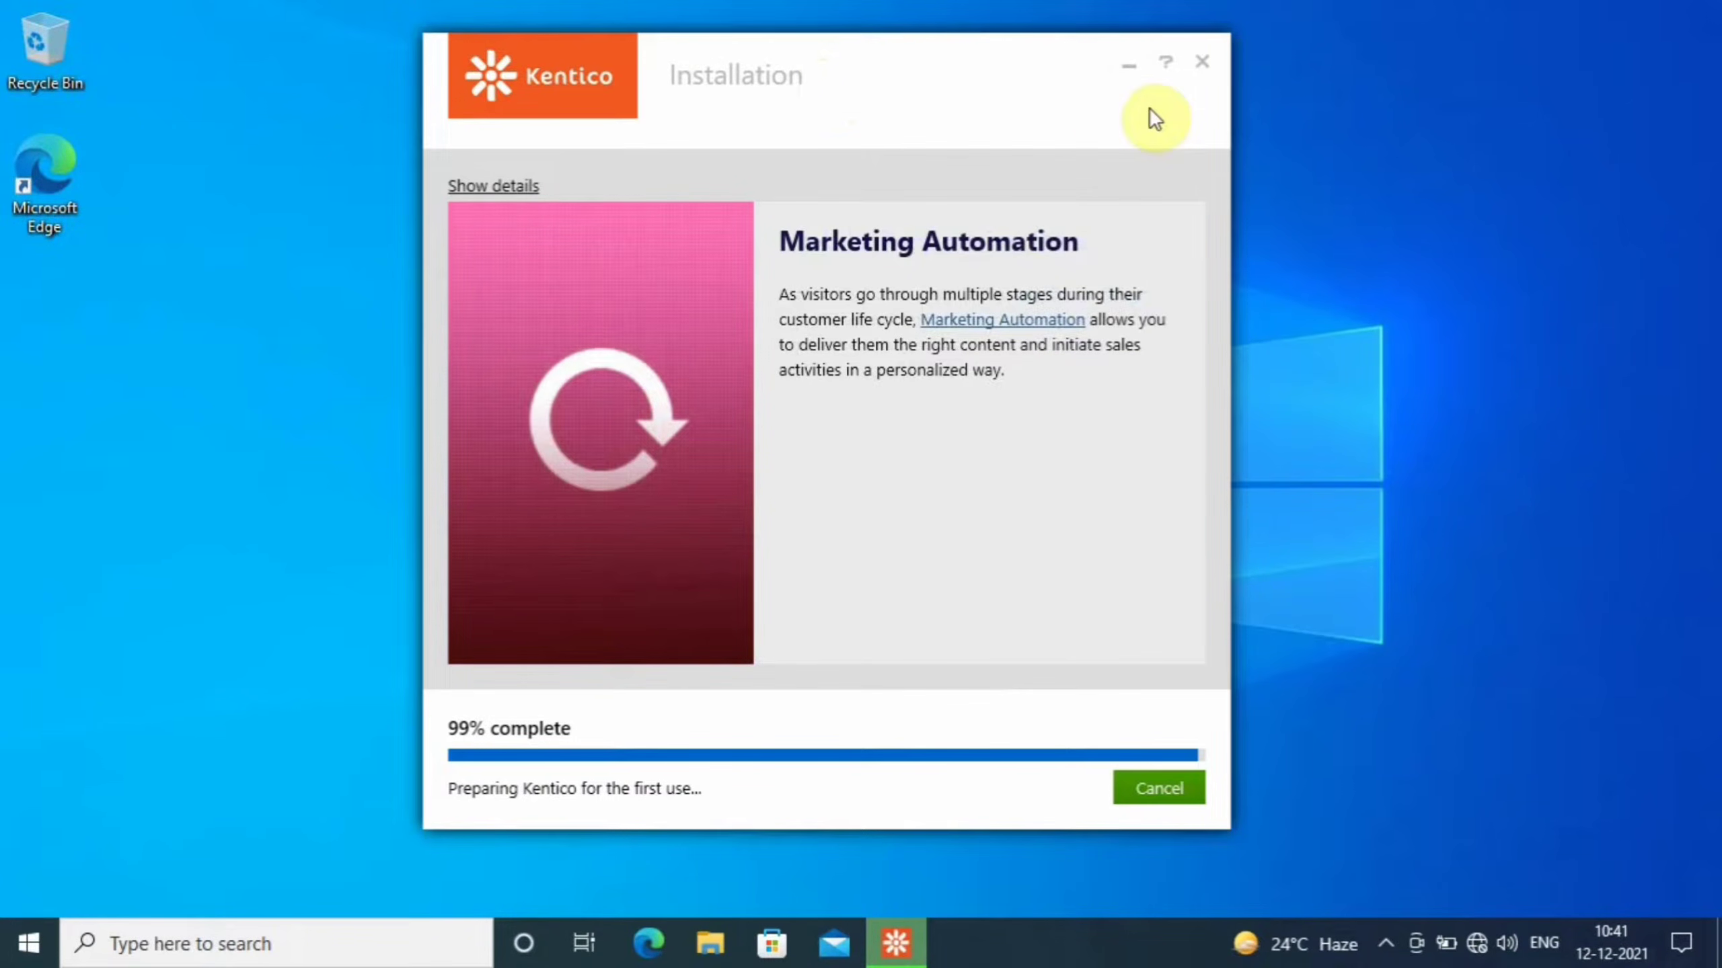
Check the computer's network connections while the installation runs, and close the network list.
click(1476, 944)
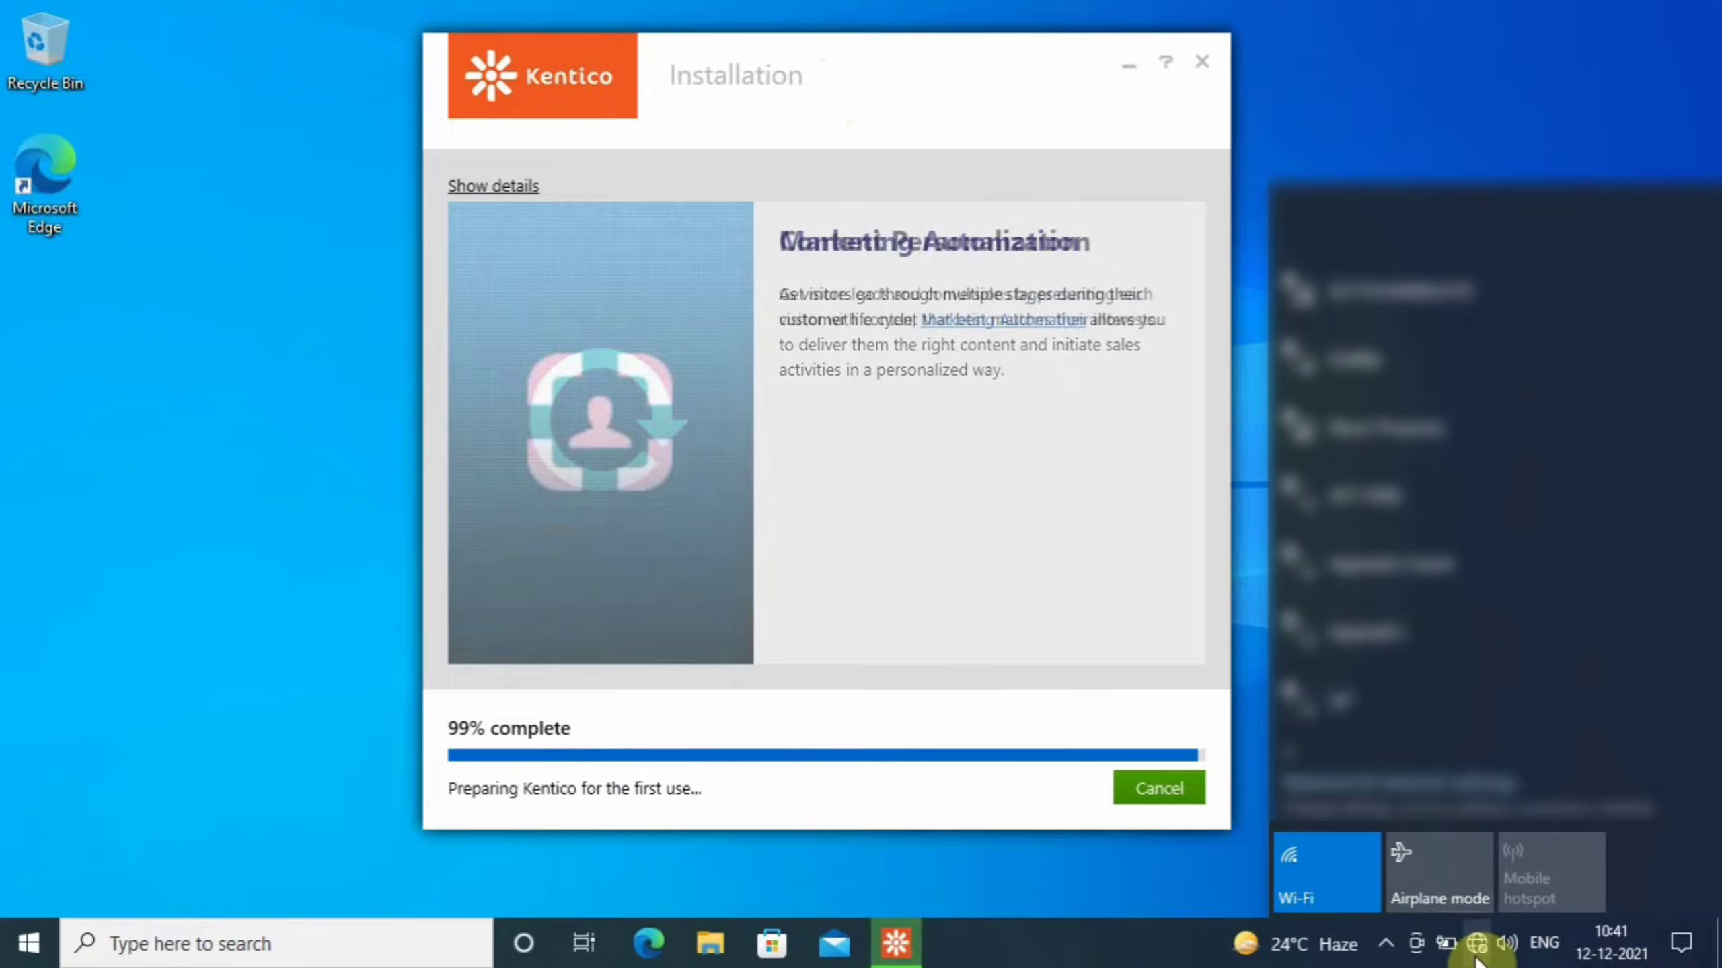
click(1475, 950)
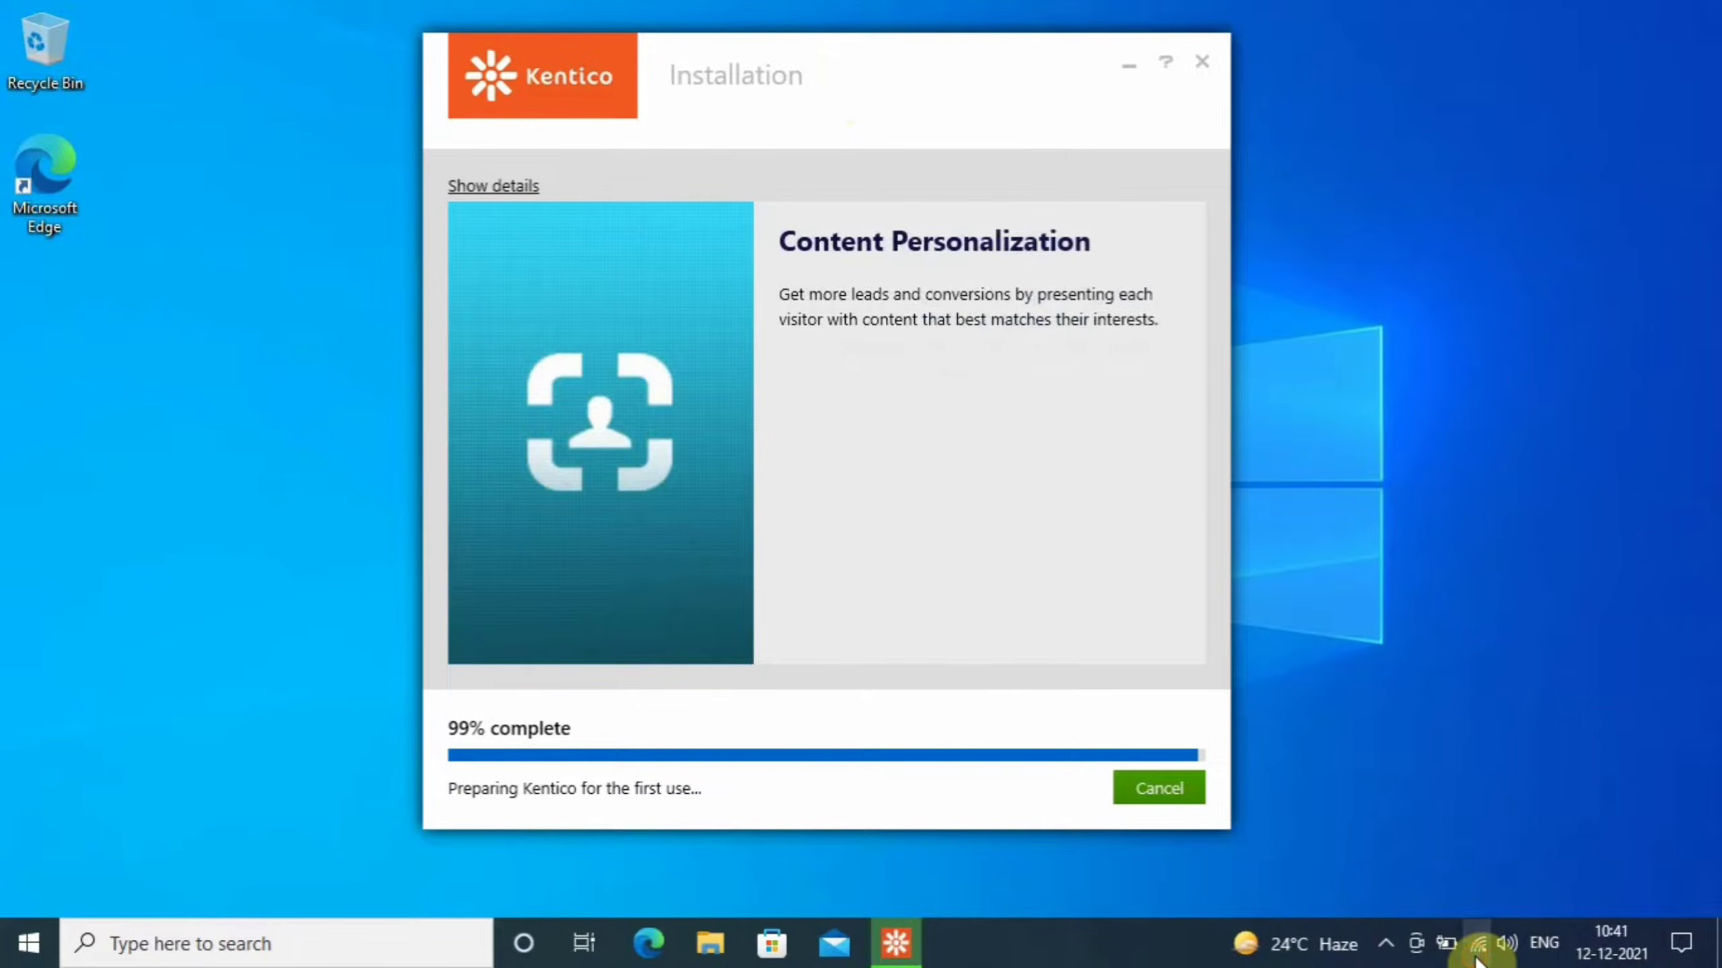
Check the network connections once more, return to the Kentico installer, and finish the installation.
click(1476, 956)
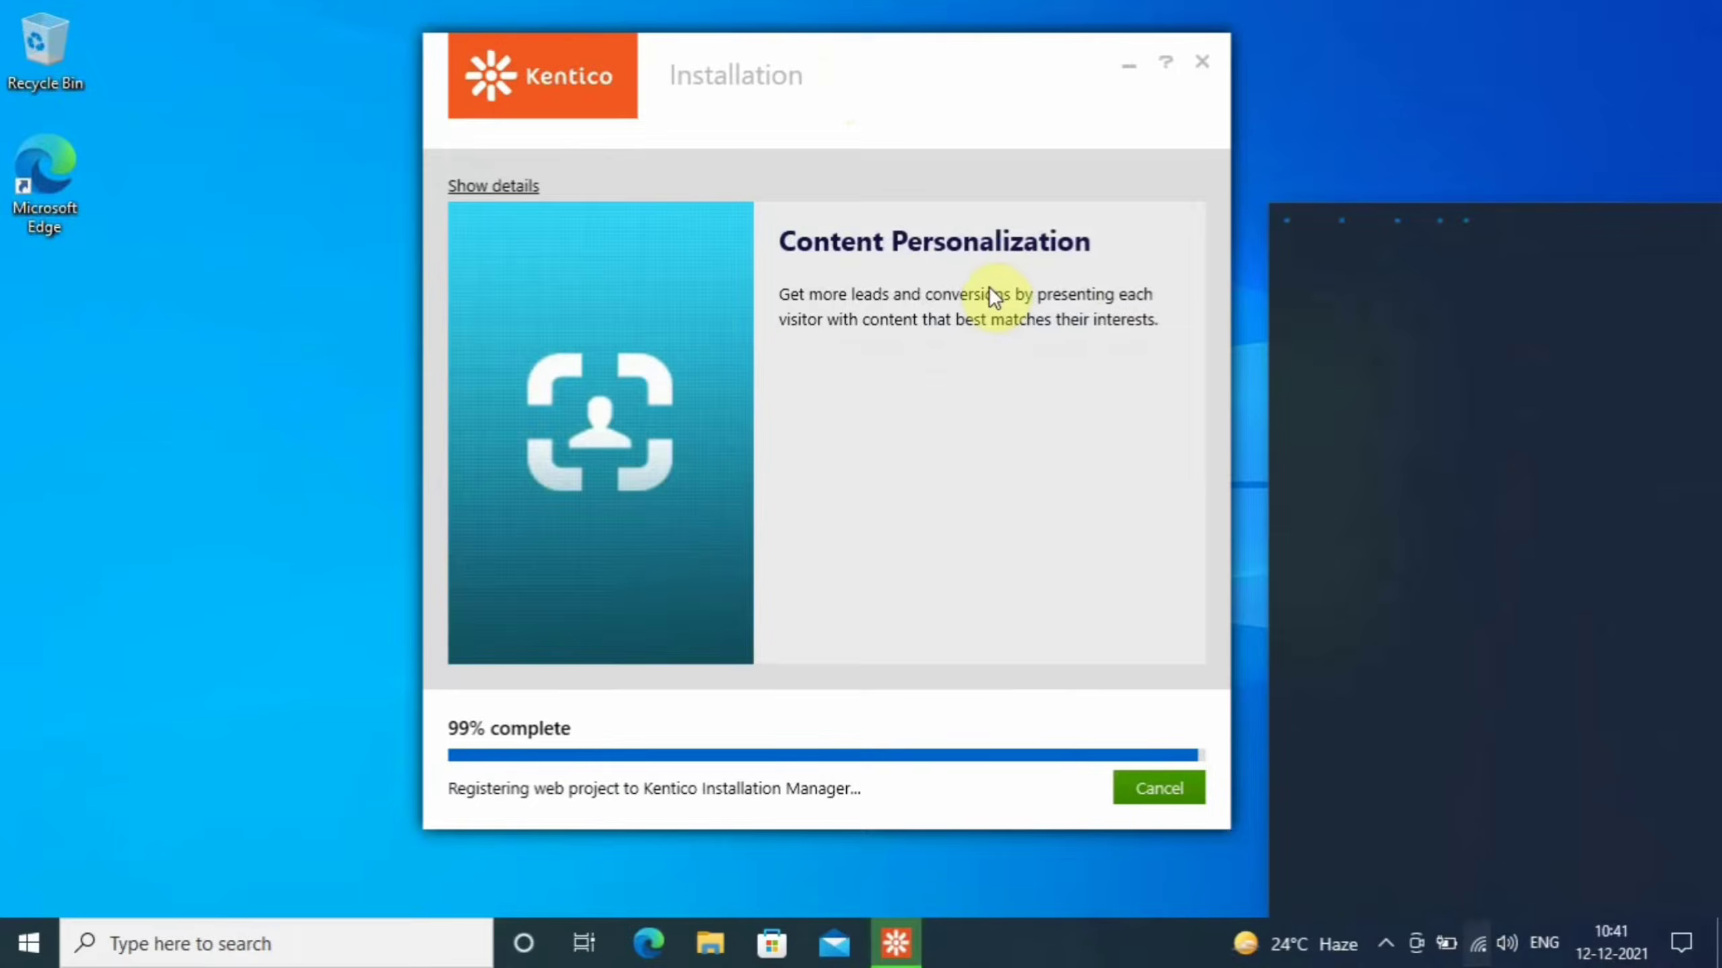
click(989, 298)
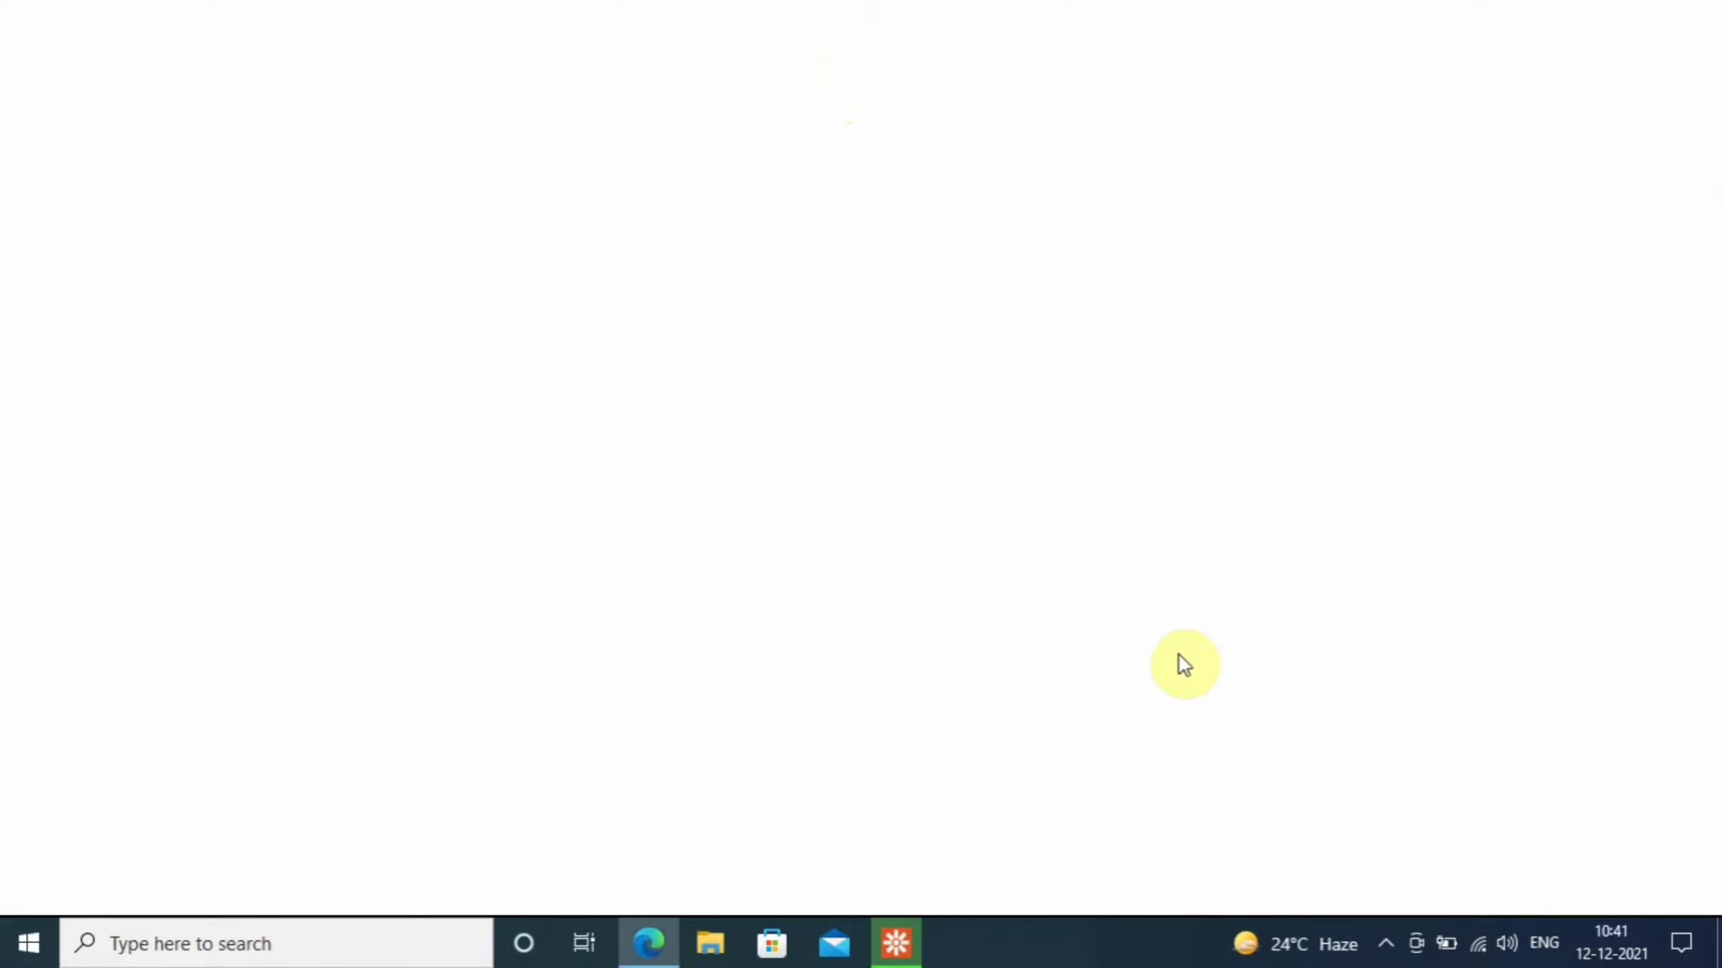
click(895, 943)
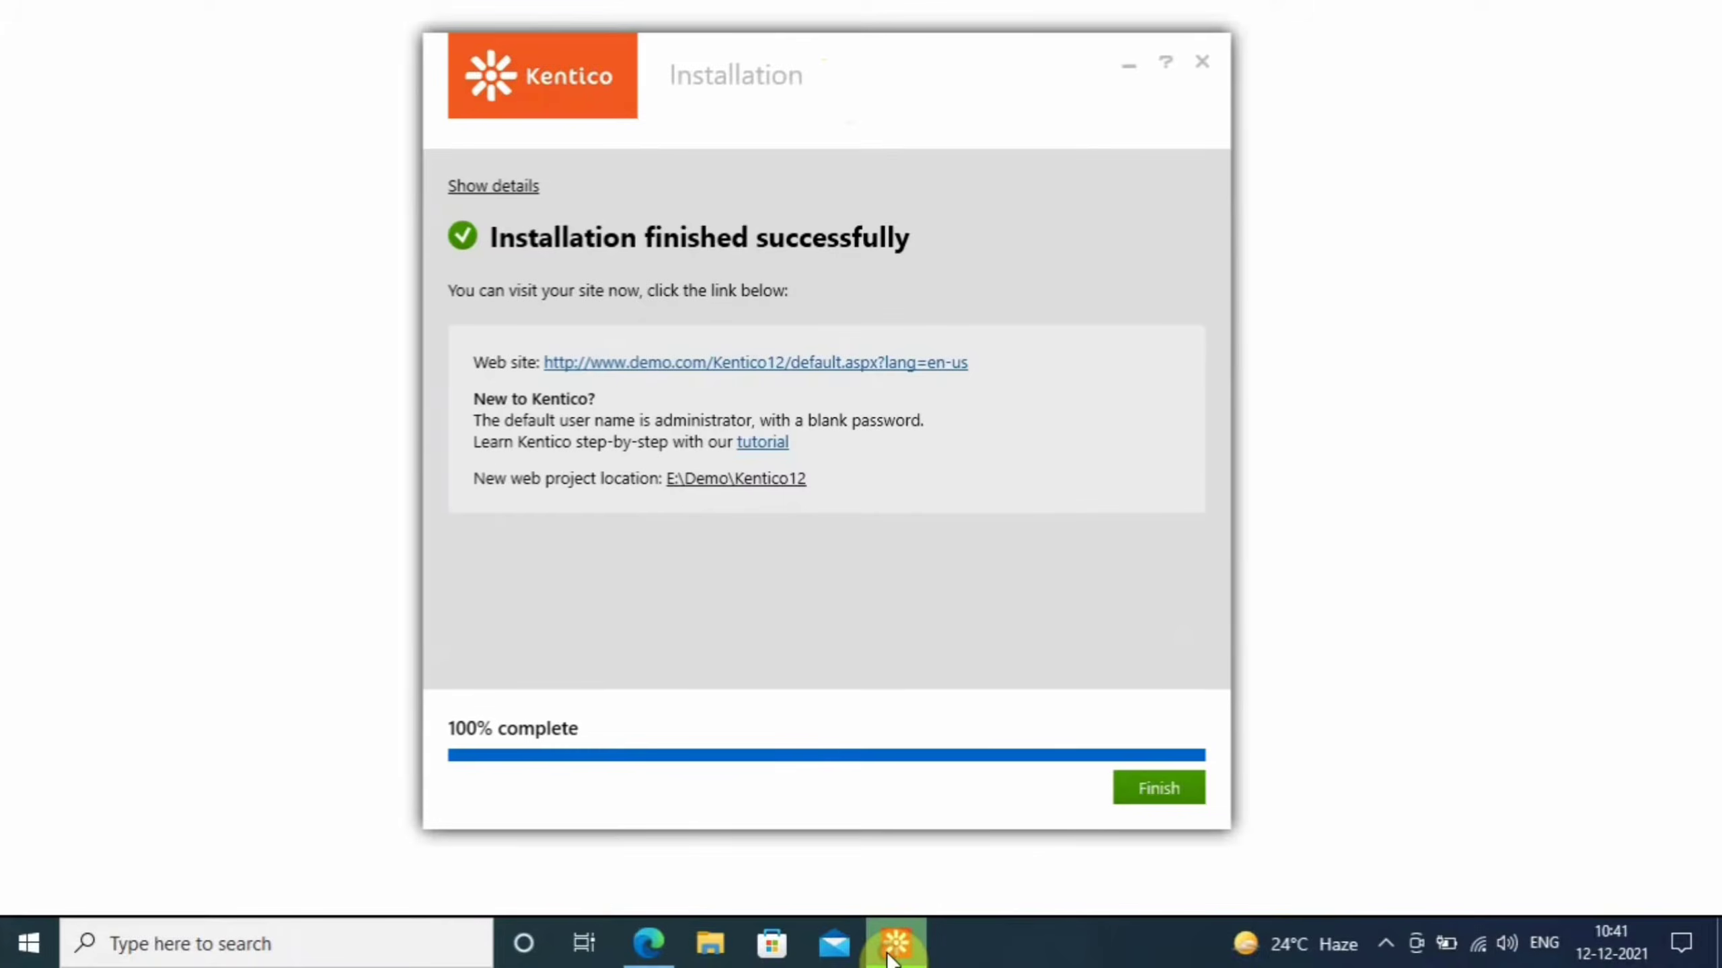
click(1146, 788)
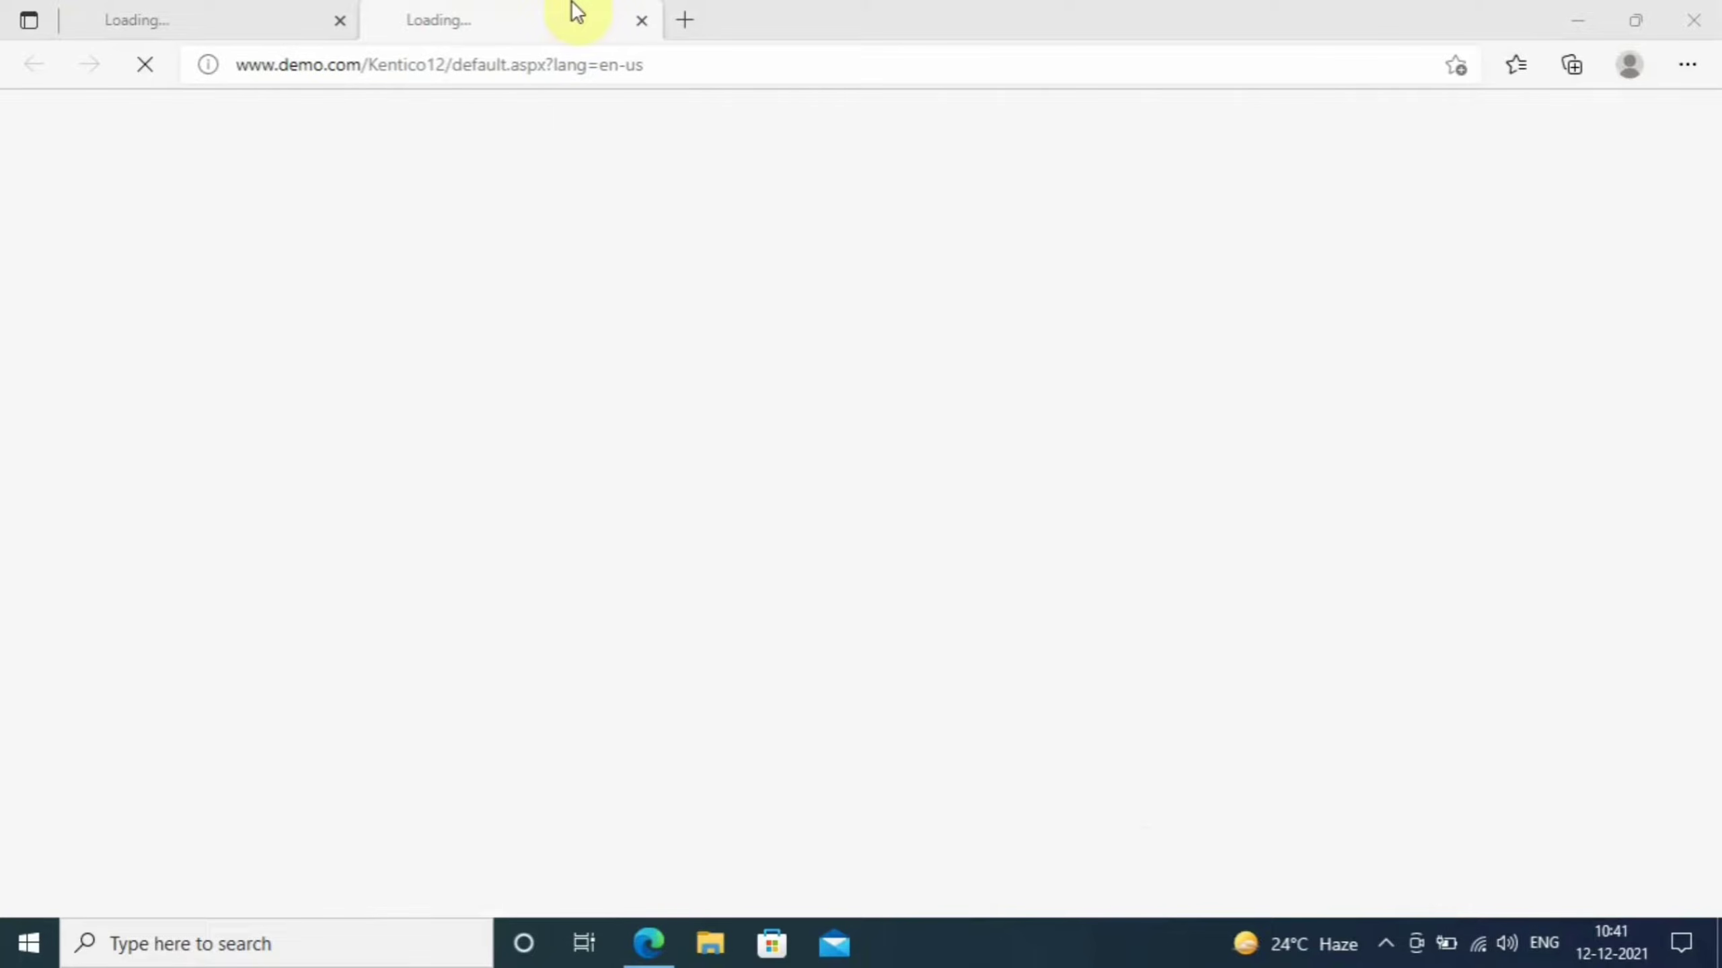
Check the loading Kentico tutorial and website tabs in Microsoft Edge.
click(224, 16)
click(499, 10)
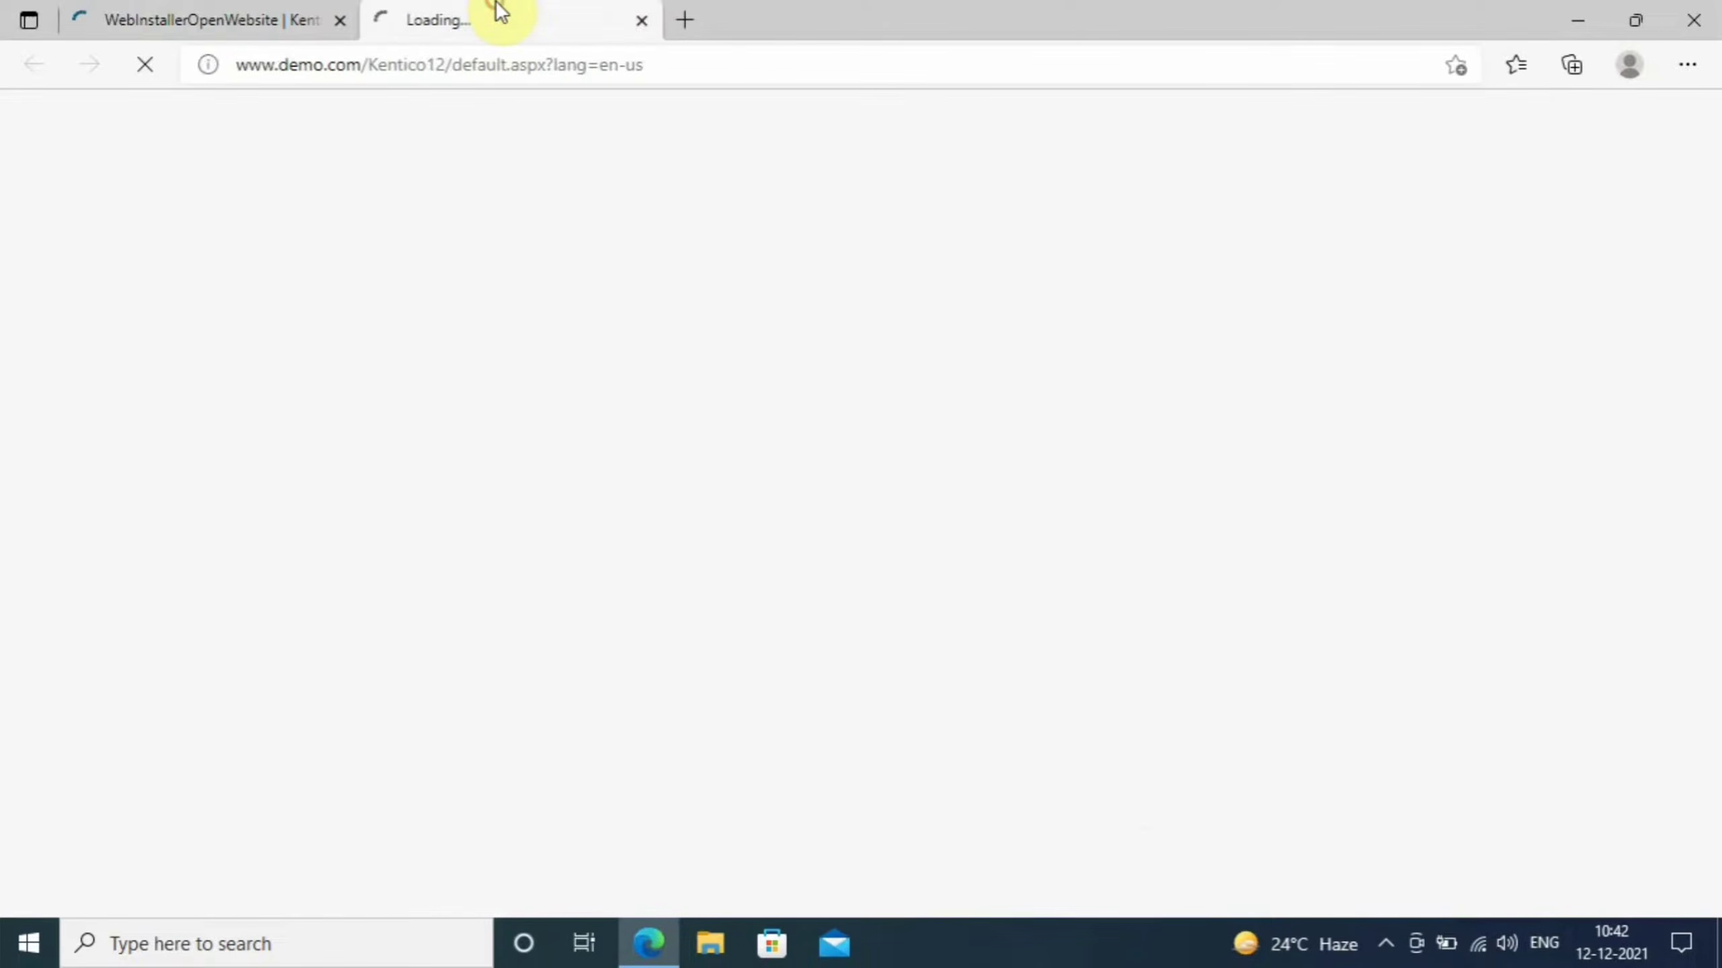
click(228, 11)
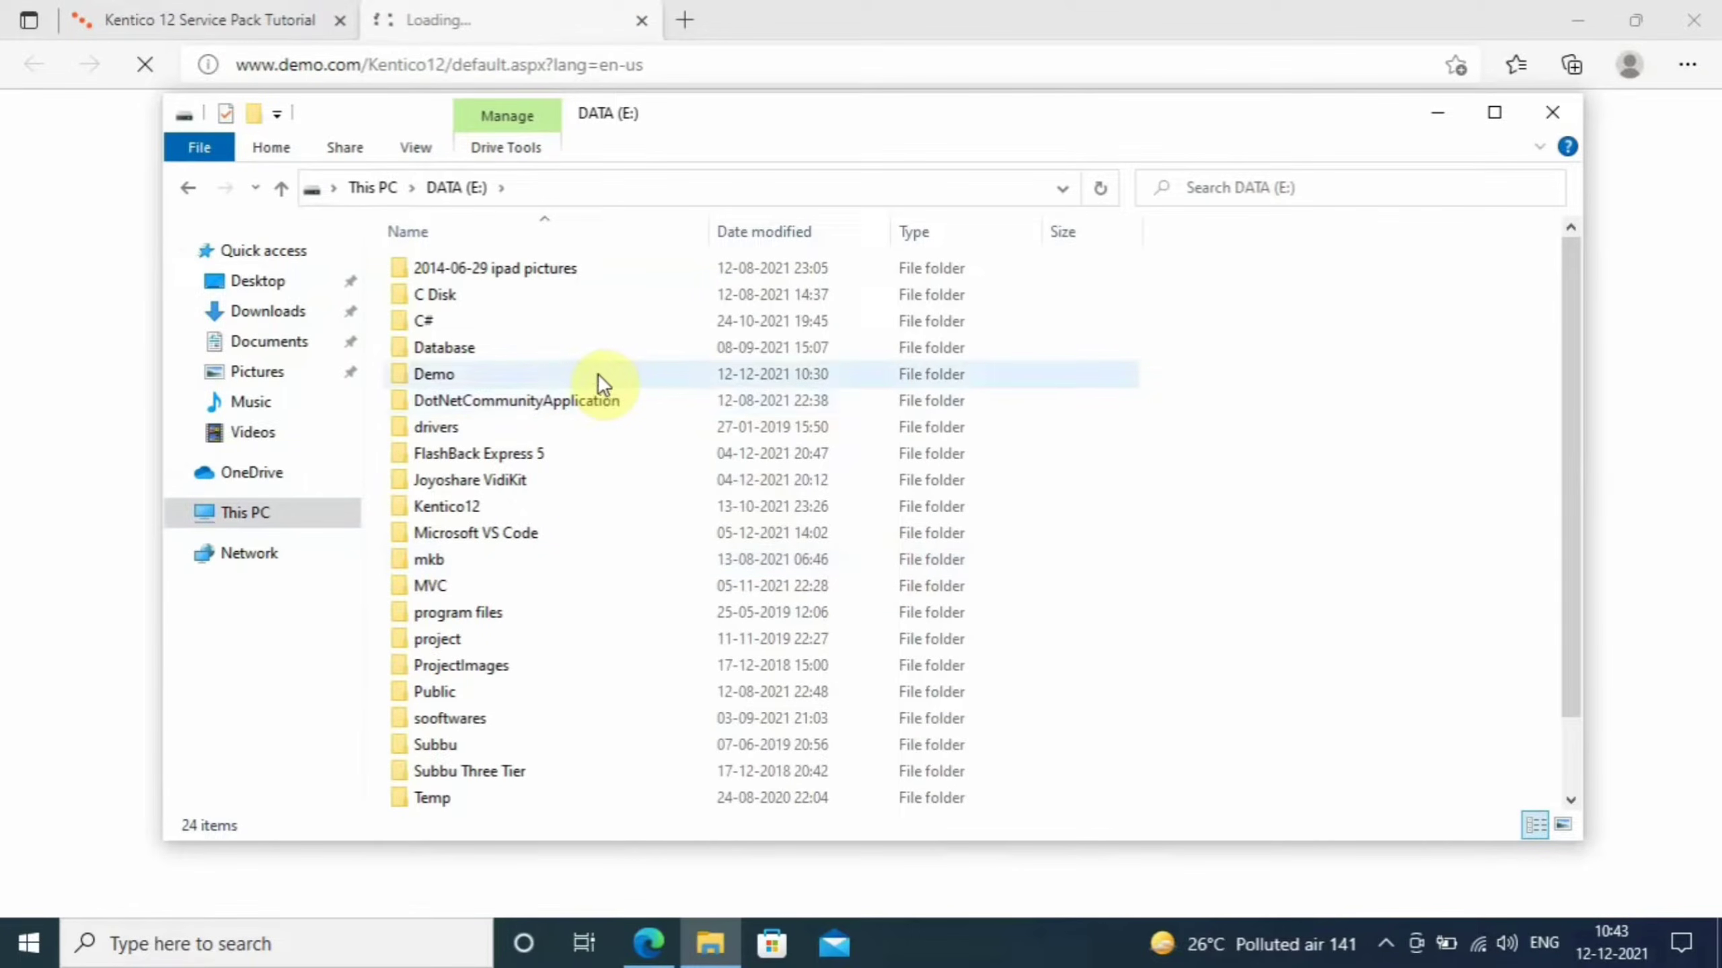
Open the Demo\Kentico12\CMS folder on drive E, copy its full path, and close the folder window.
click(598, 374)
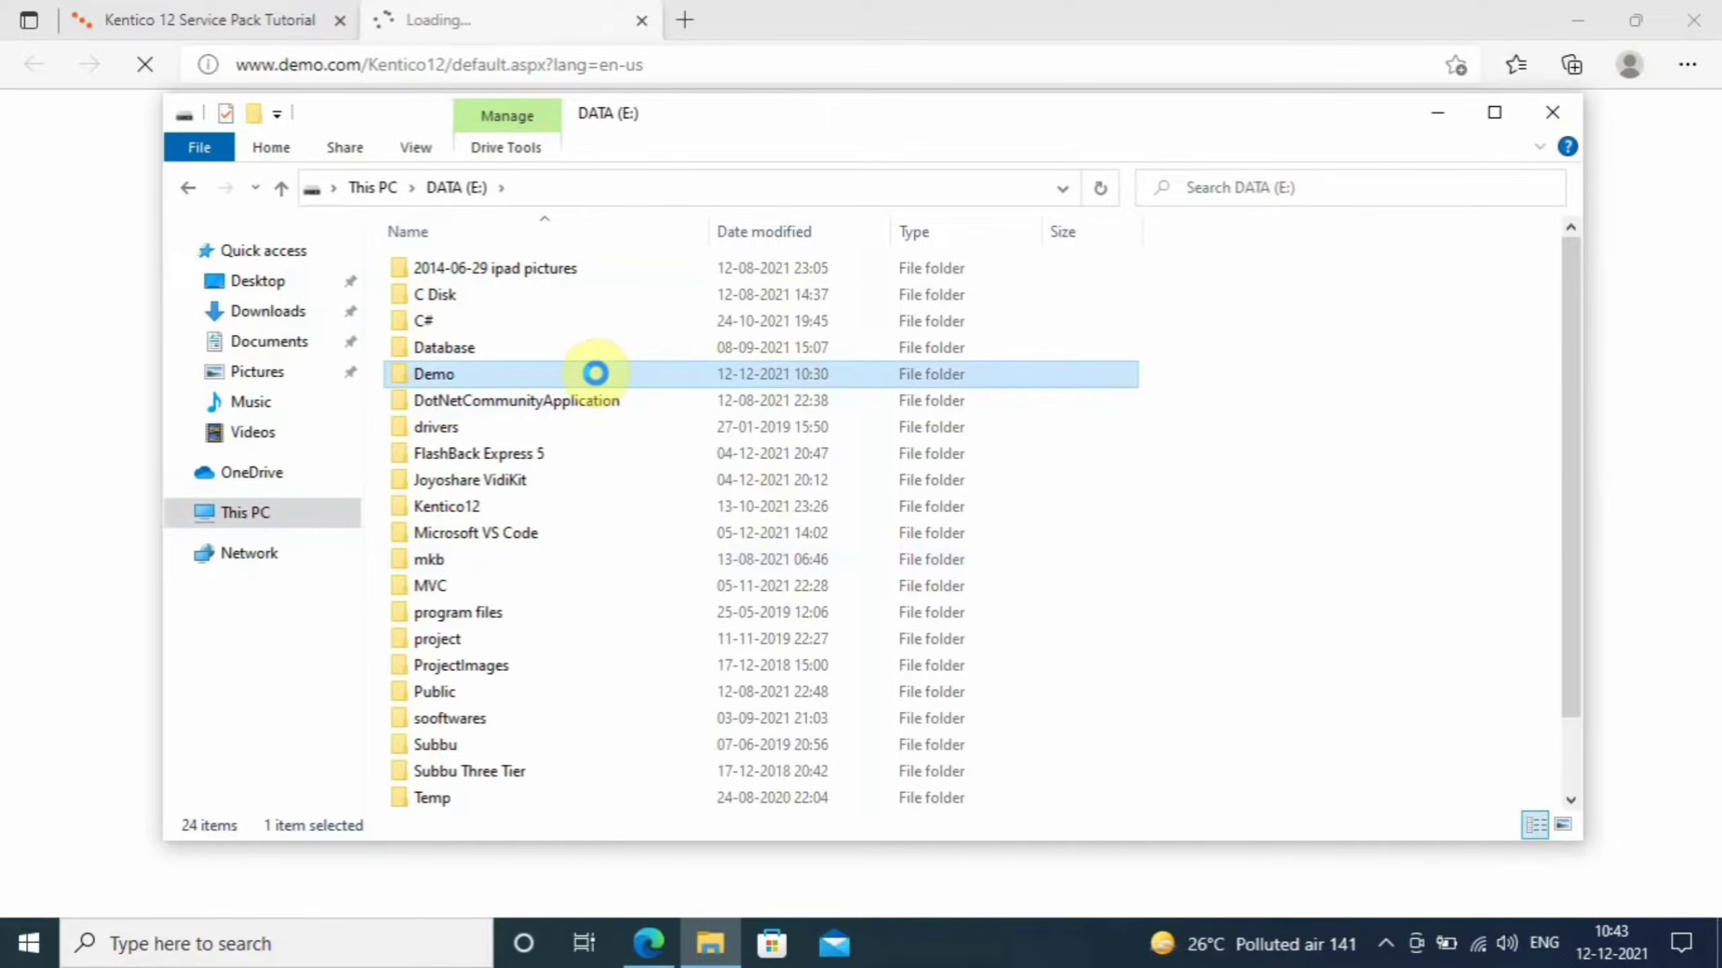
double_click(598, 374)
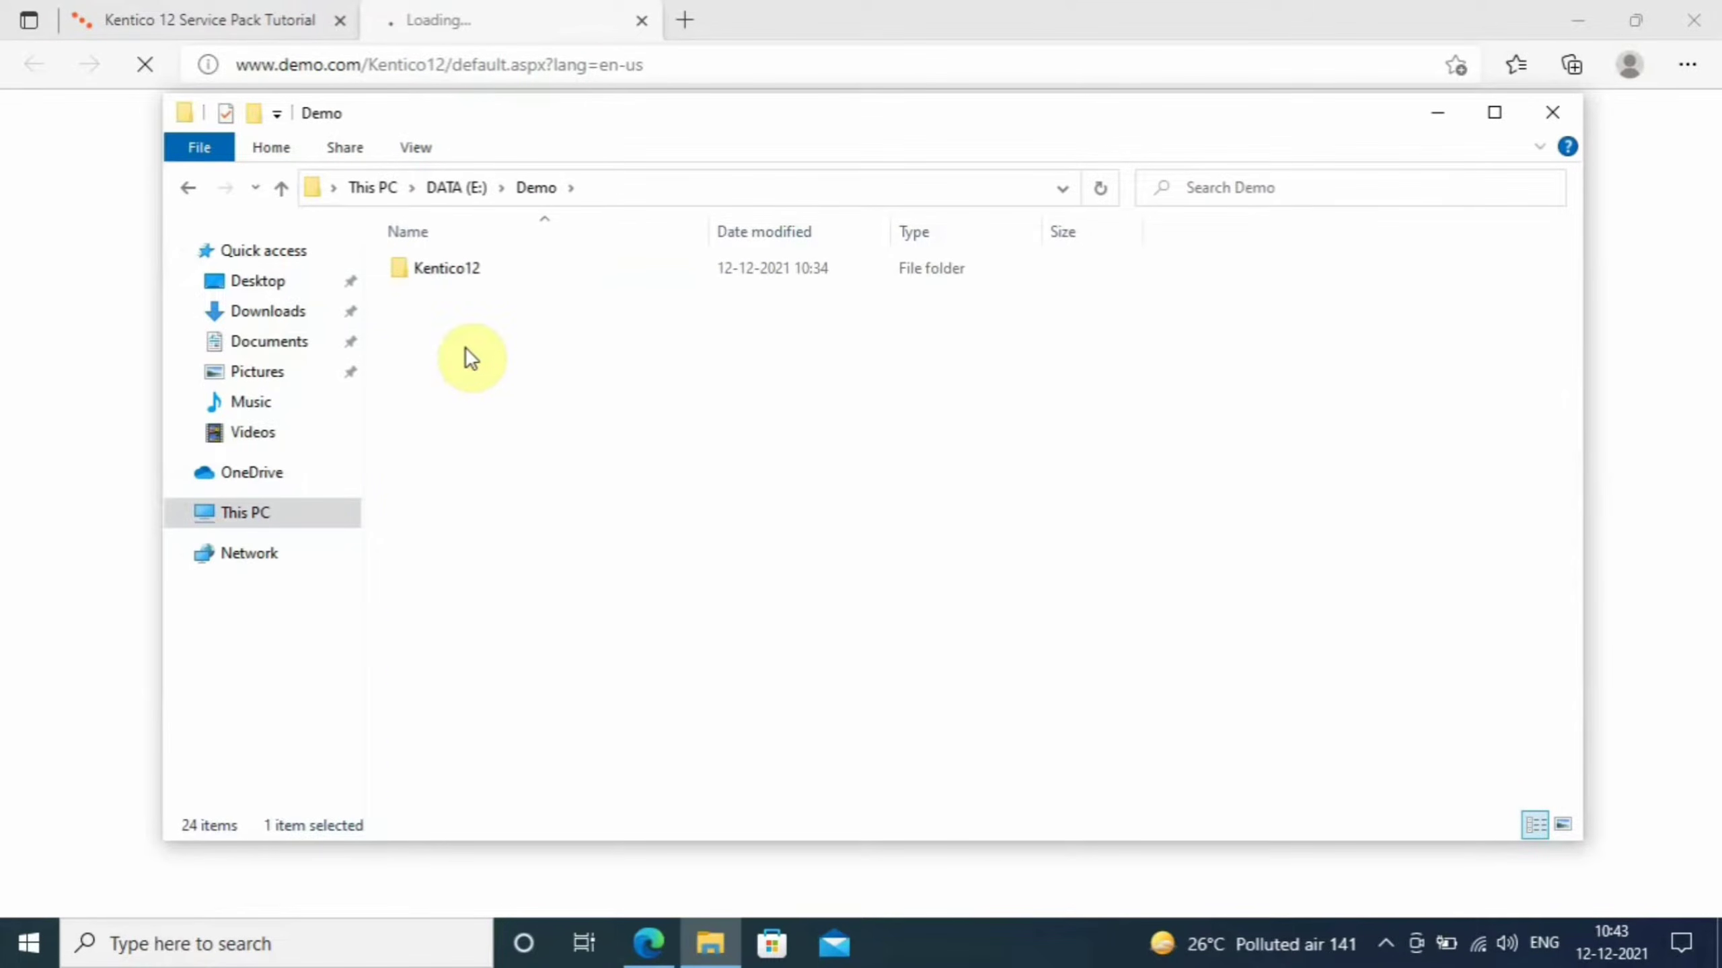
double_click(441, 271)
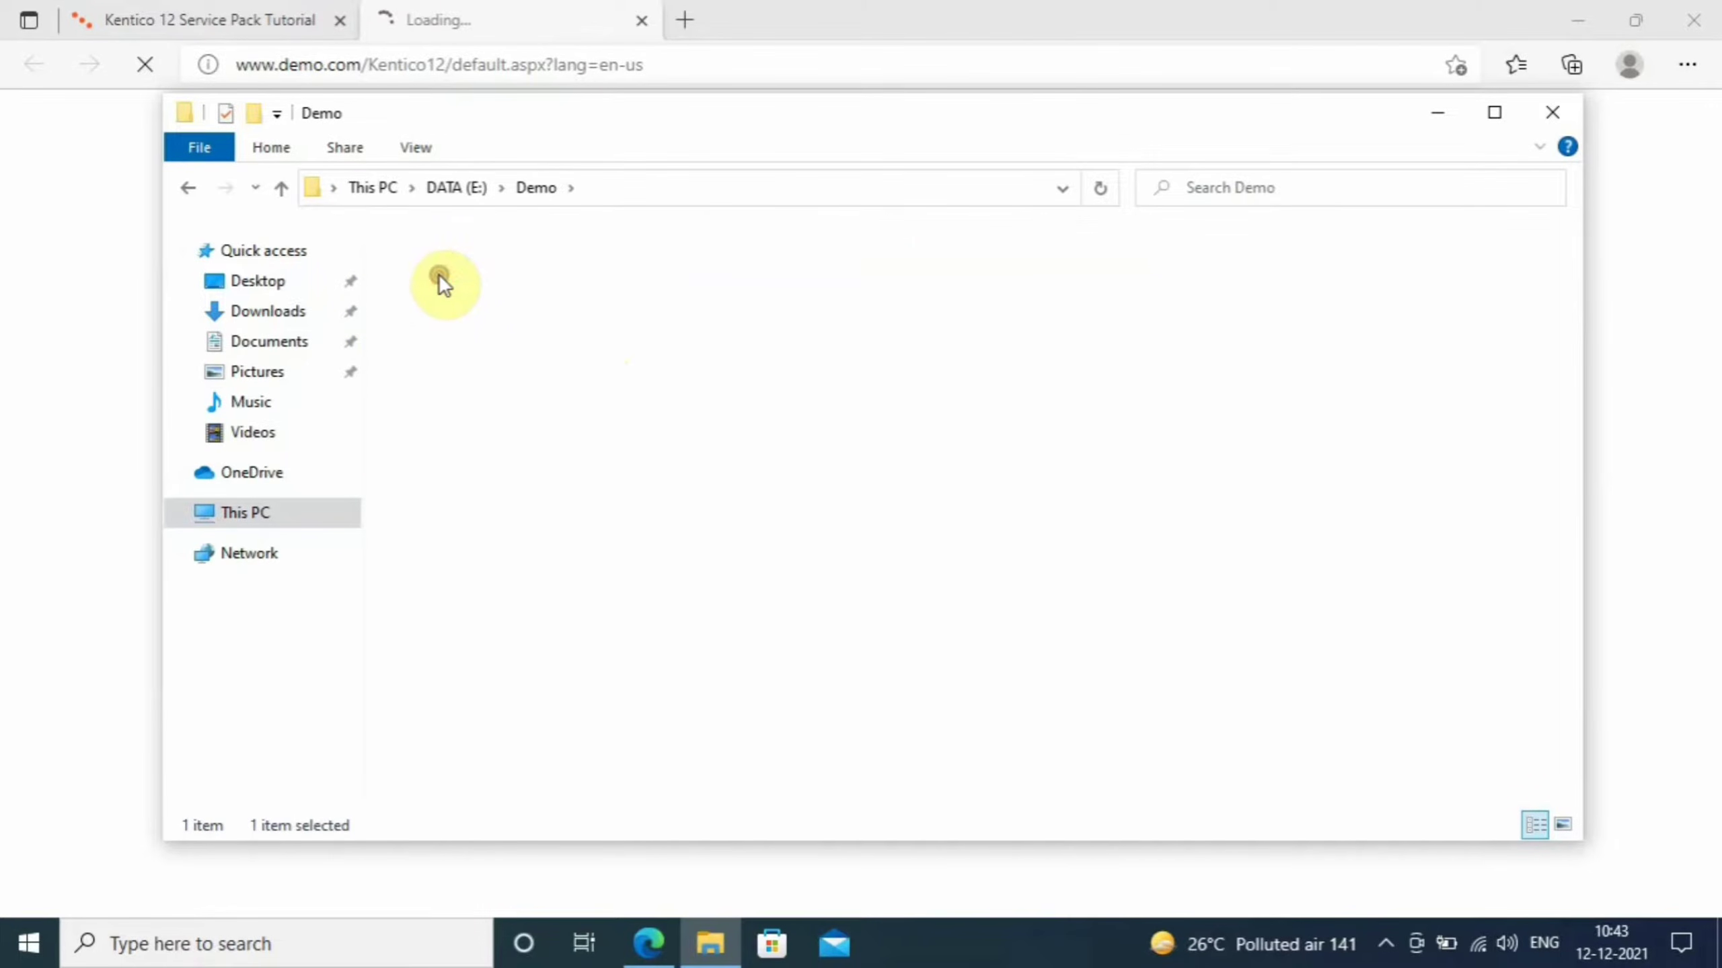
click(437, 264)
double_click(437, 263)
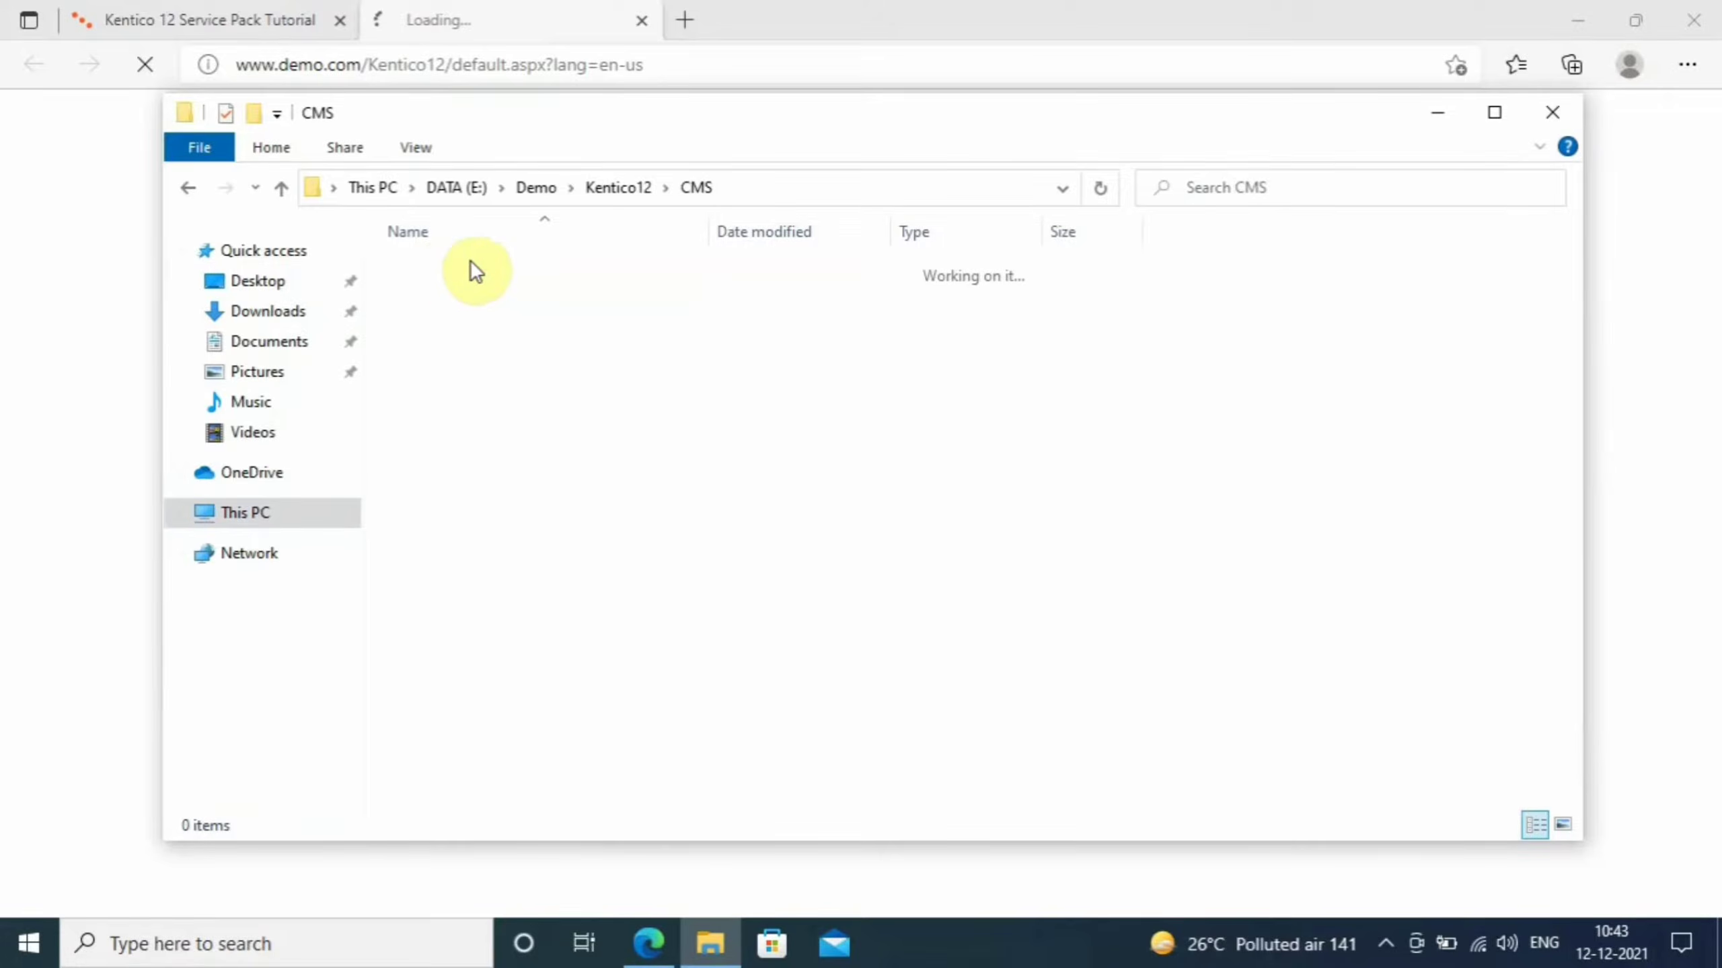
click(759, 190)
drag(753, 189, 288, 204)
key(ctrl+c)
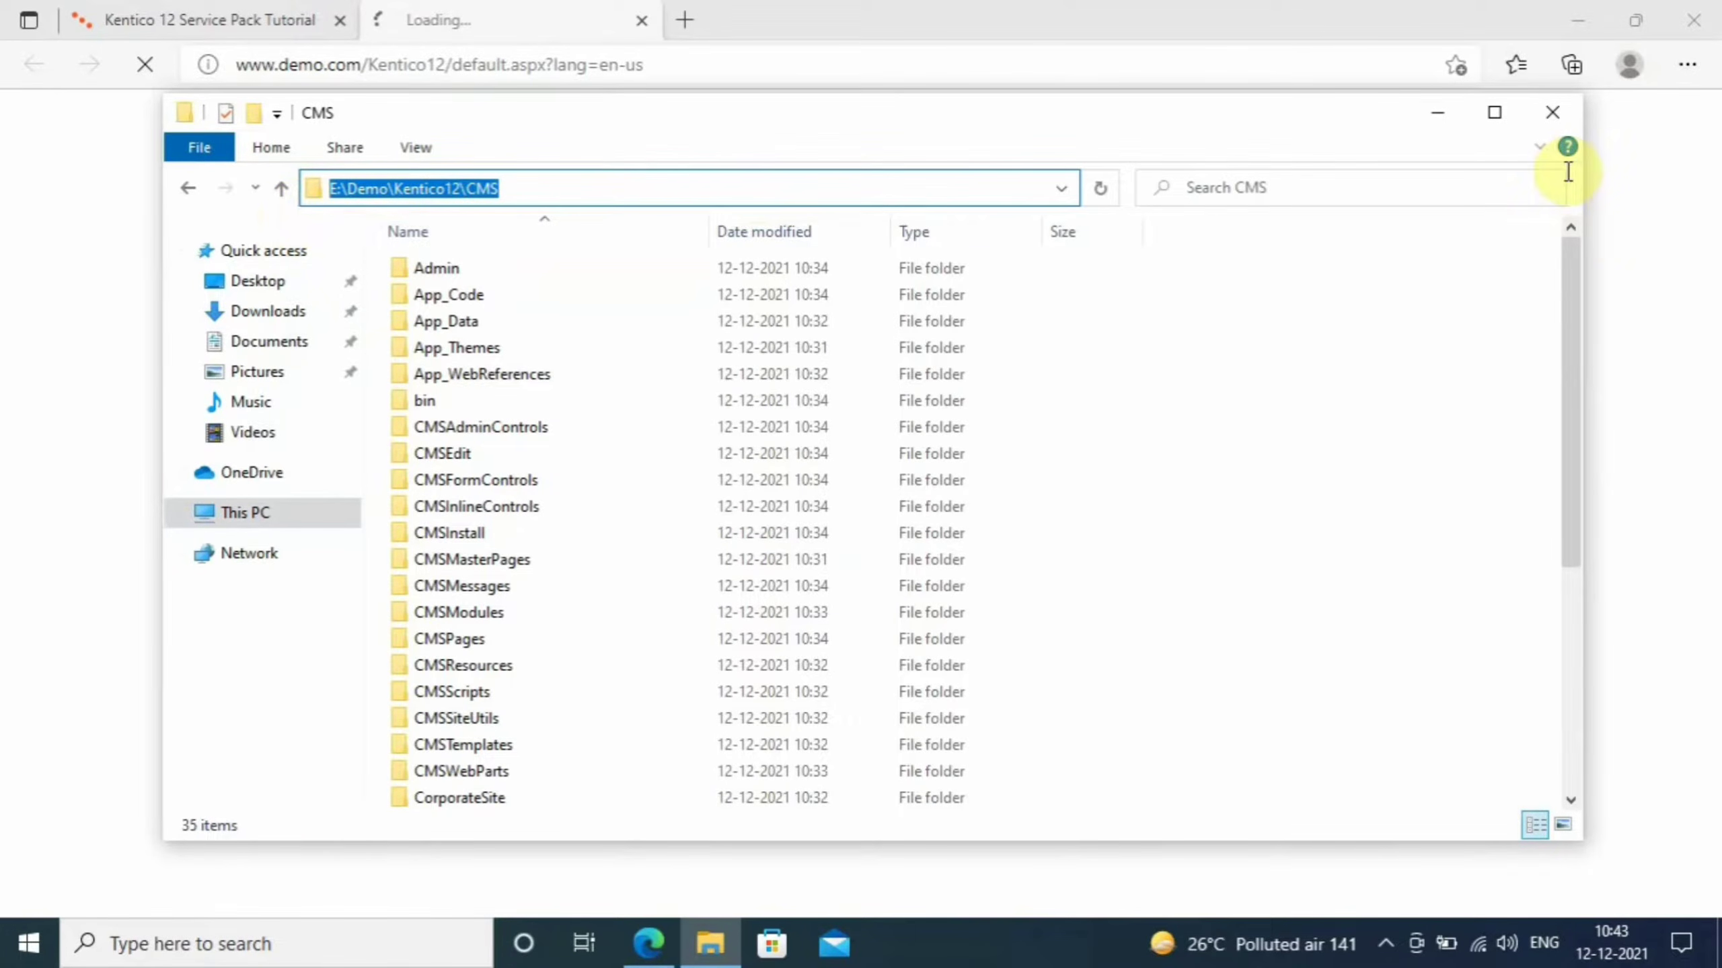
click(1559, 116)
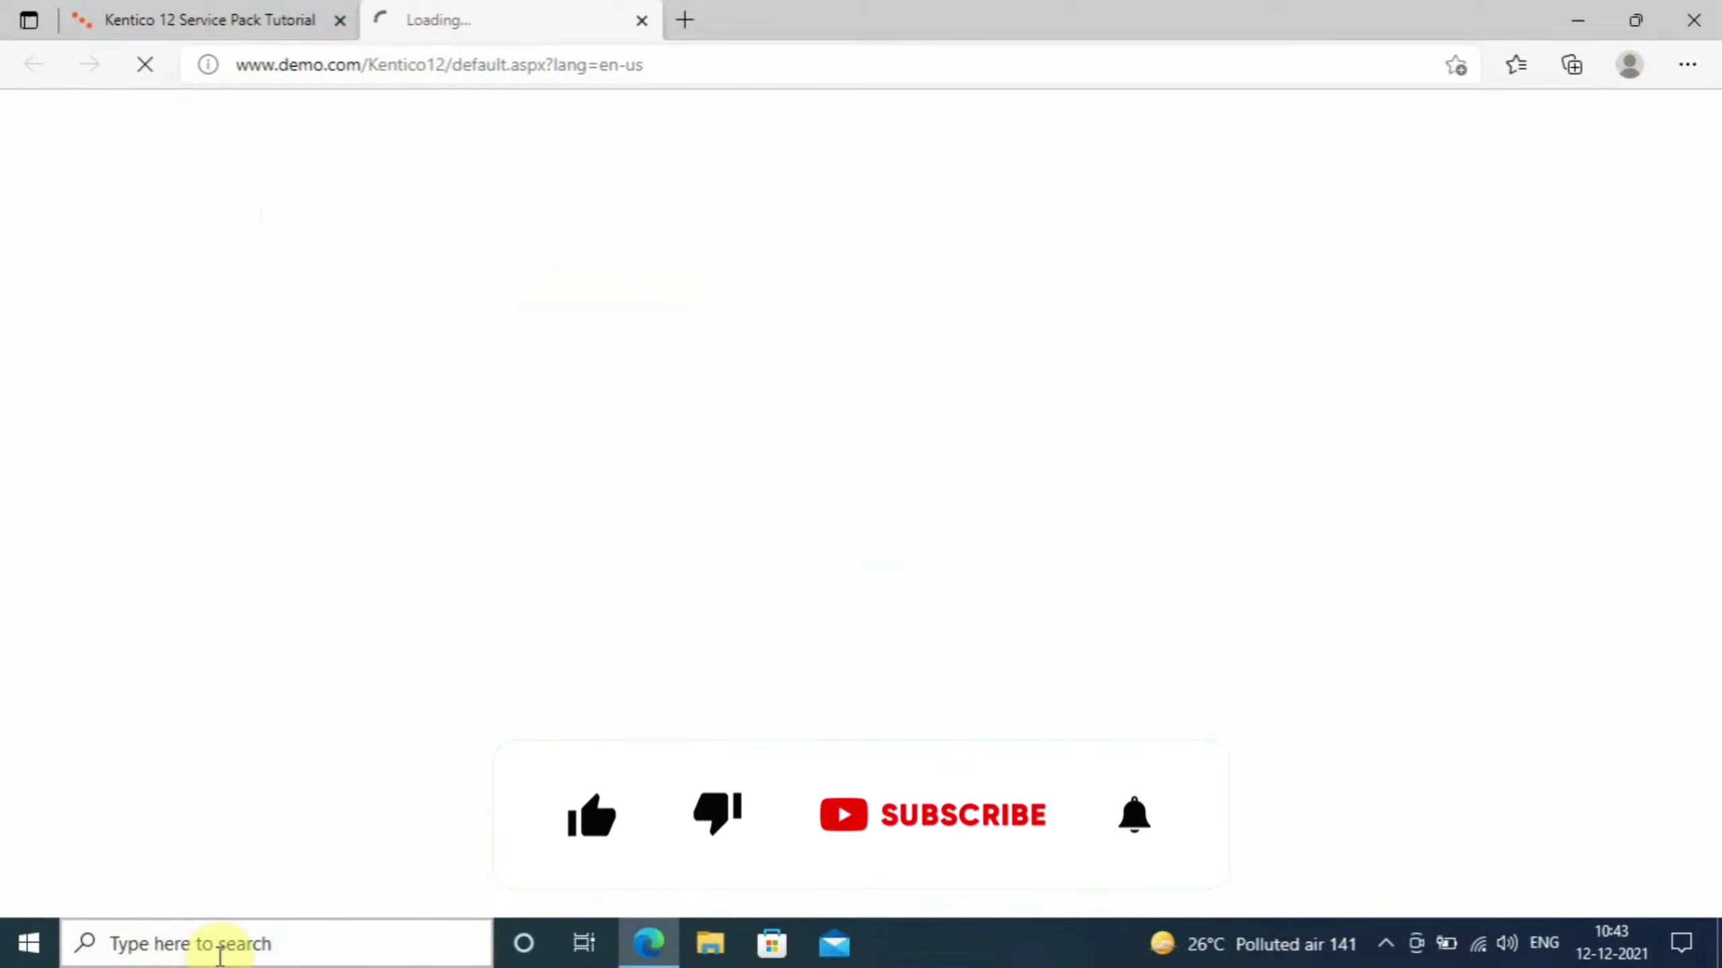
Open Internet Information Services (IIS) Manager, expand the server's sites, and select the Demo website.
click(231, 943)
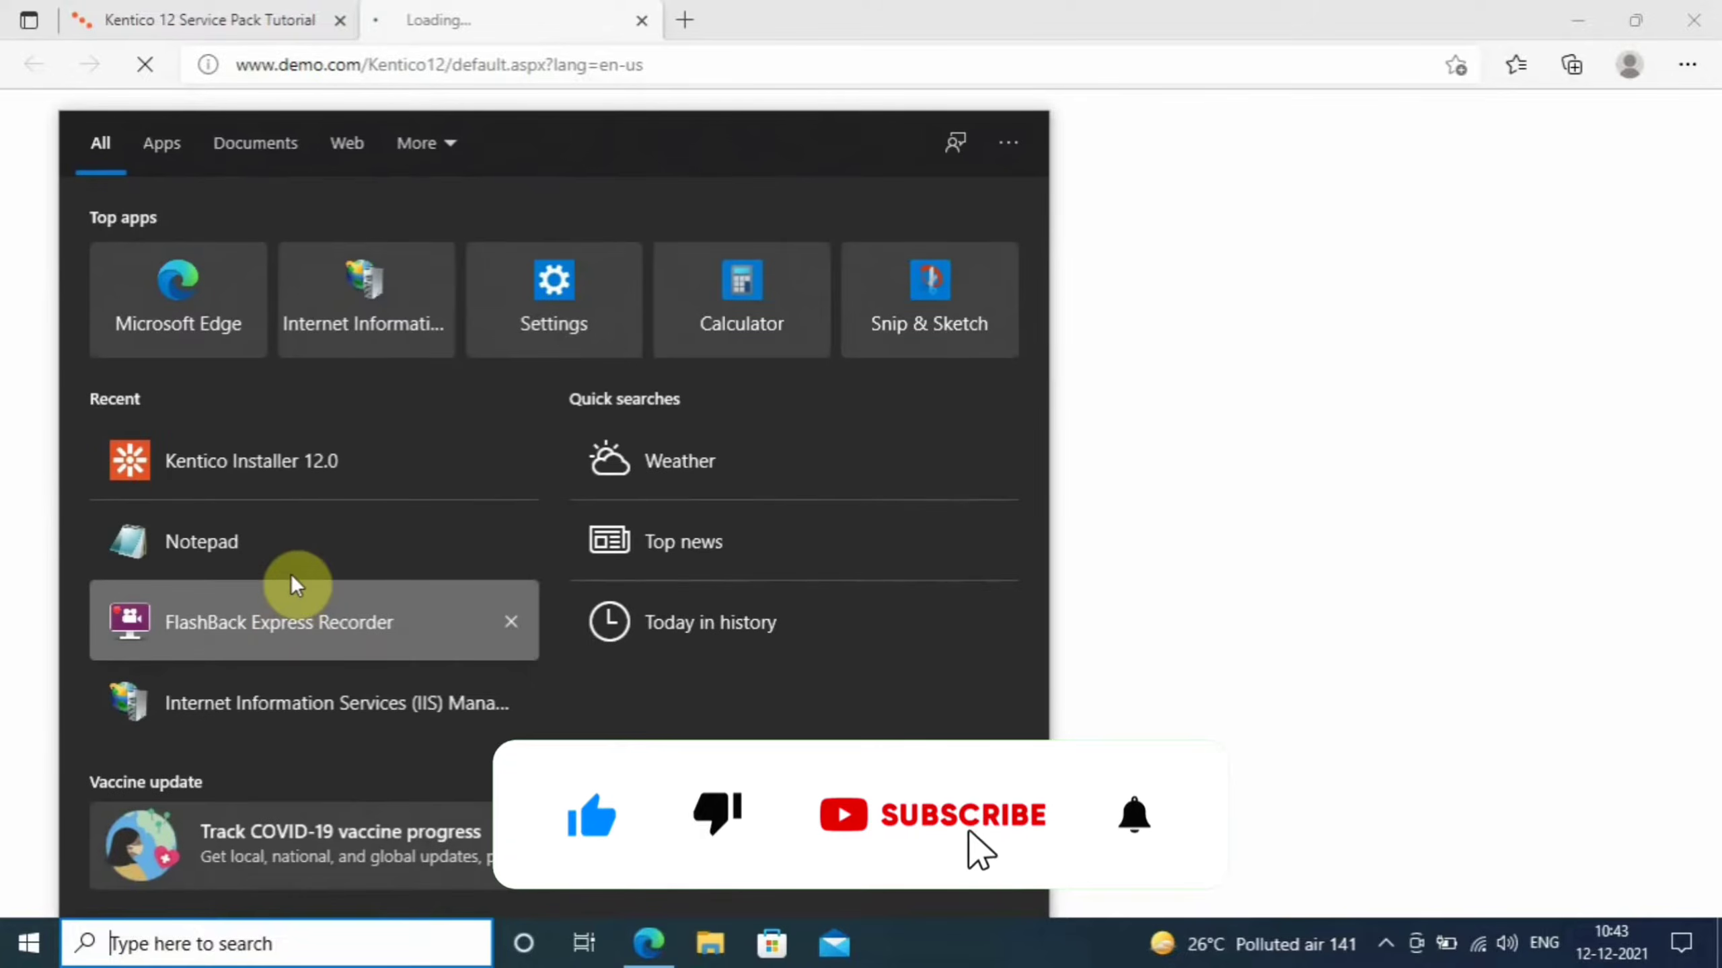
click(292, 692)
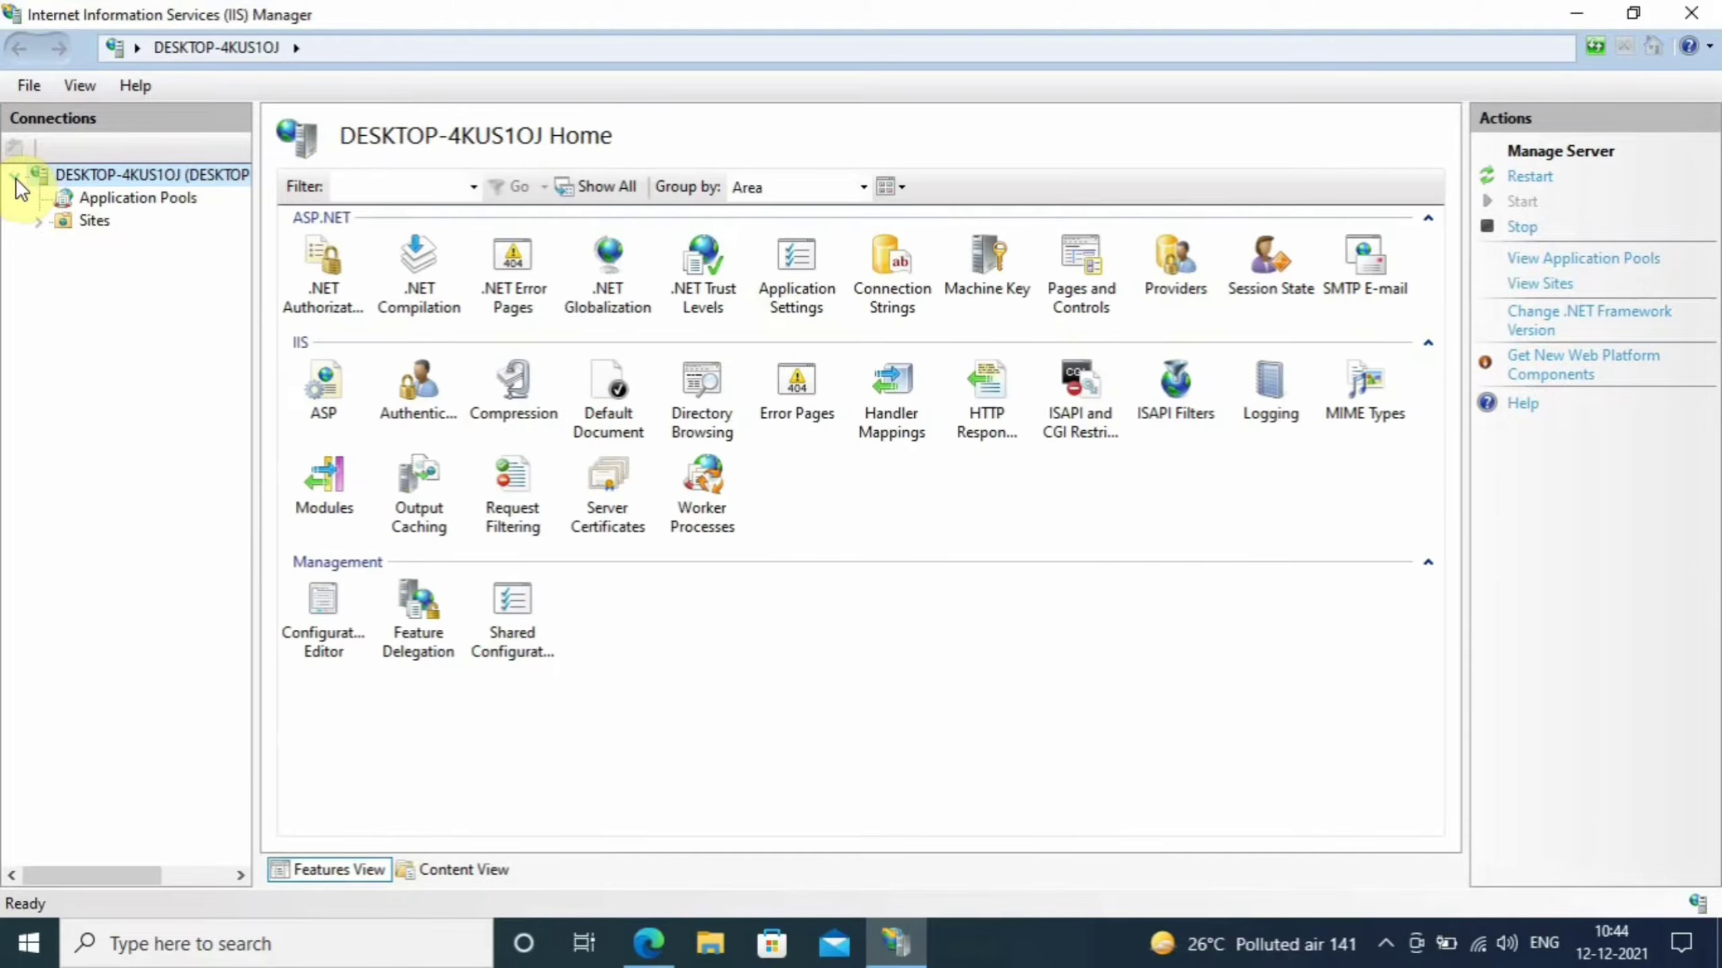
click(40, 218)
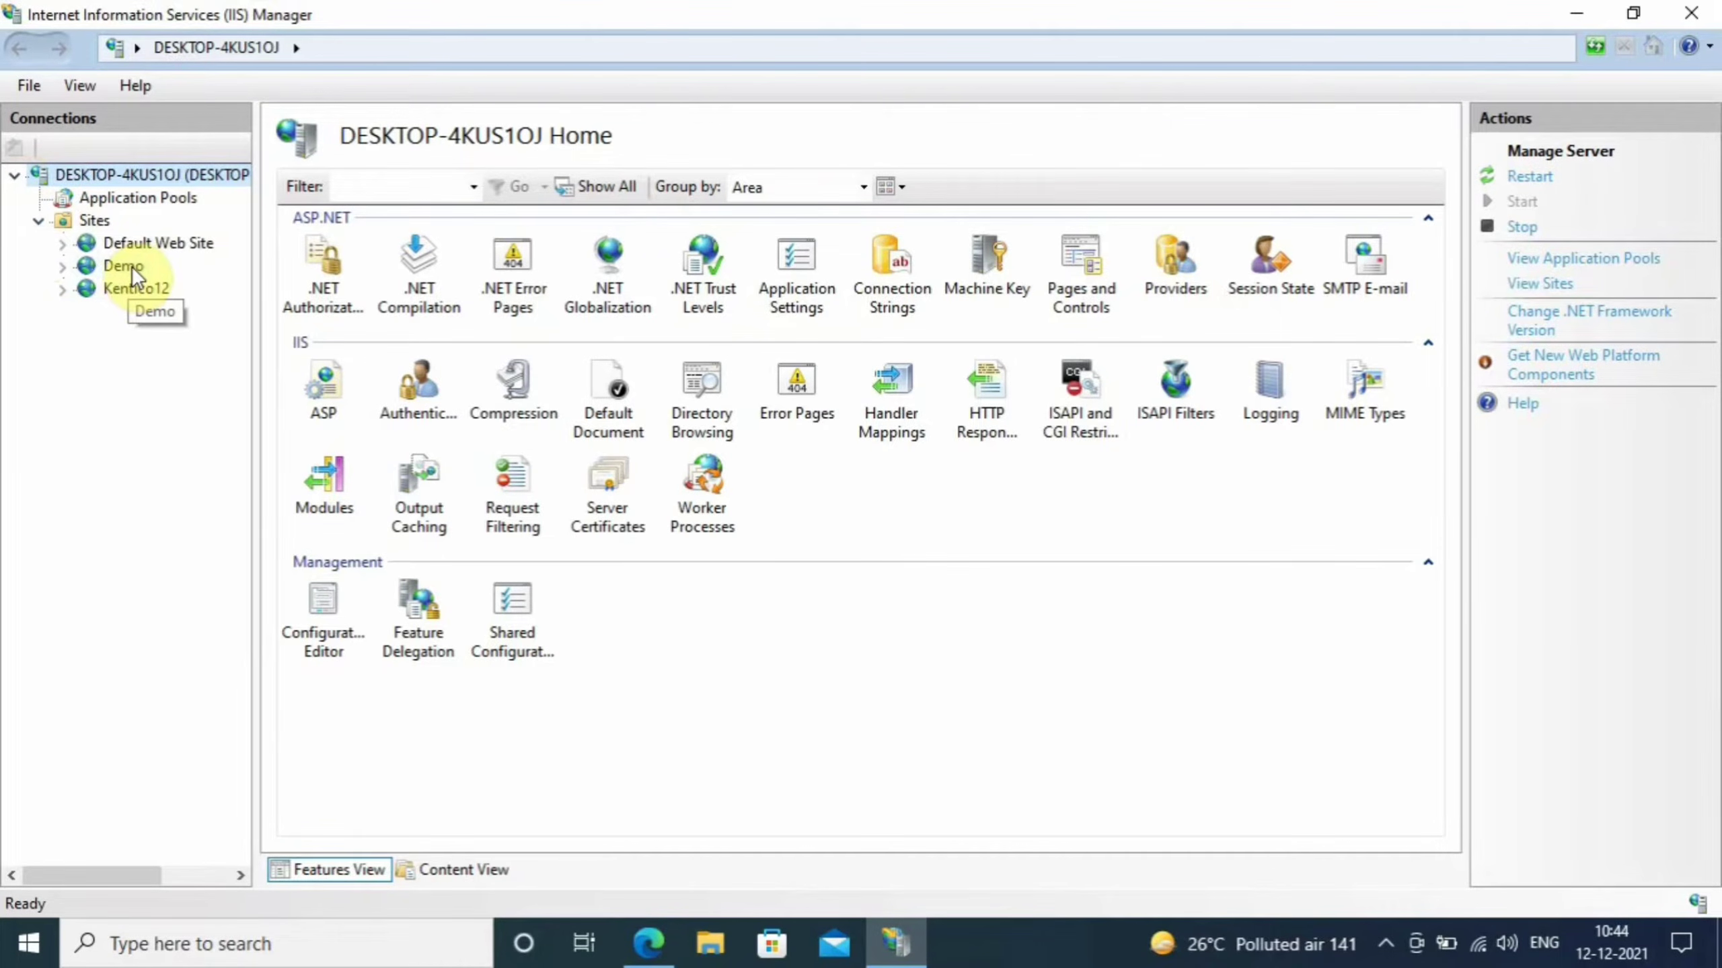
click(129, 265)
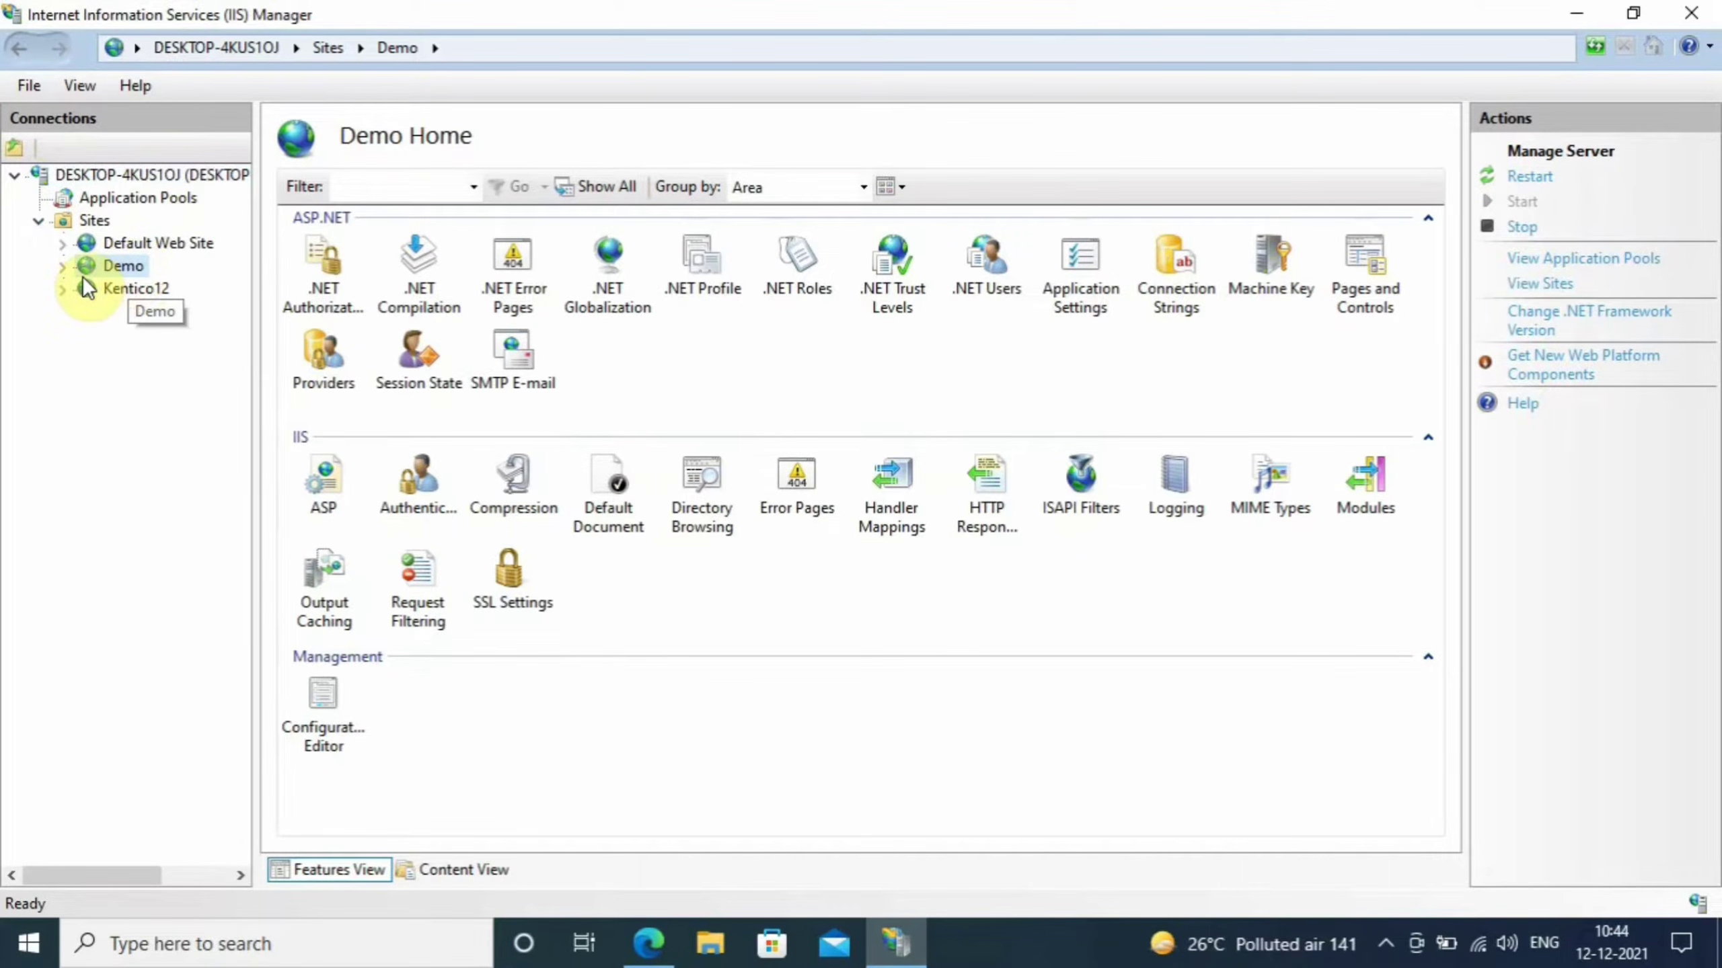
Set the Demo website's physical path to E:\Demo\Kentico12\CMS in its advanced settings and restart the website.
right_click(125, 265)
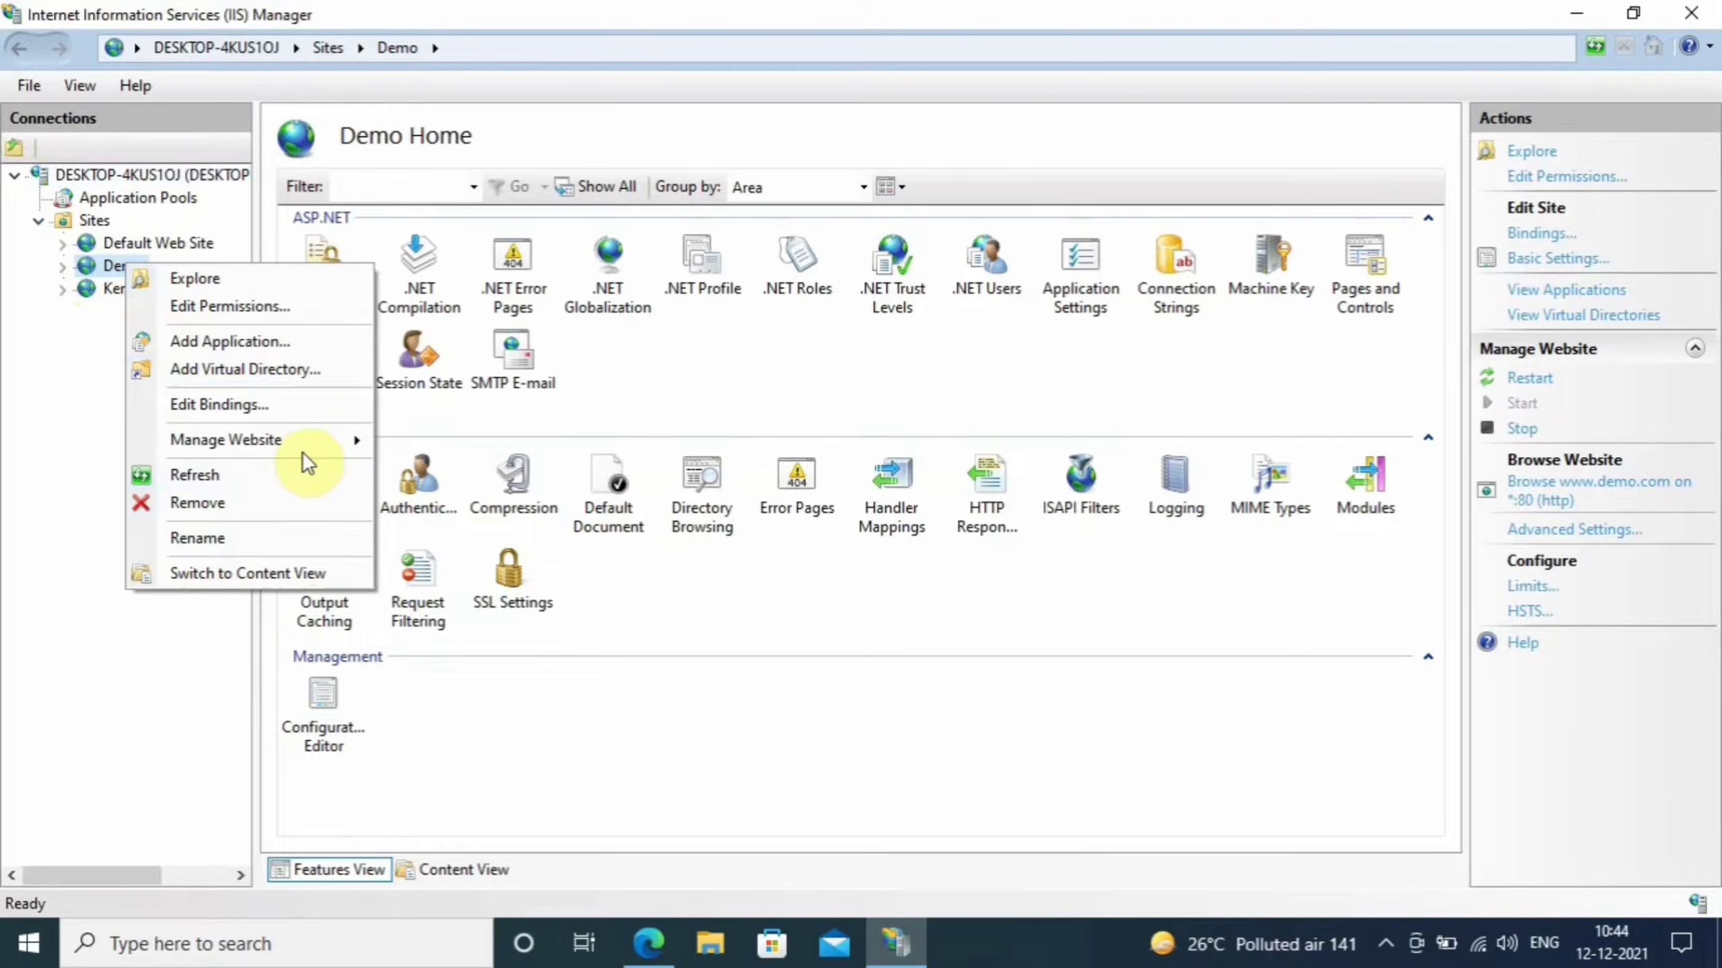
mouse_move(307, 436)
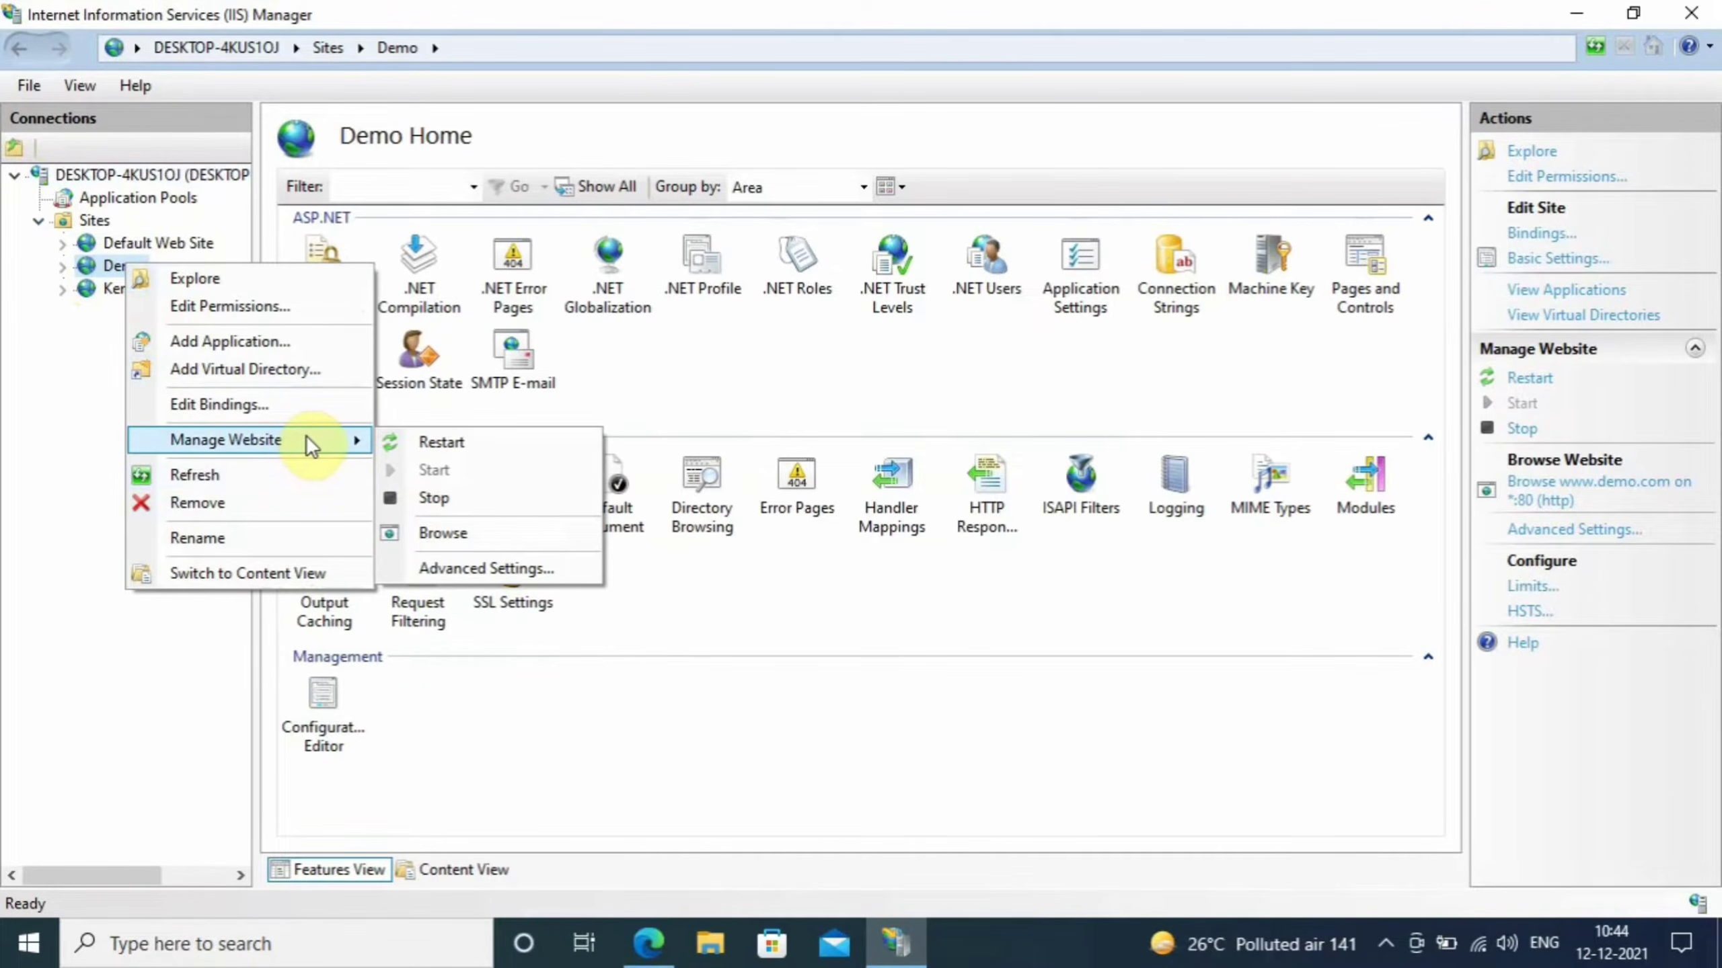
click(462, 566)
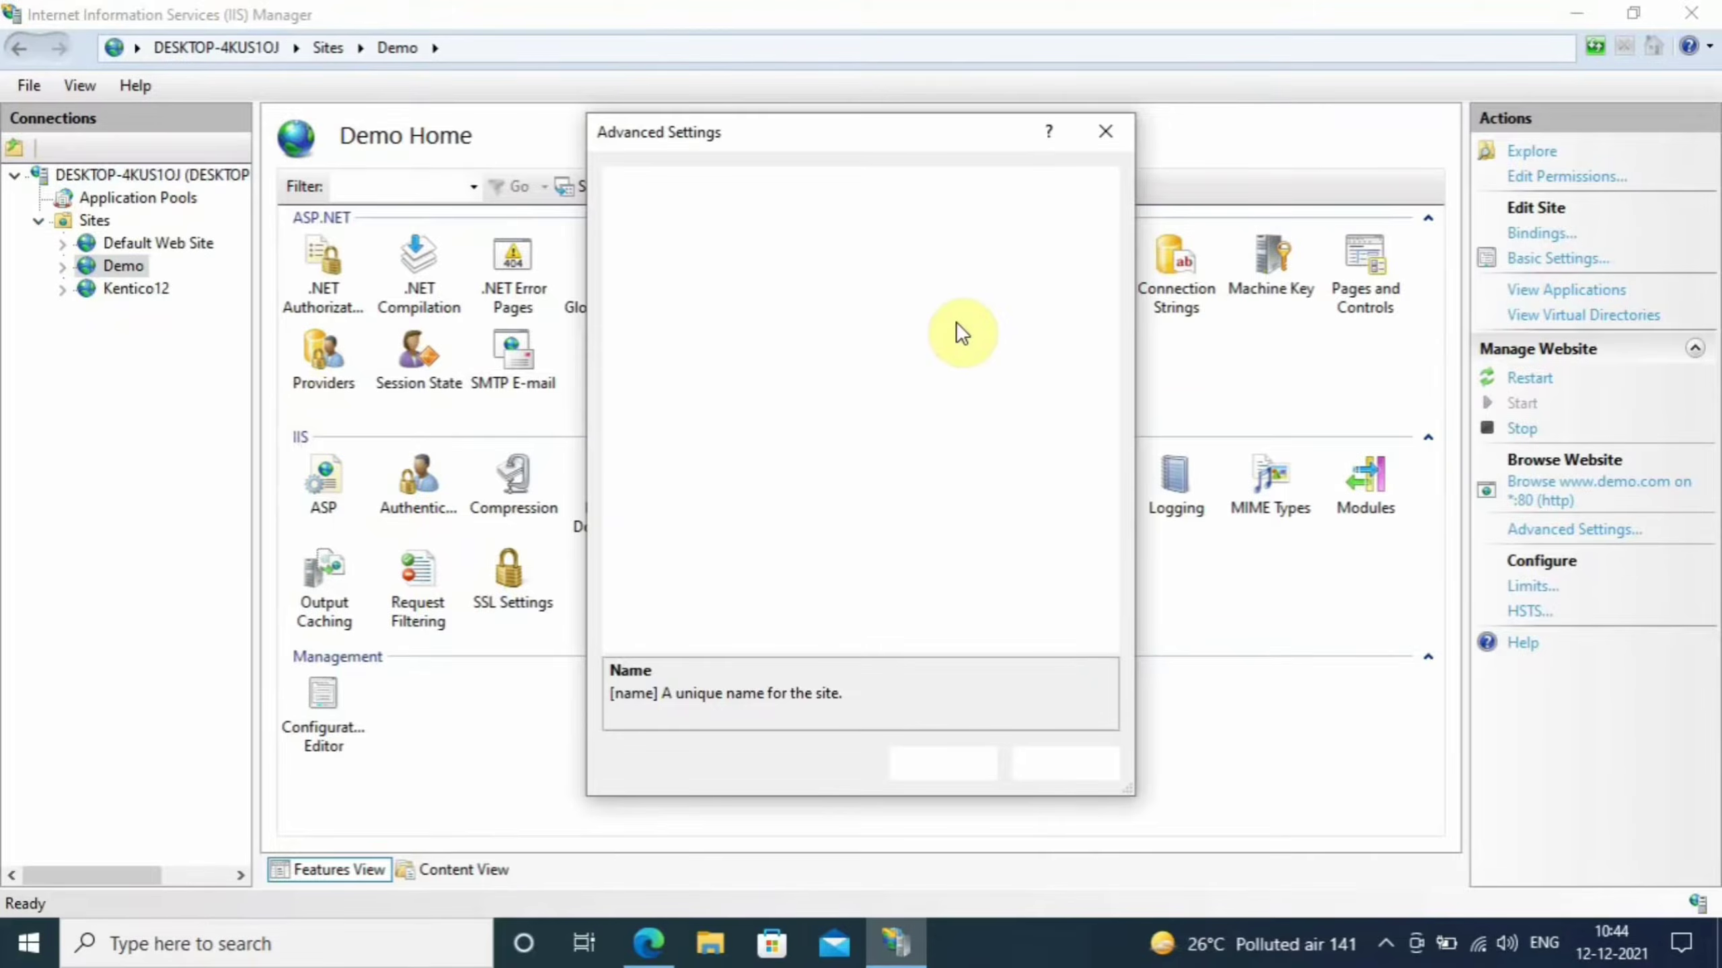
click(960, 296)
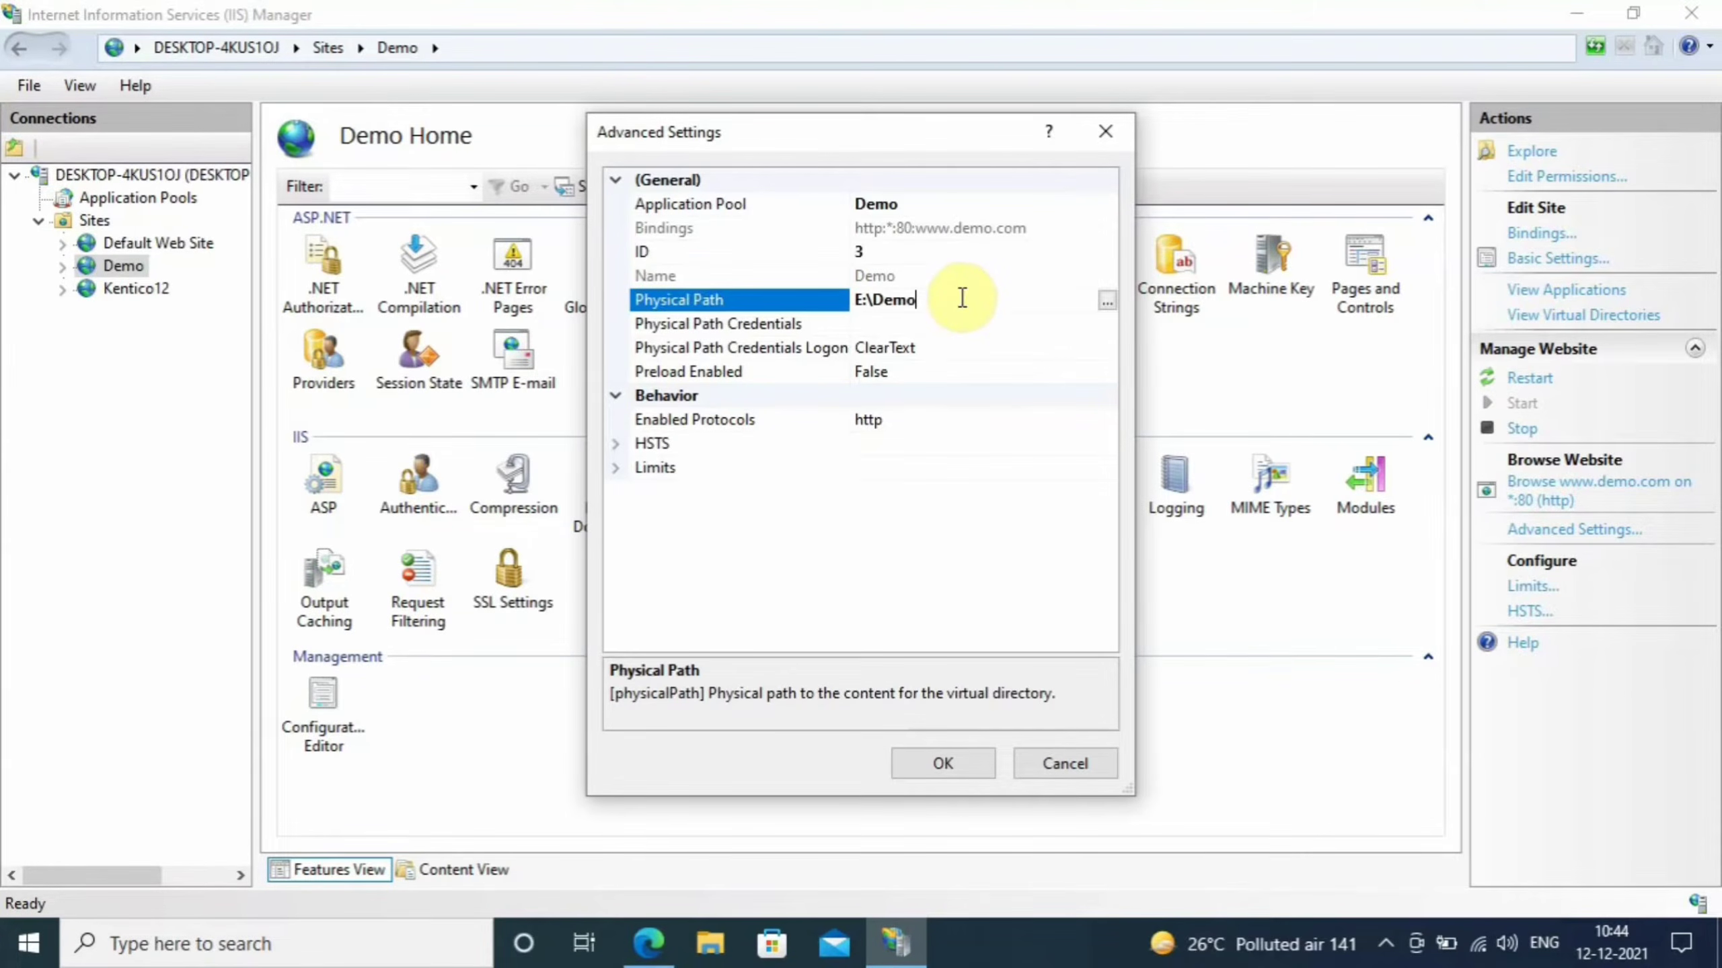
drag(953, 307, 840, 302)
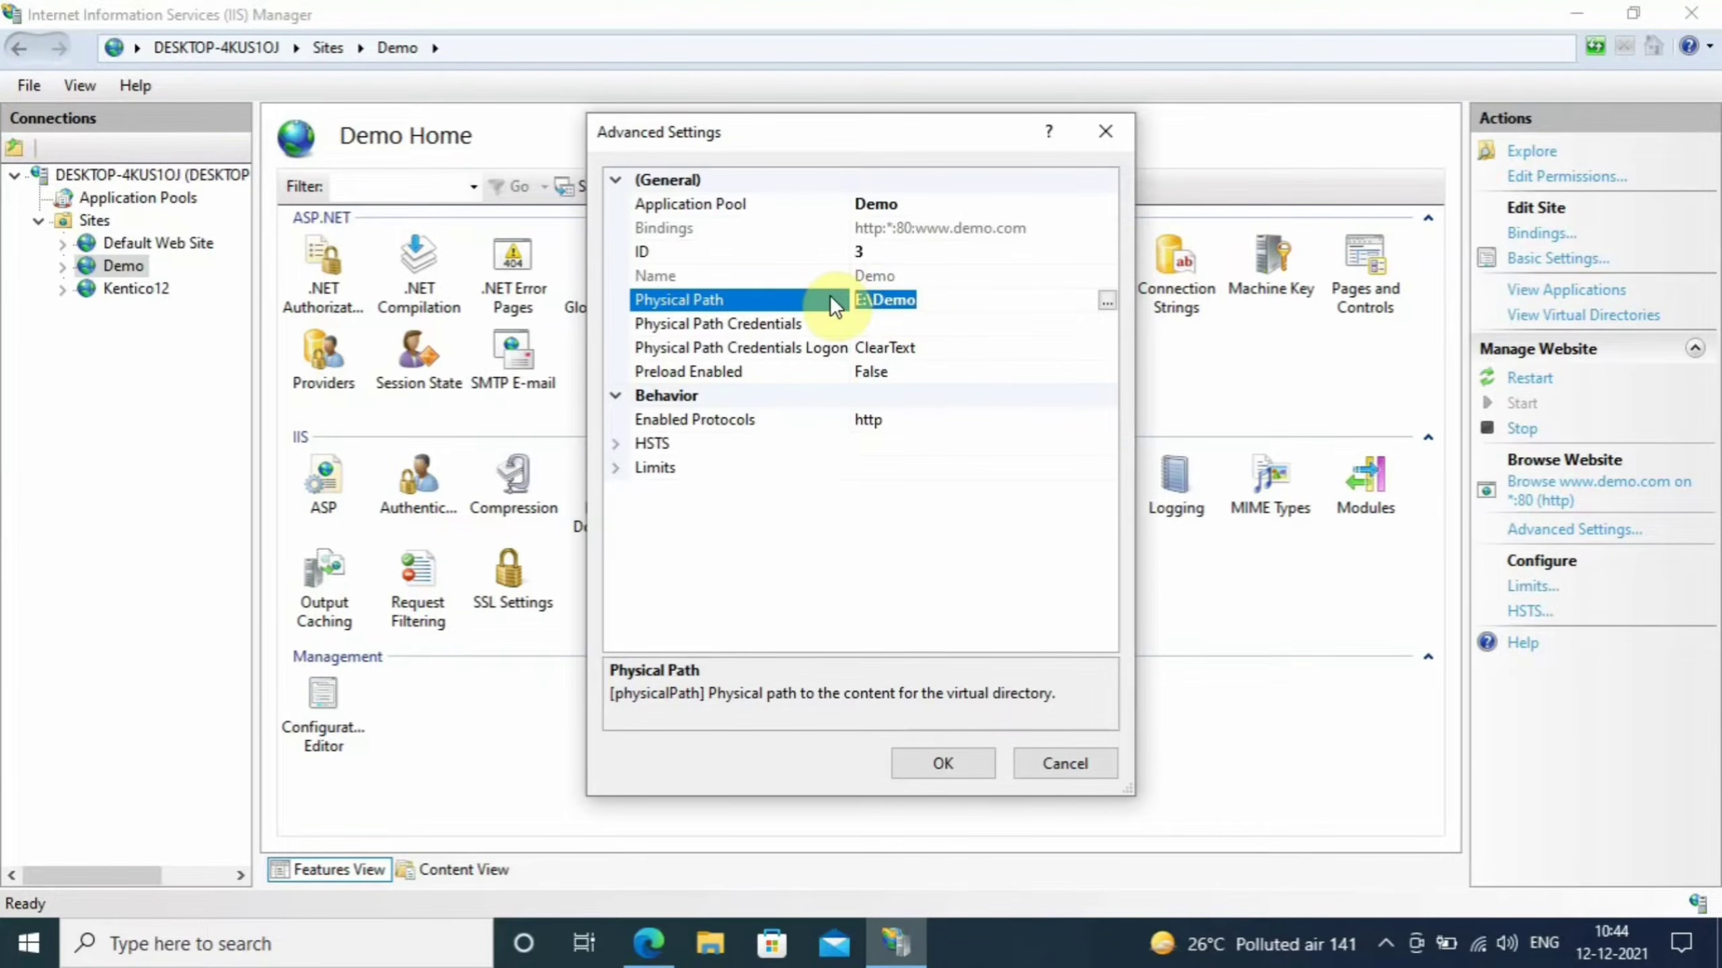
key(ctrl+v)
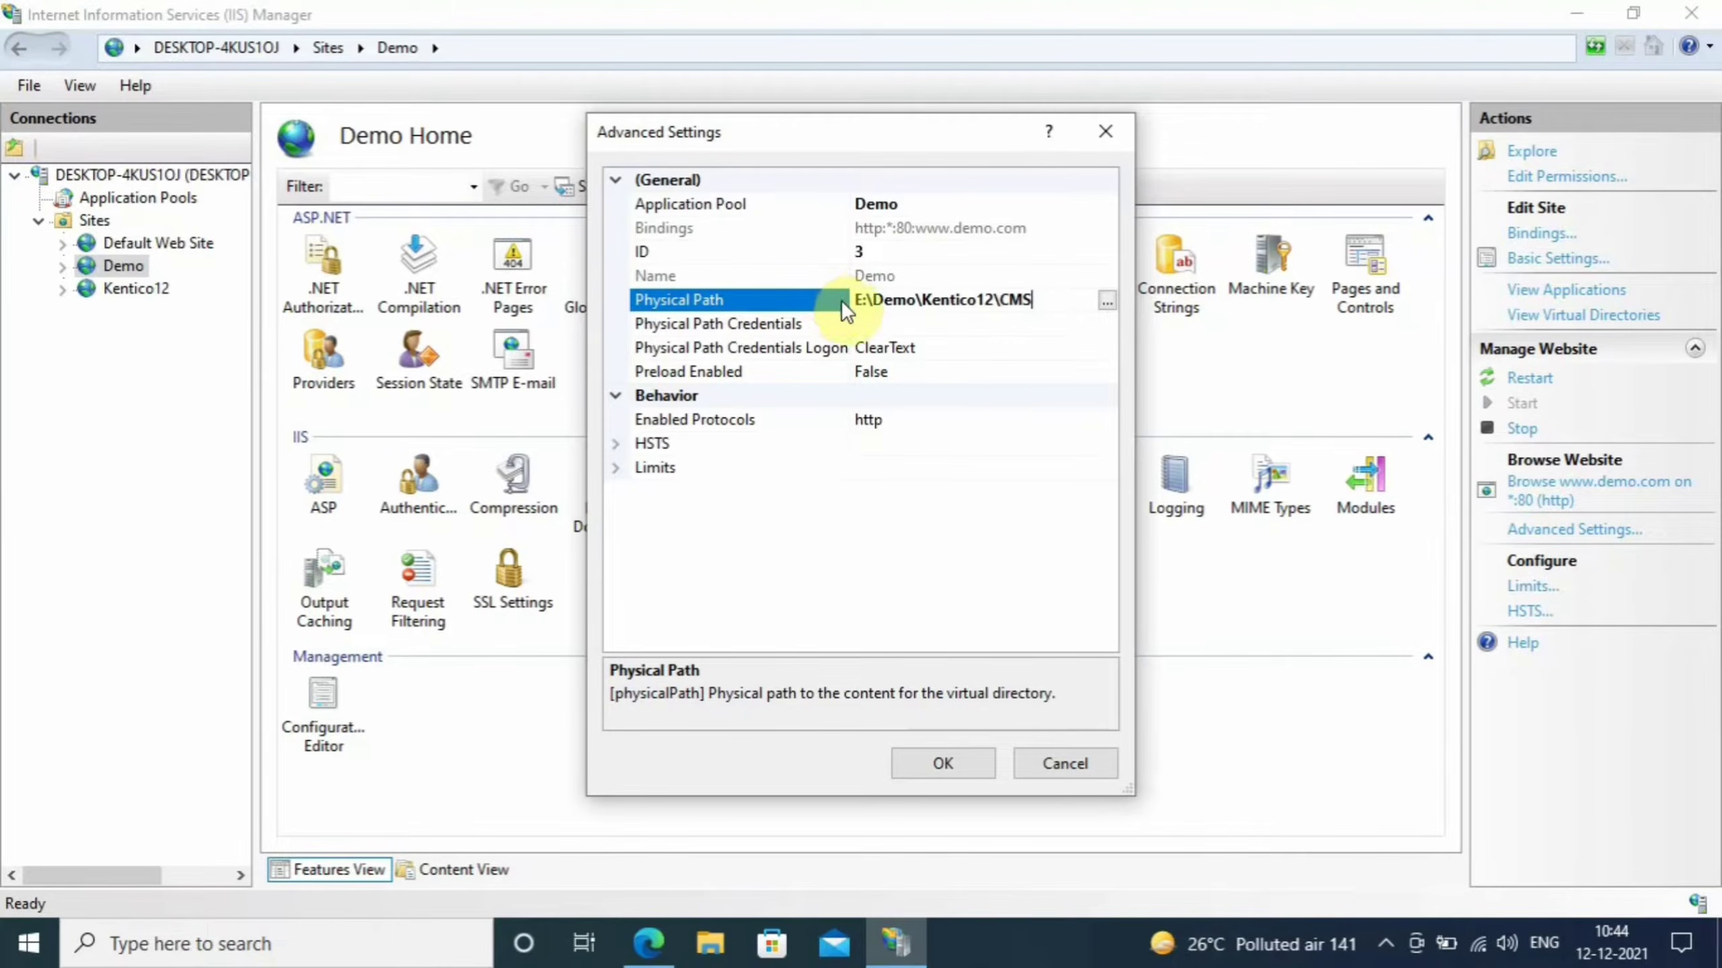
click(913, 763)
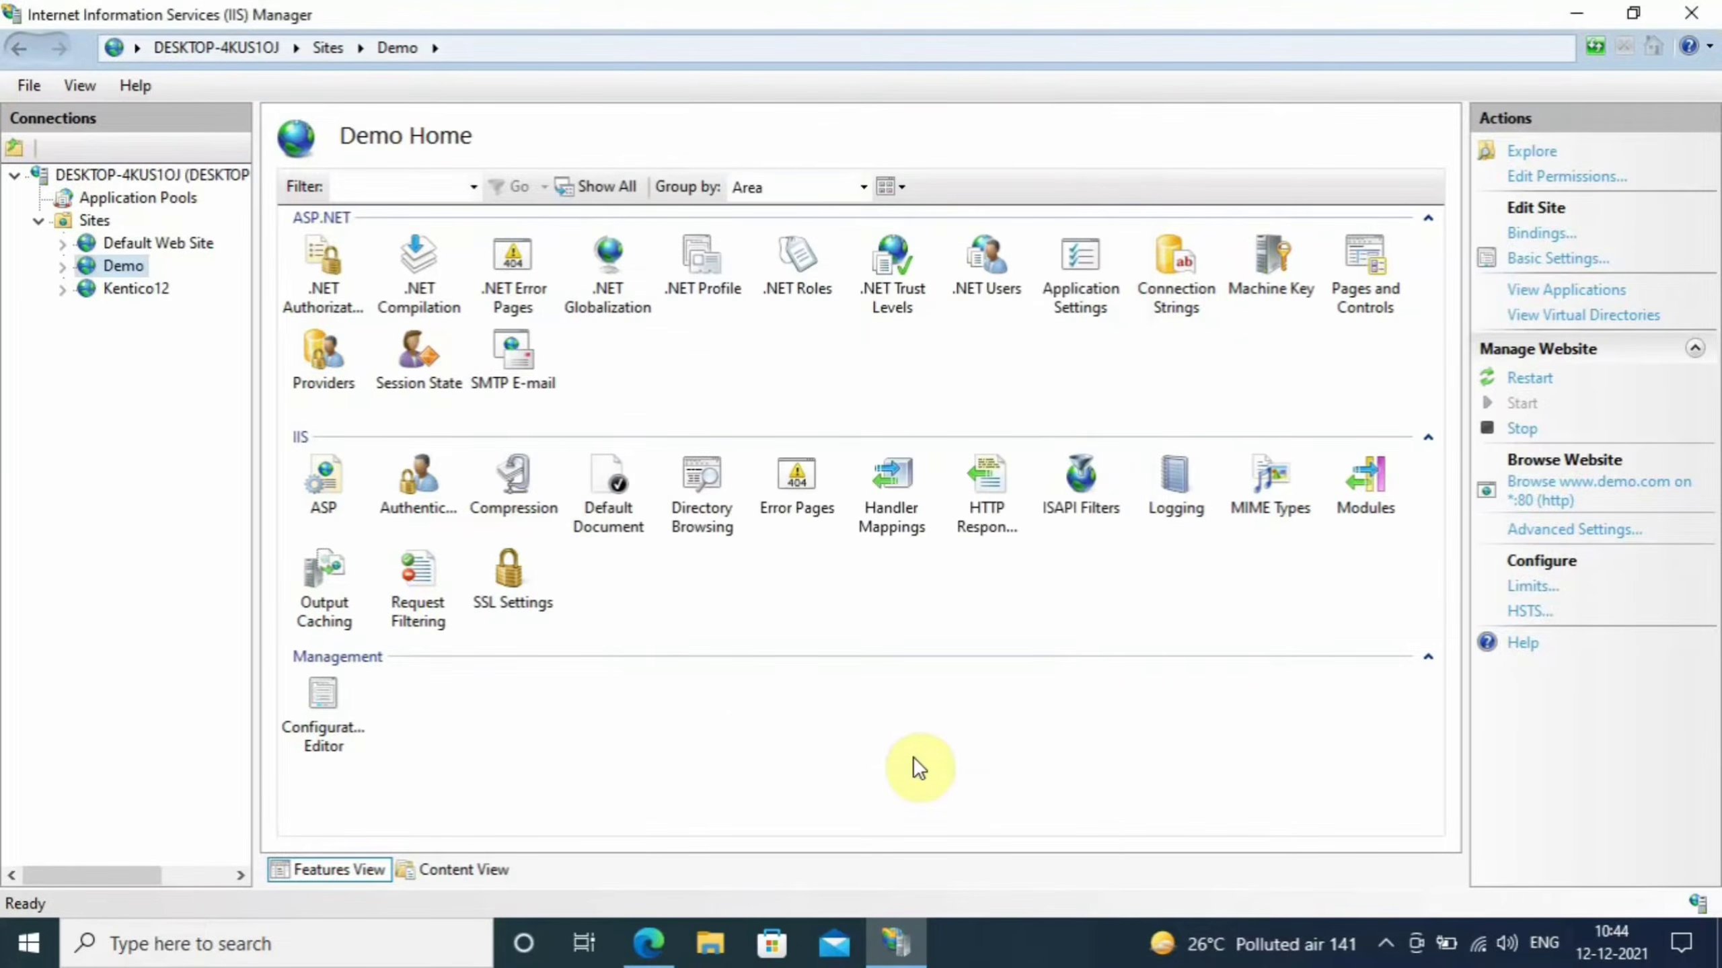
click(1529, 378)
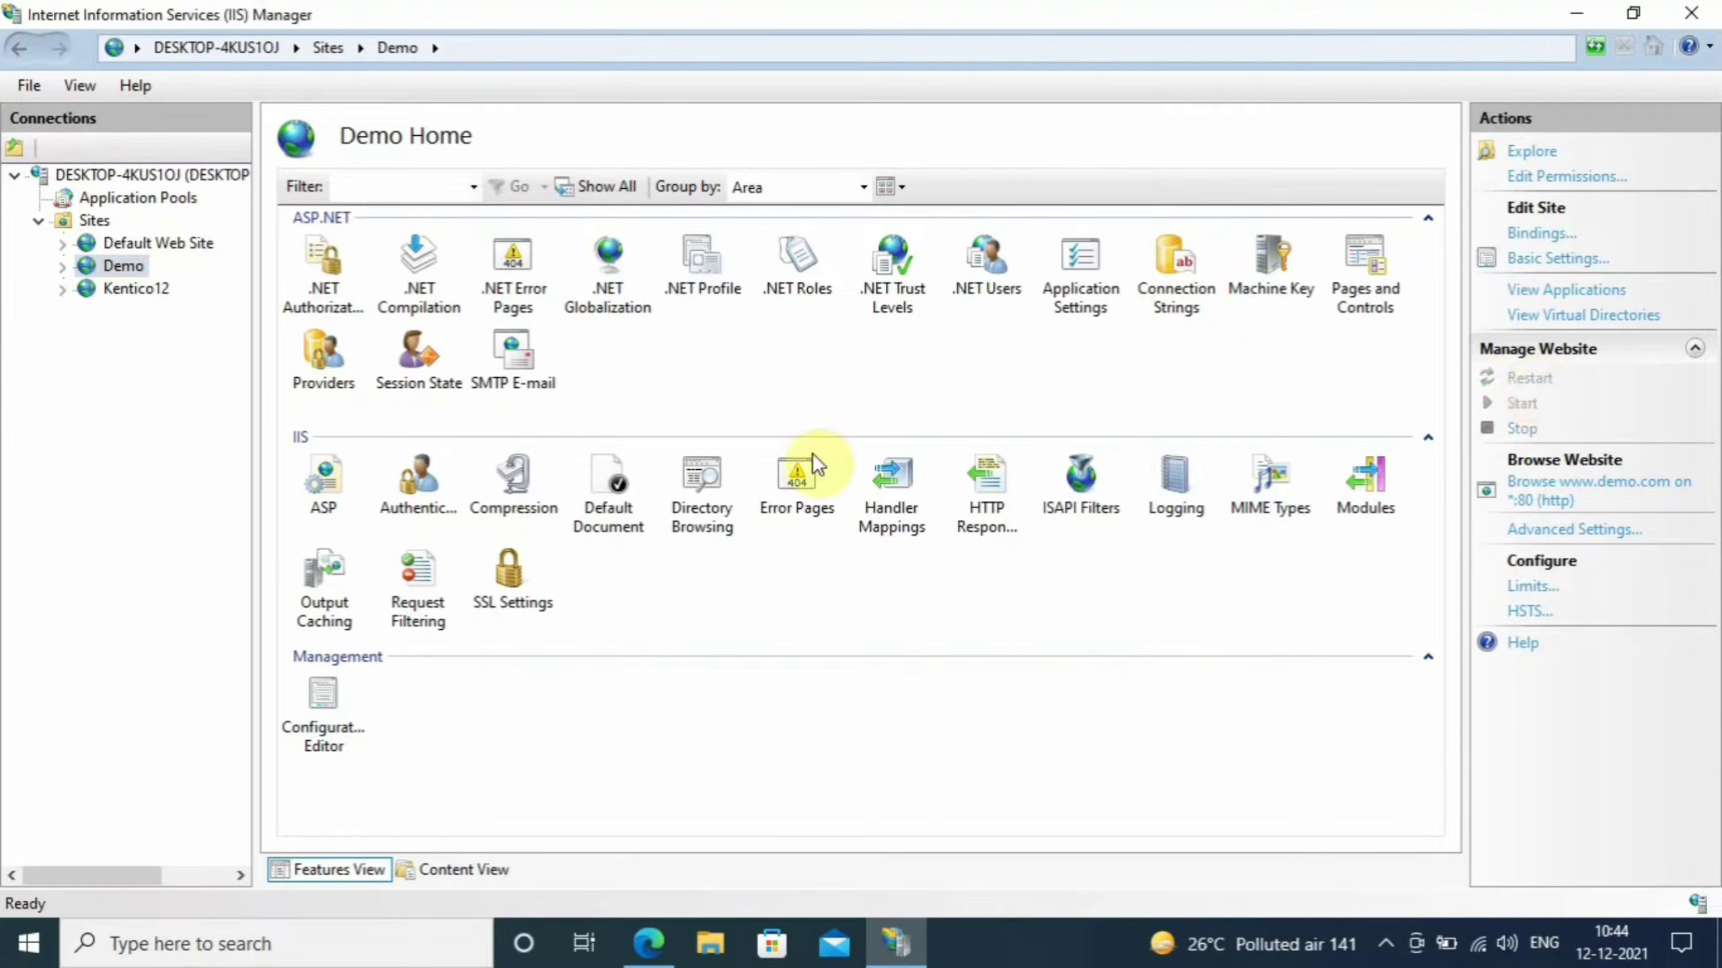
Enable directory browsing for the Demo website and return to its home page in IIS Manager.
double_click(704, 495)
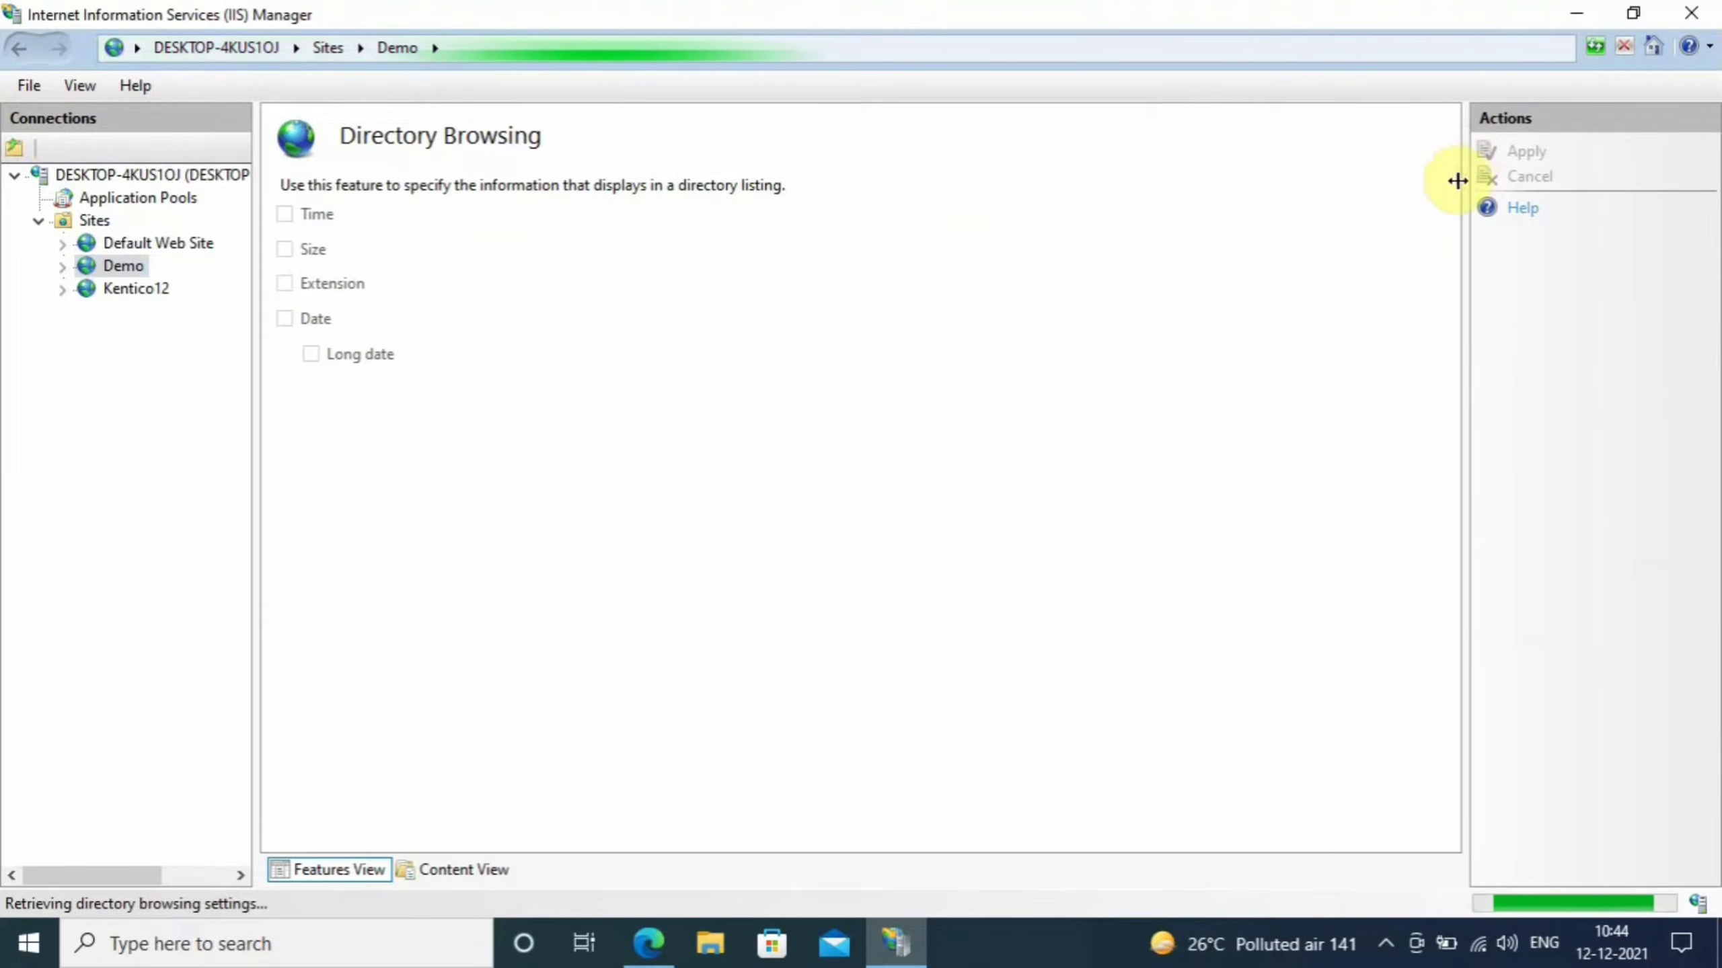
click(1515, 294)
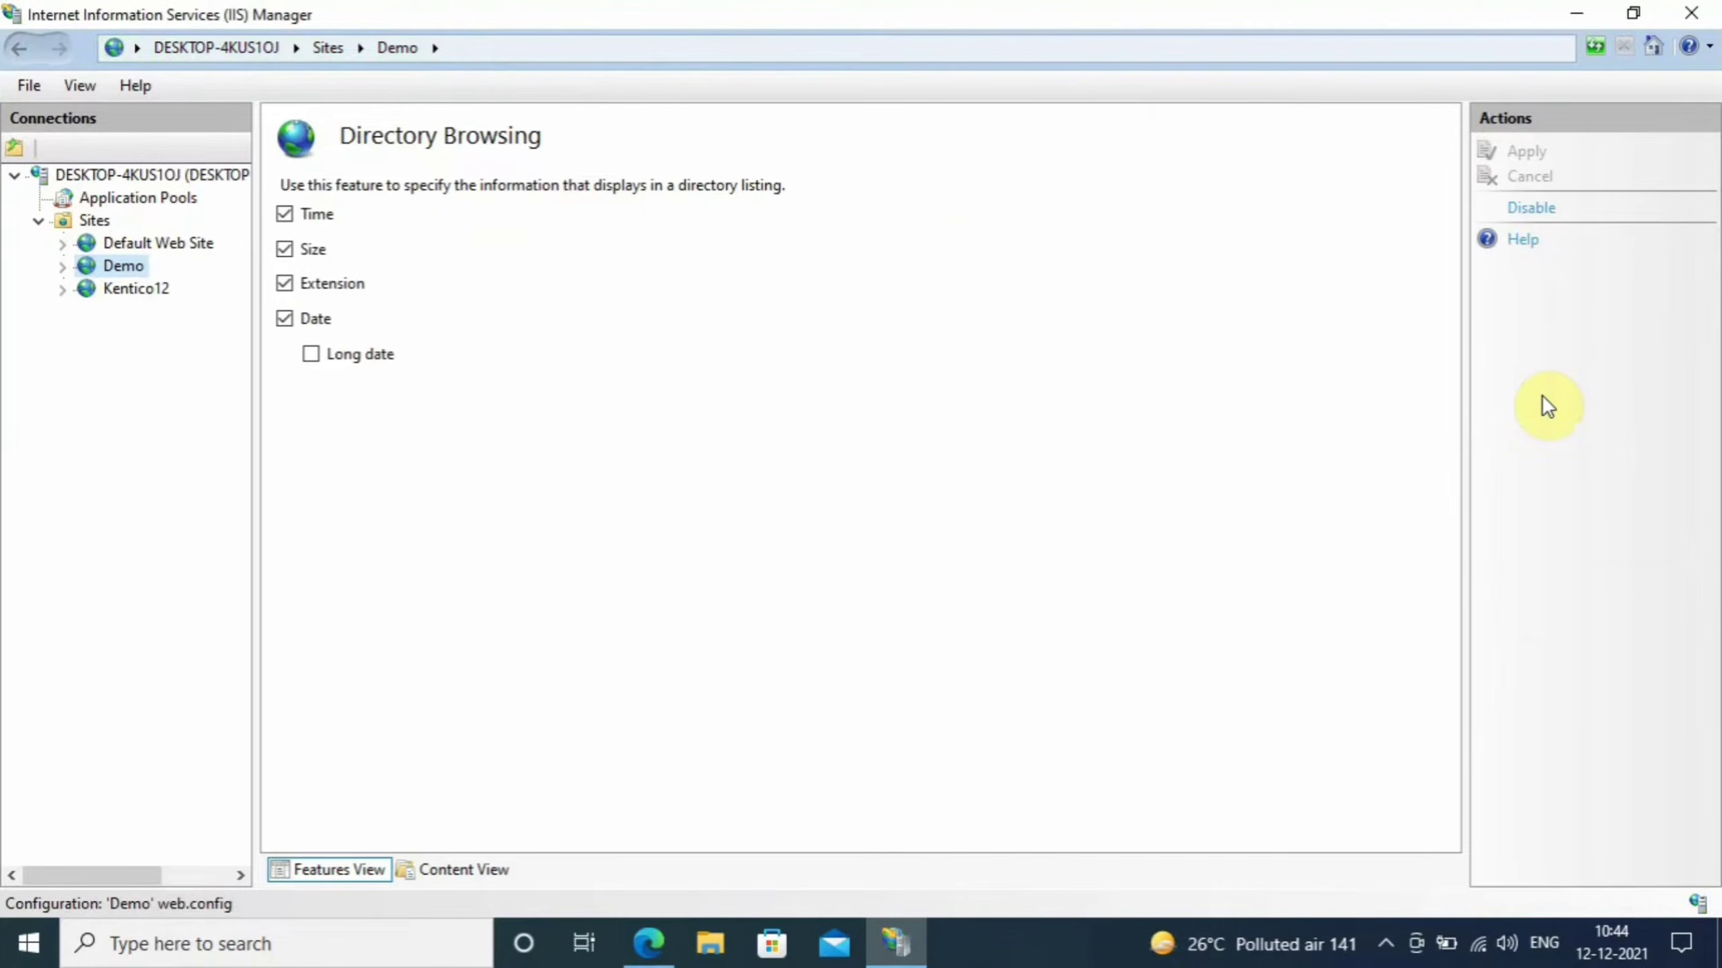
click(115, 266)
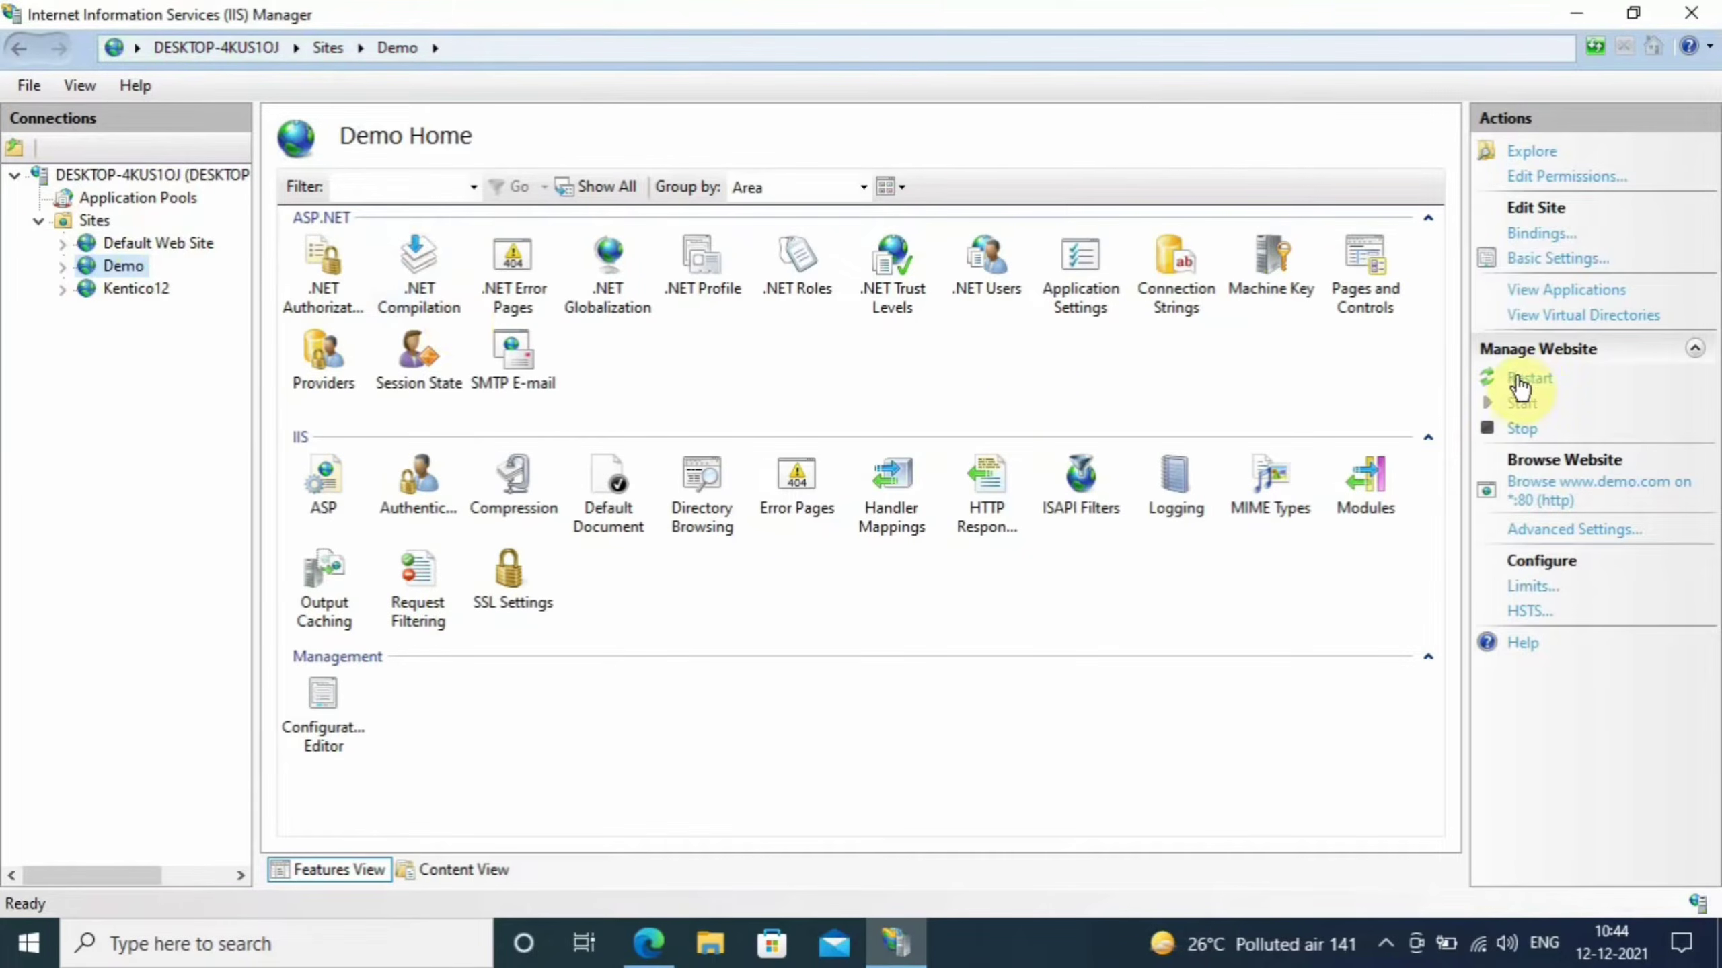
click(1546, 508)
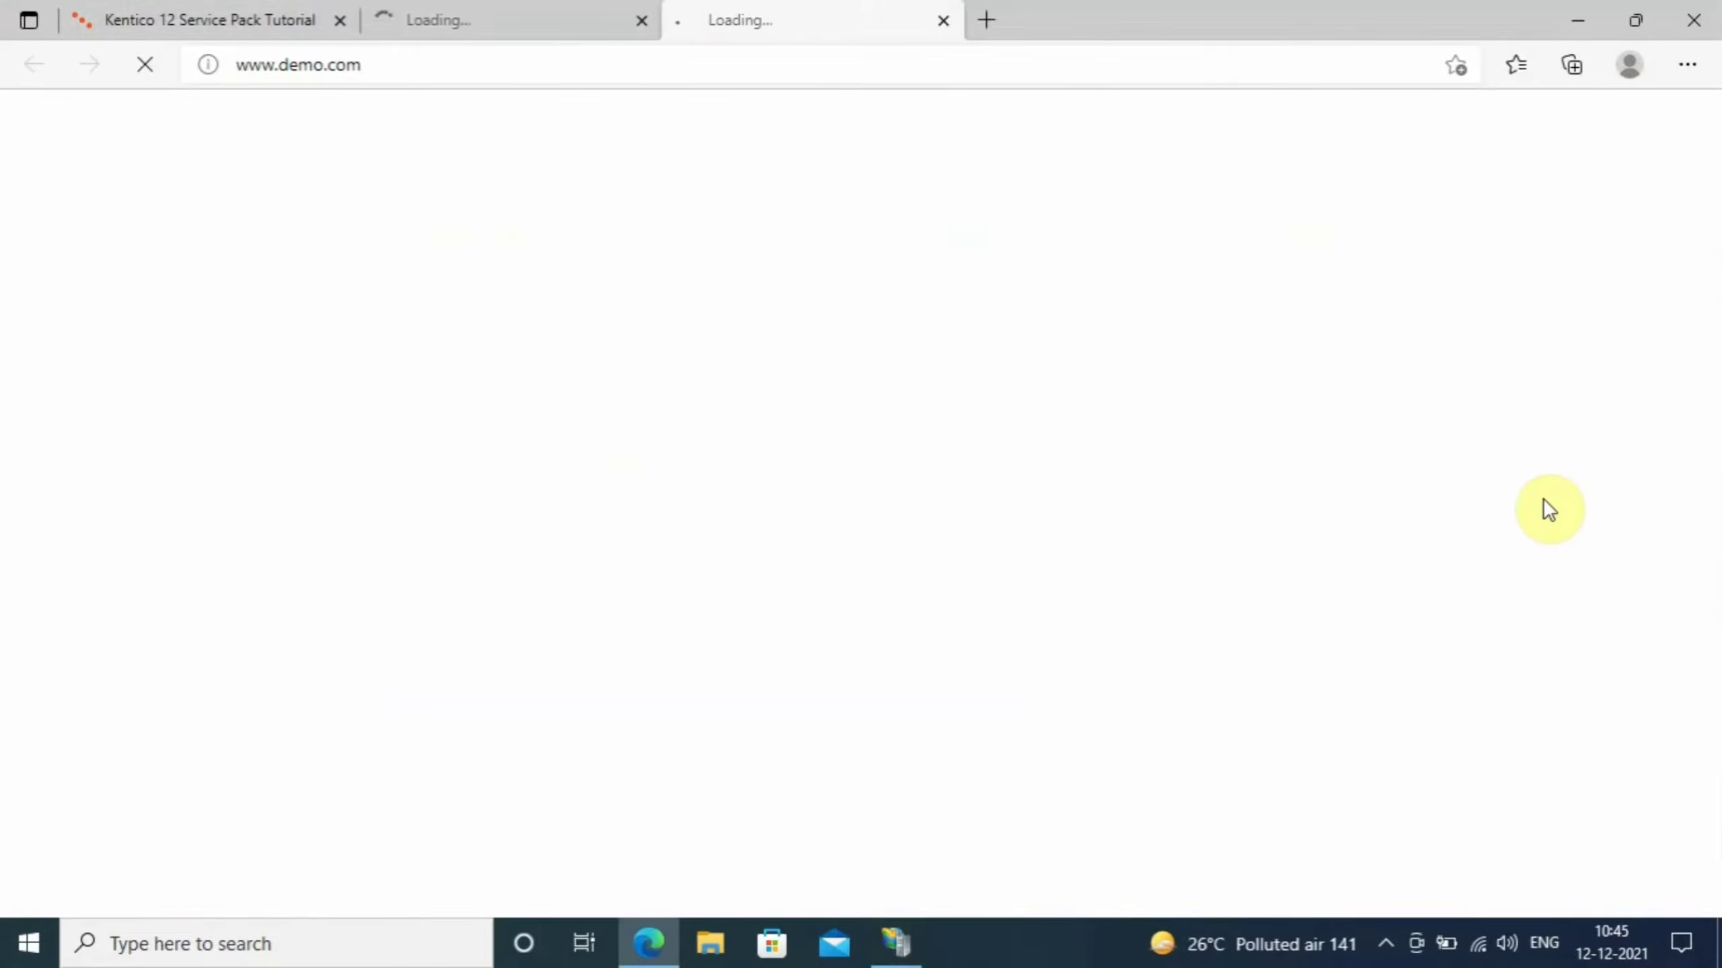
click(496, 12)
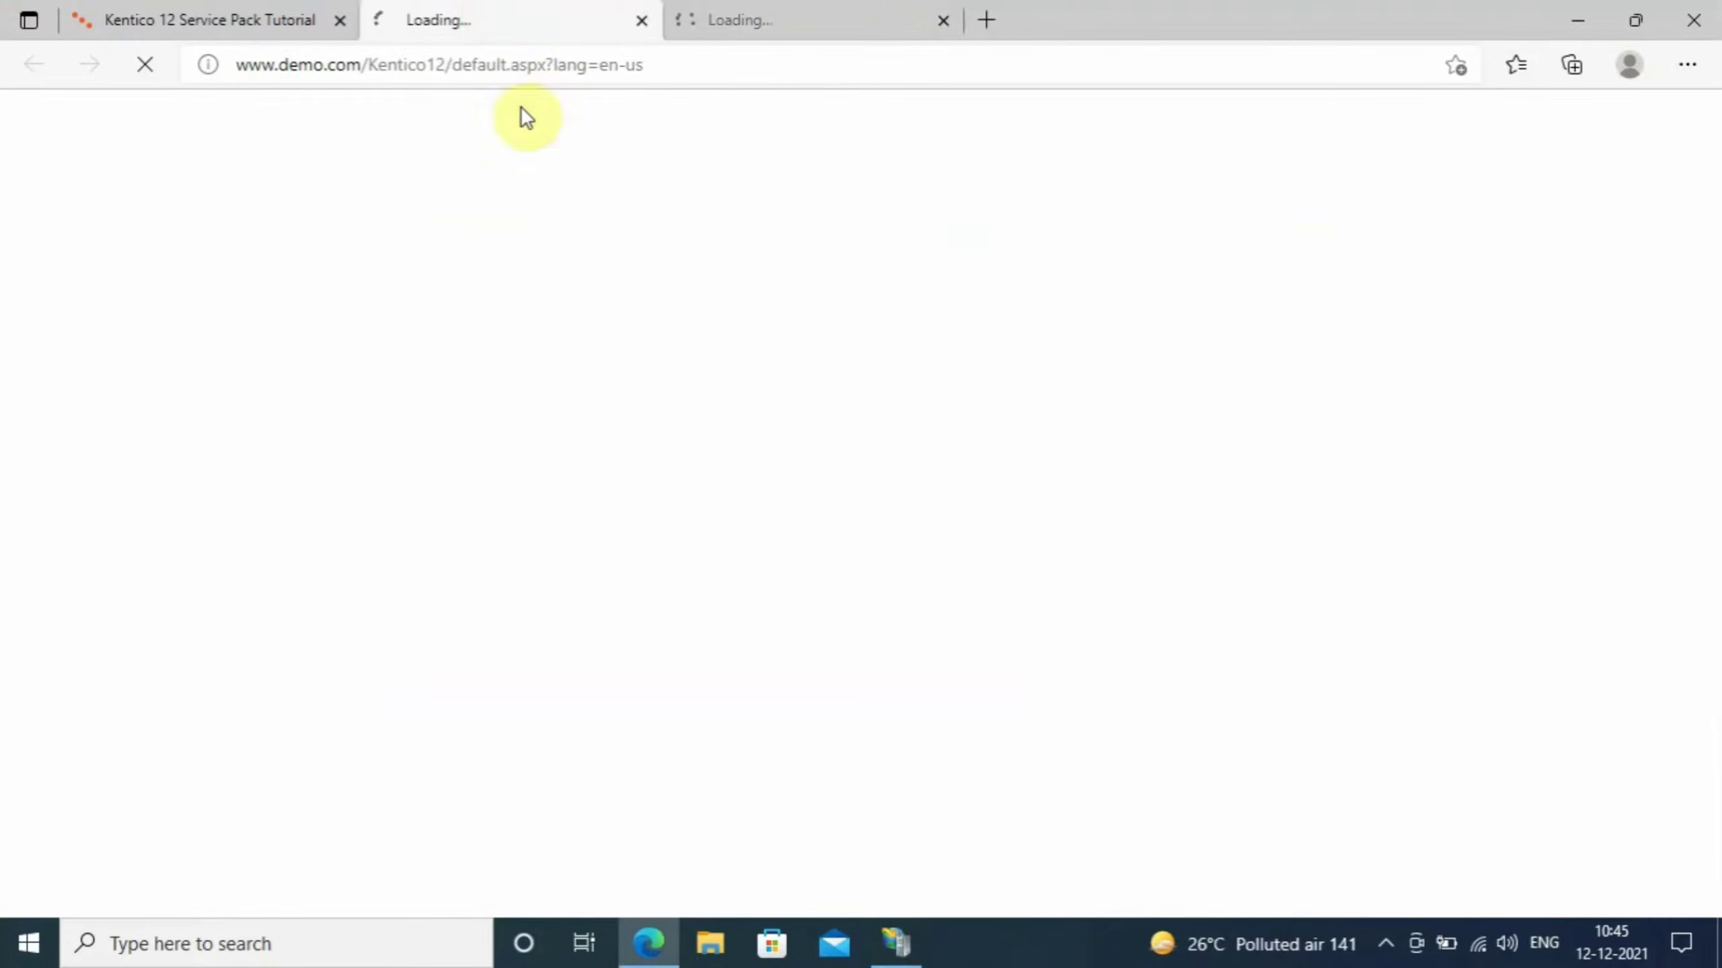
click(779, 12)
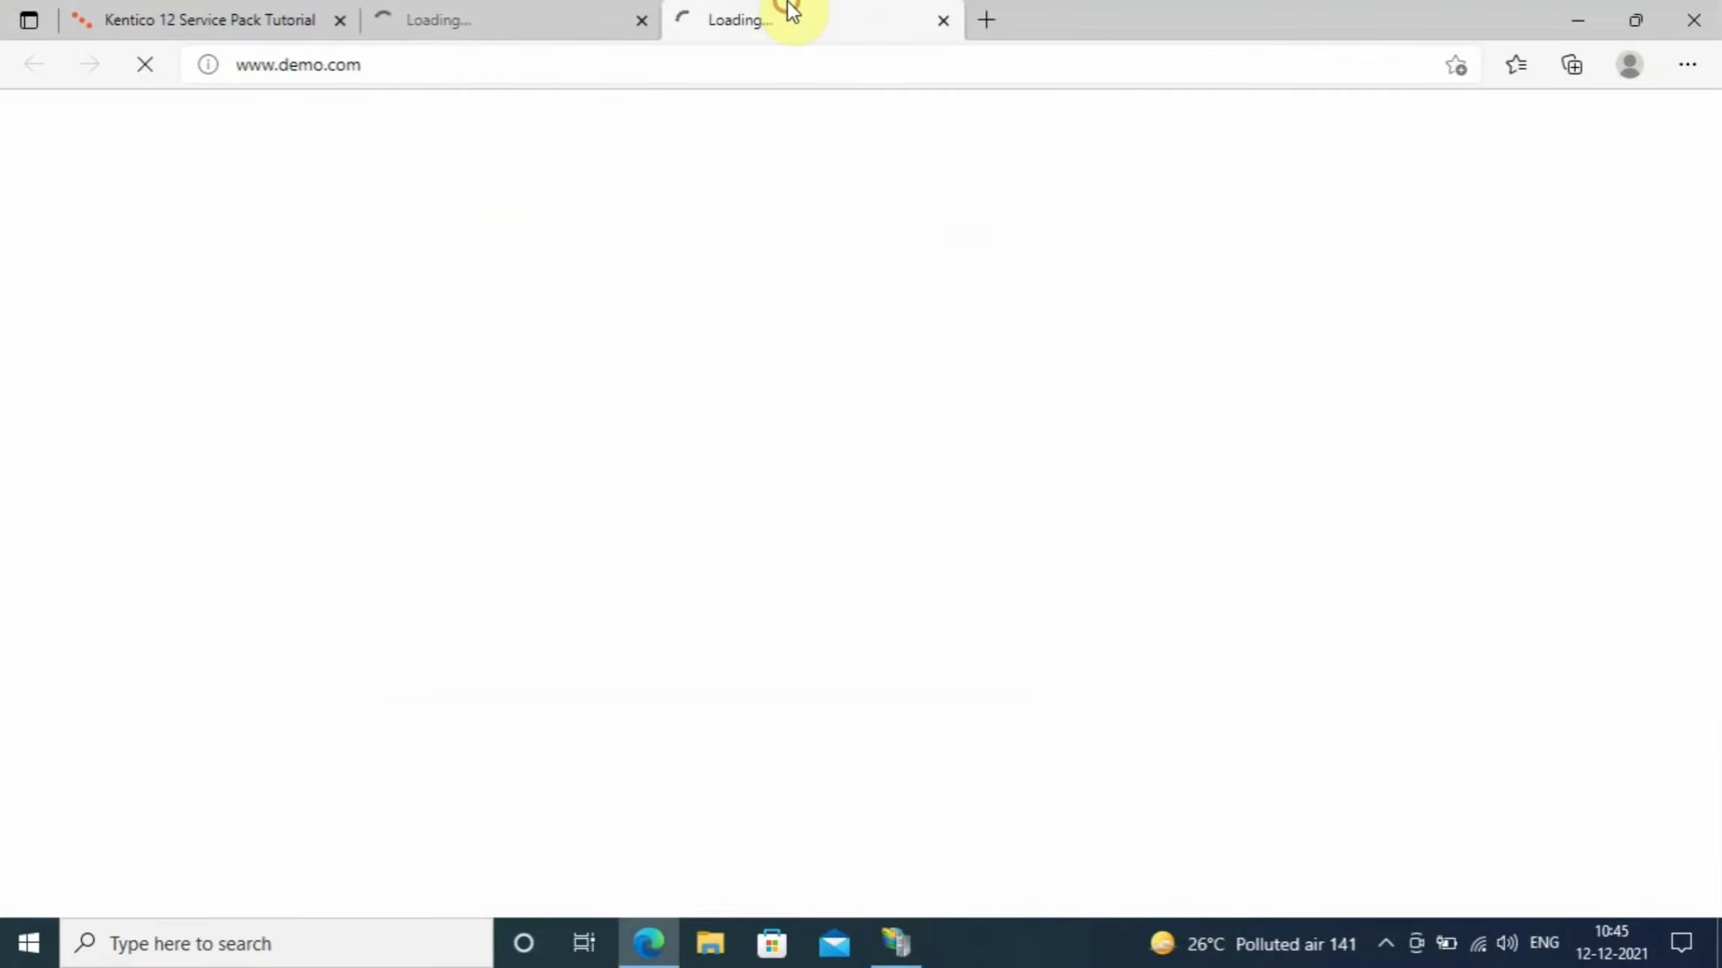
click(452, 3)
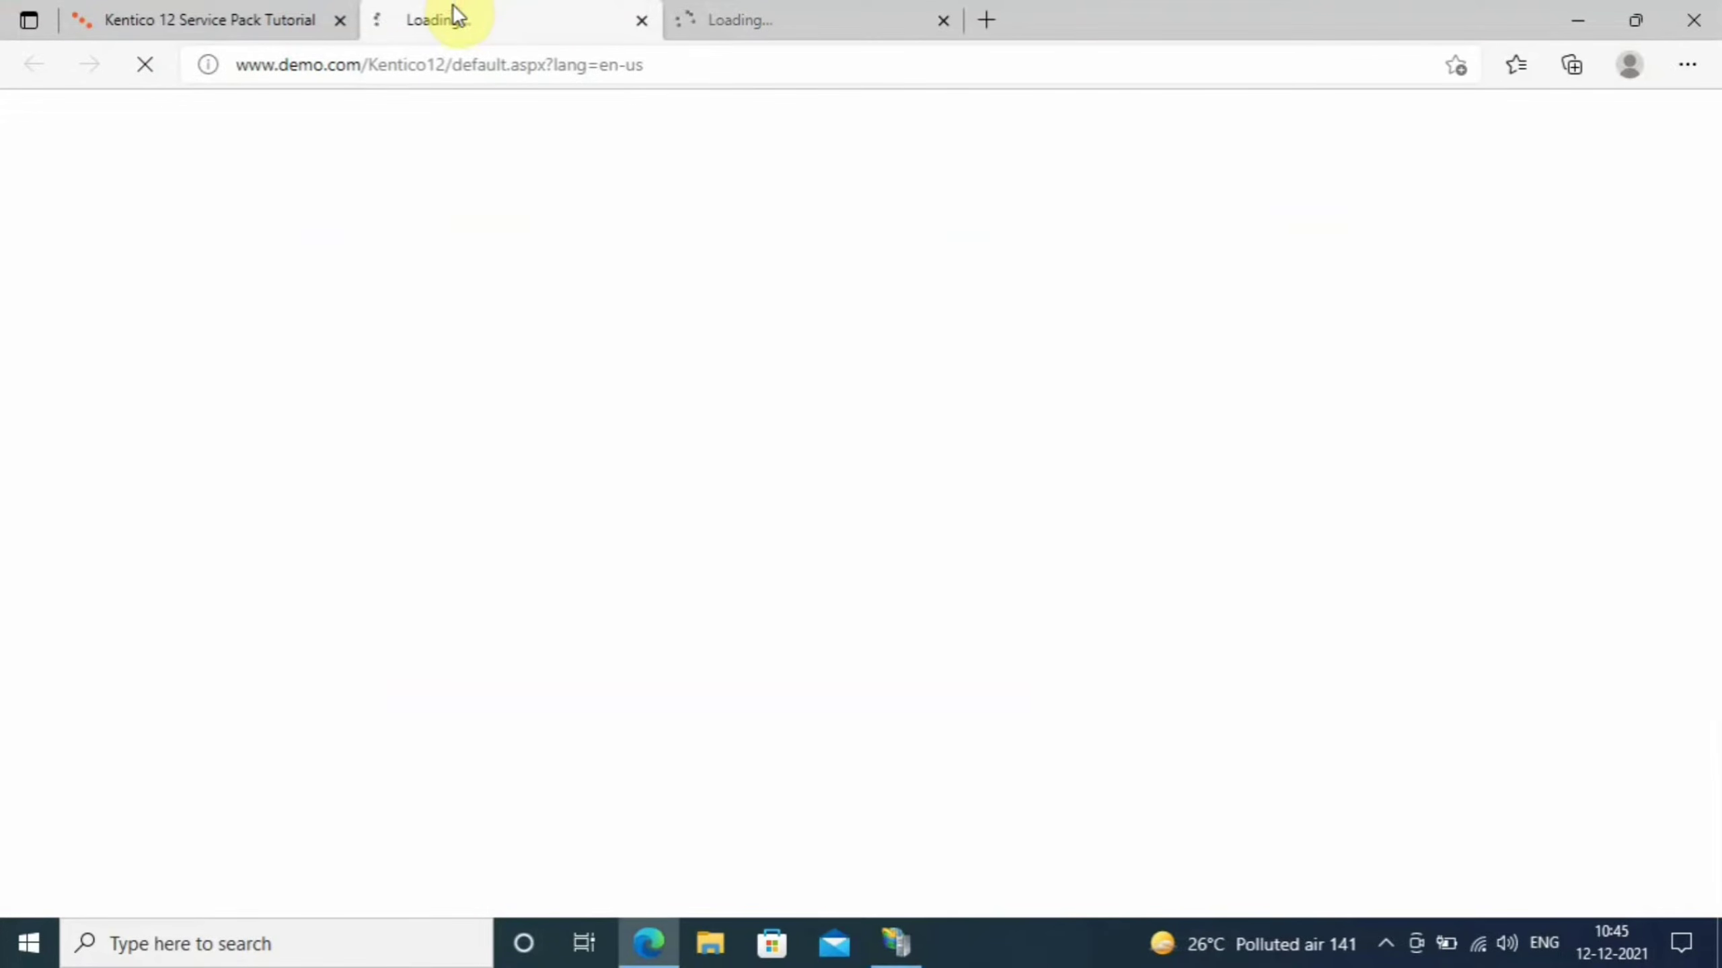
click(823, 2)
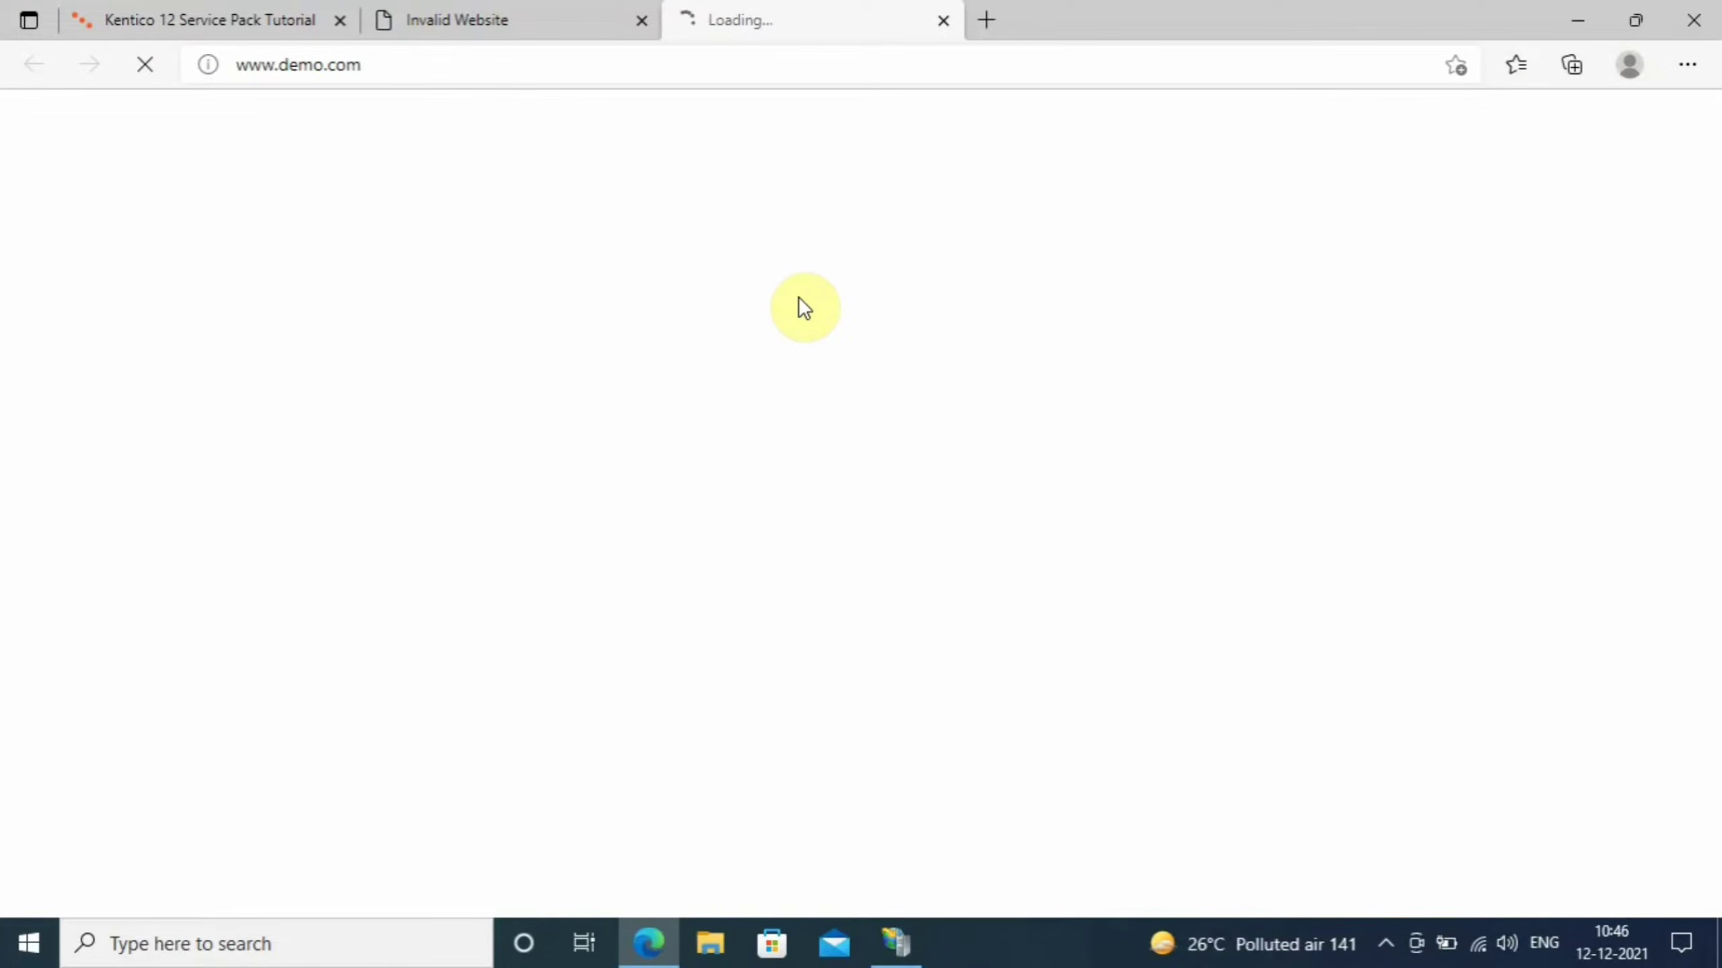
Try to open the Sites administration from the Kentico12 page's invalid website notice, and close that browser tab.
click(491, 13)
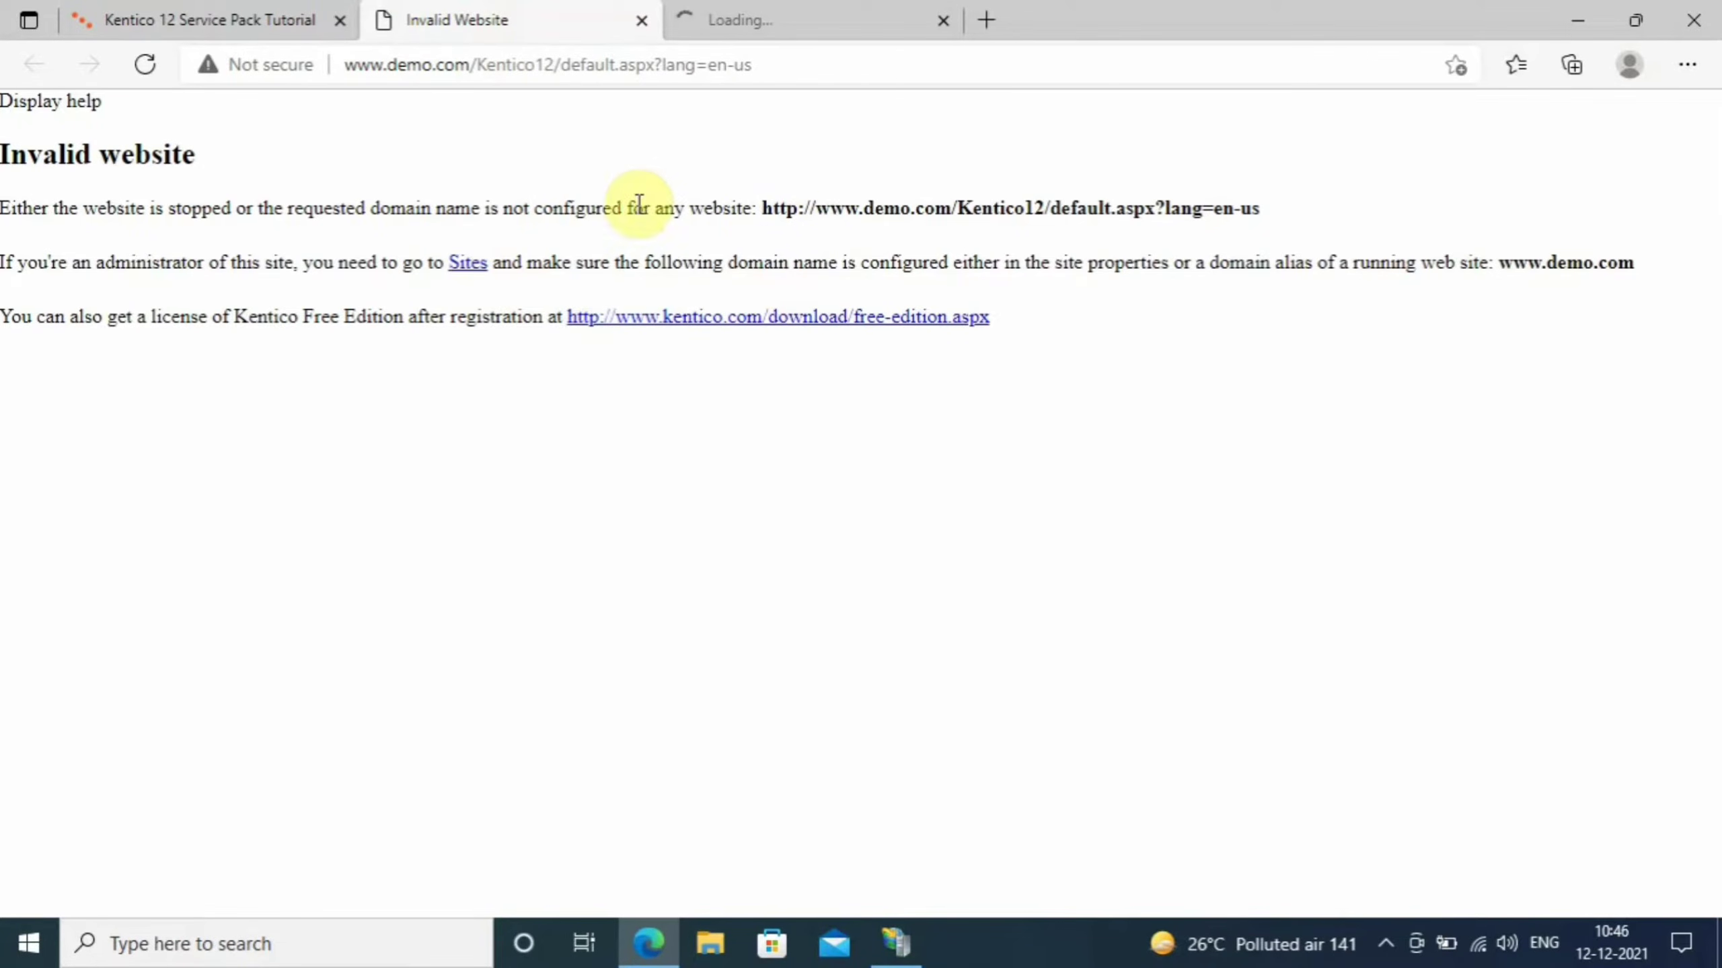
click(466, 271)
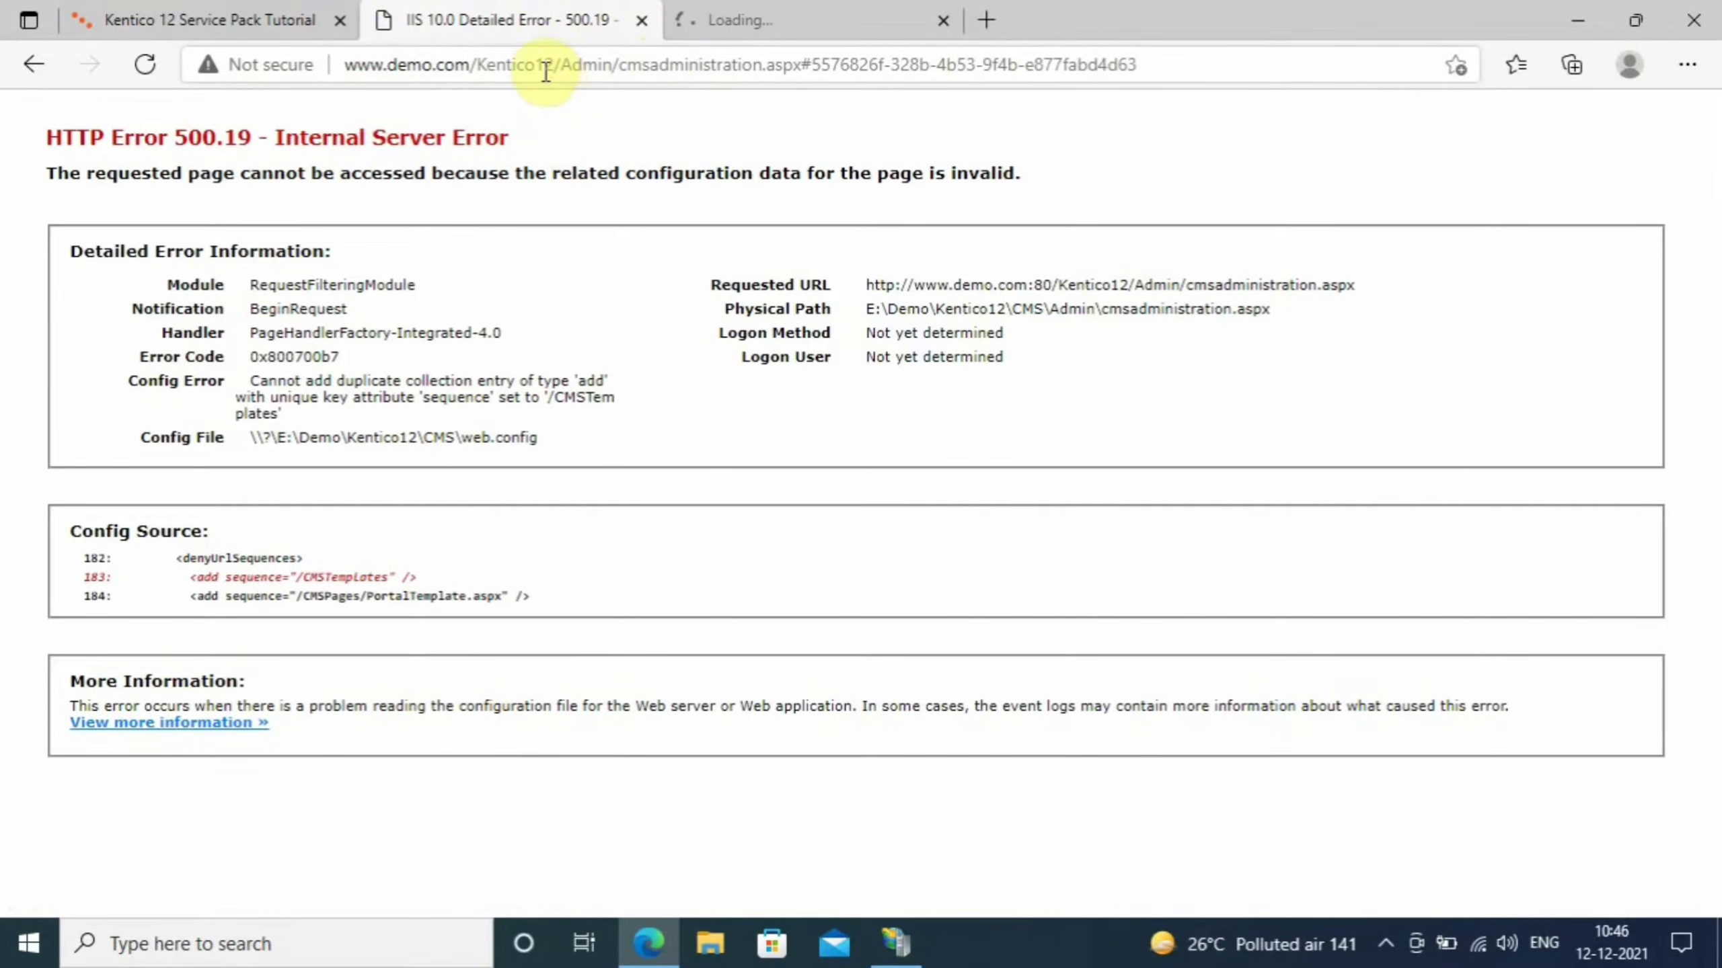
click(641, 20)
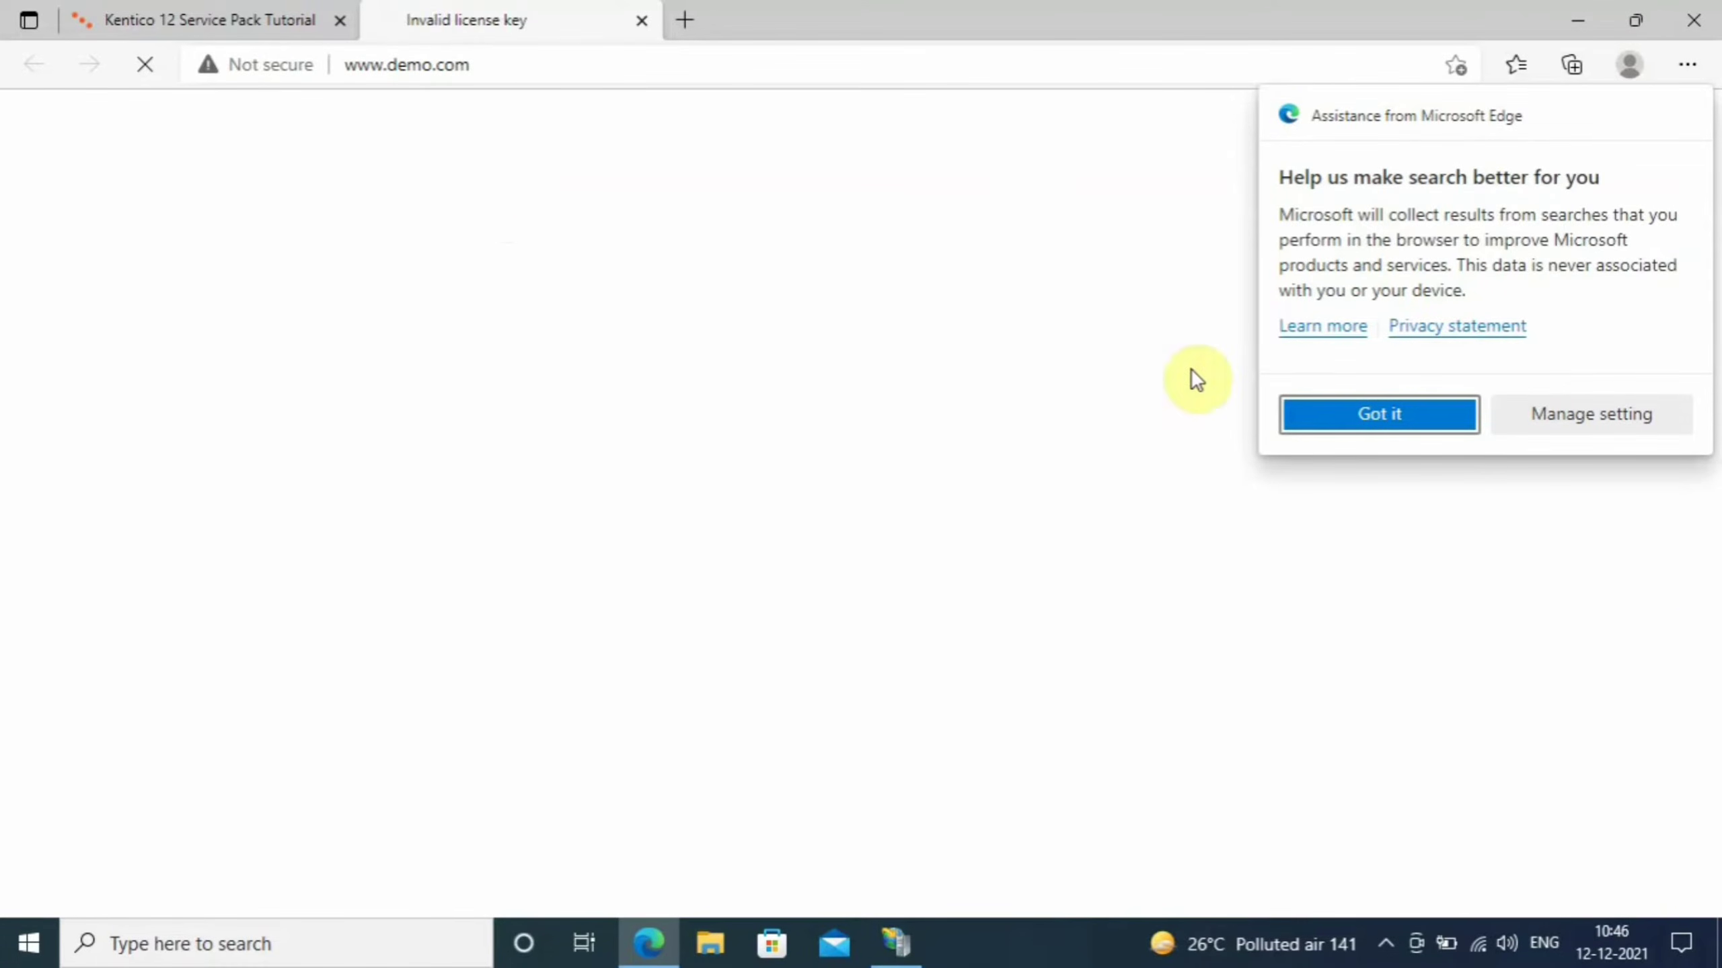
Dismiss the browser's search notice, open Licenses from the invalid license key page, and sign in as administrator with a blank password.
click(1417, 422)
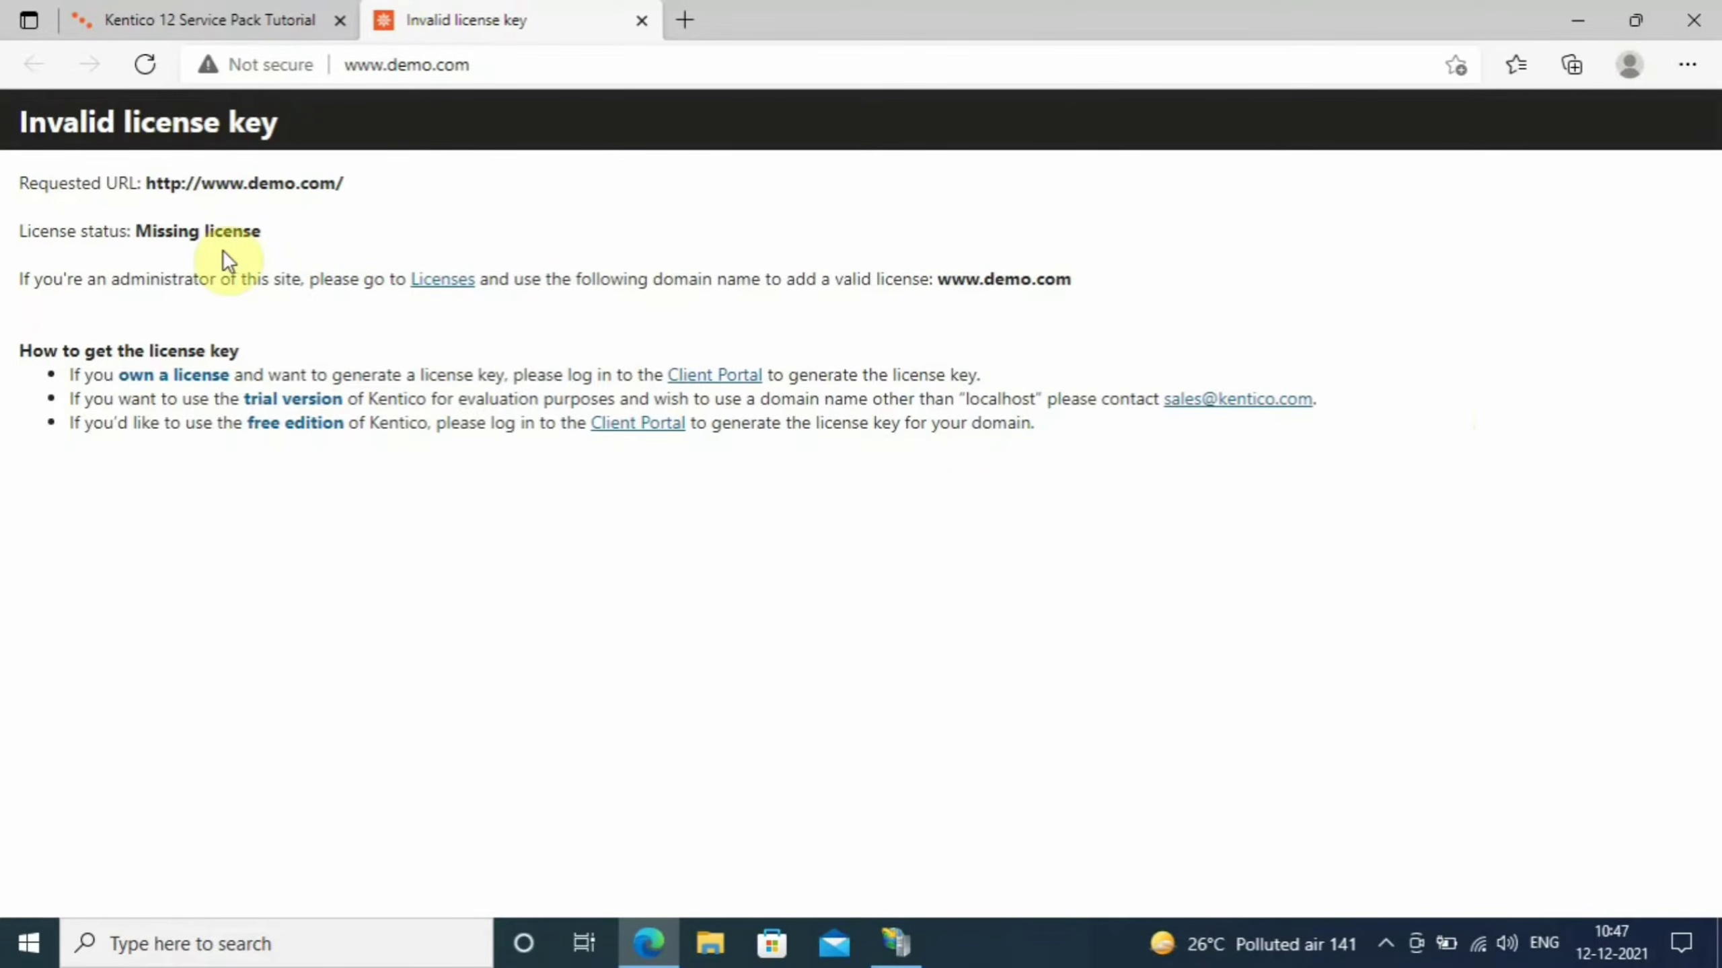
click(441, 294)
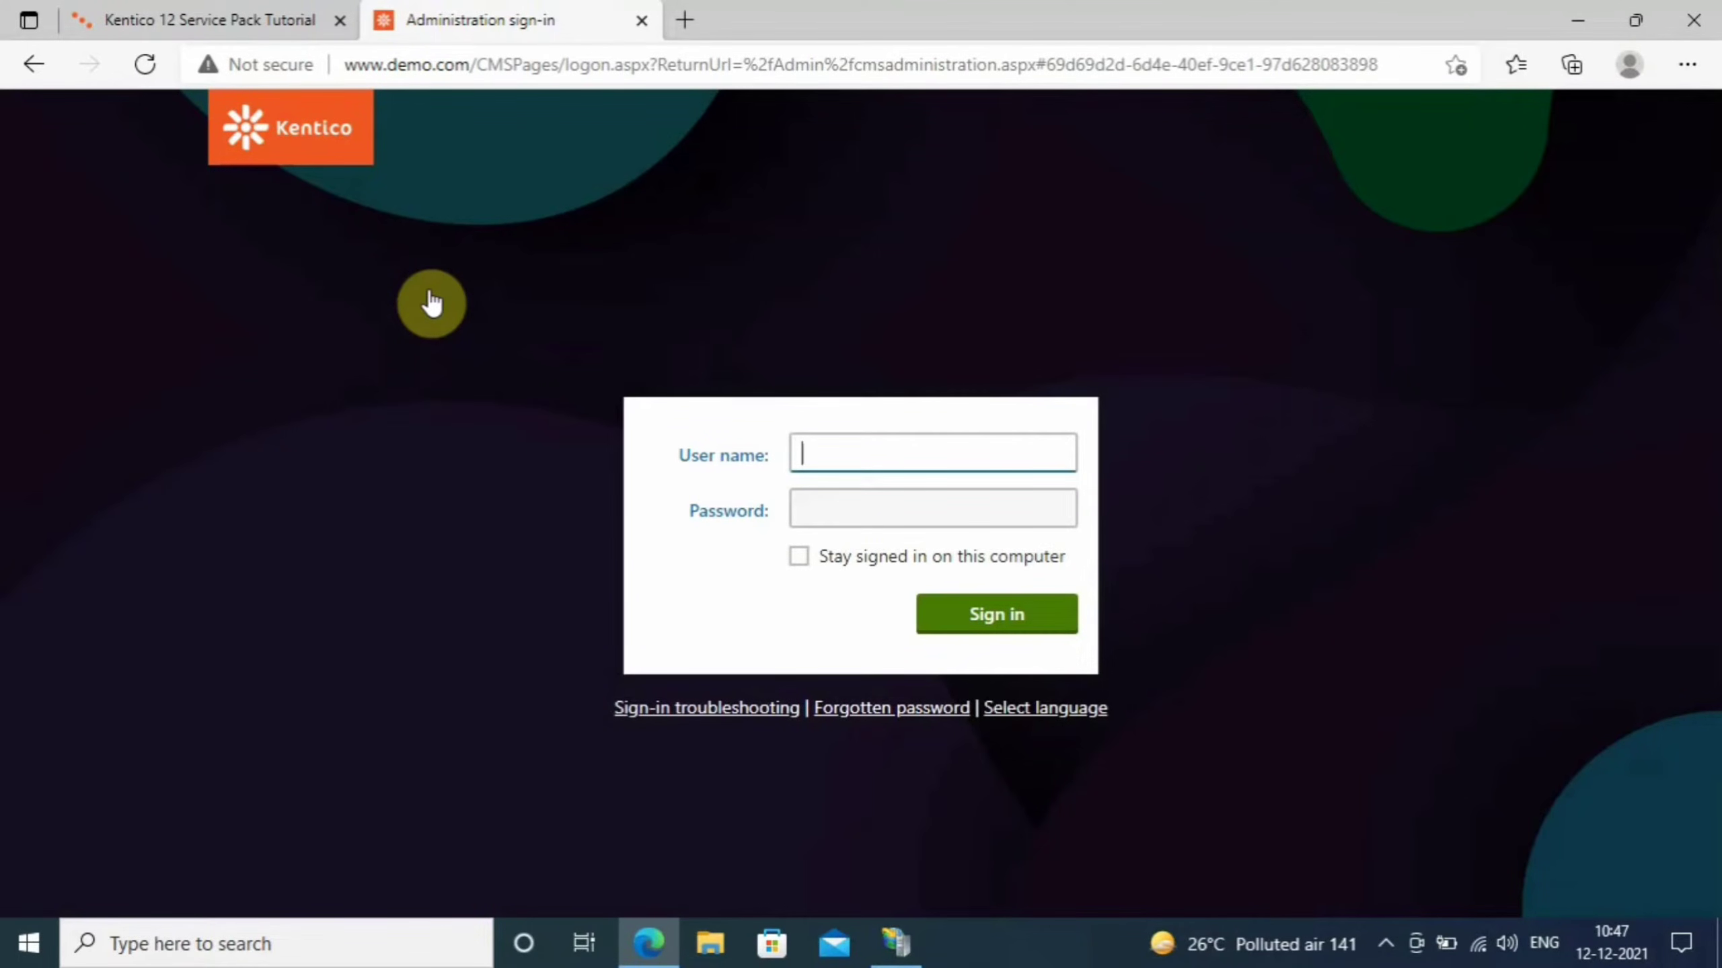
text(administrator)
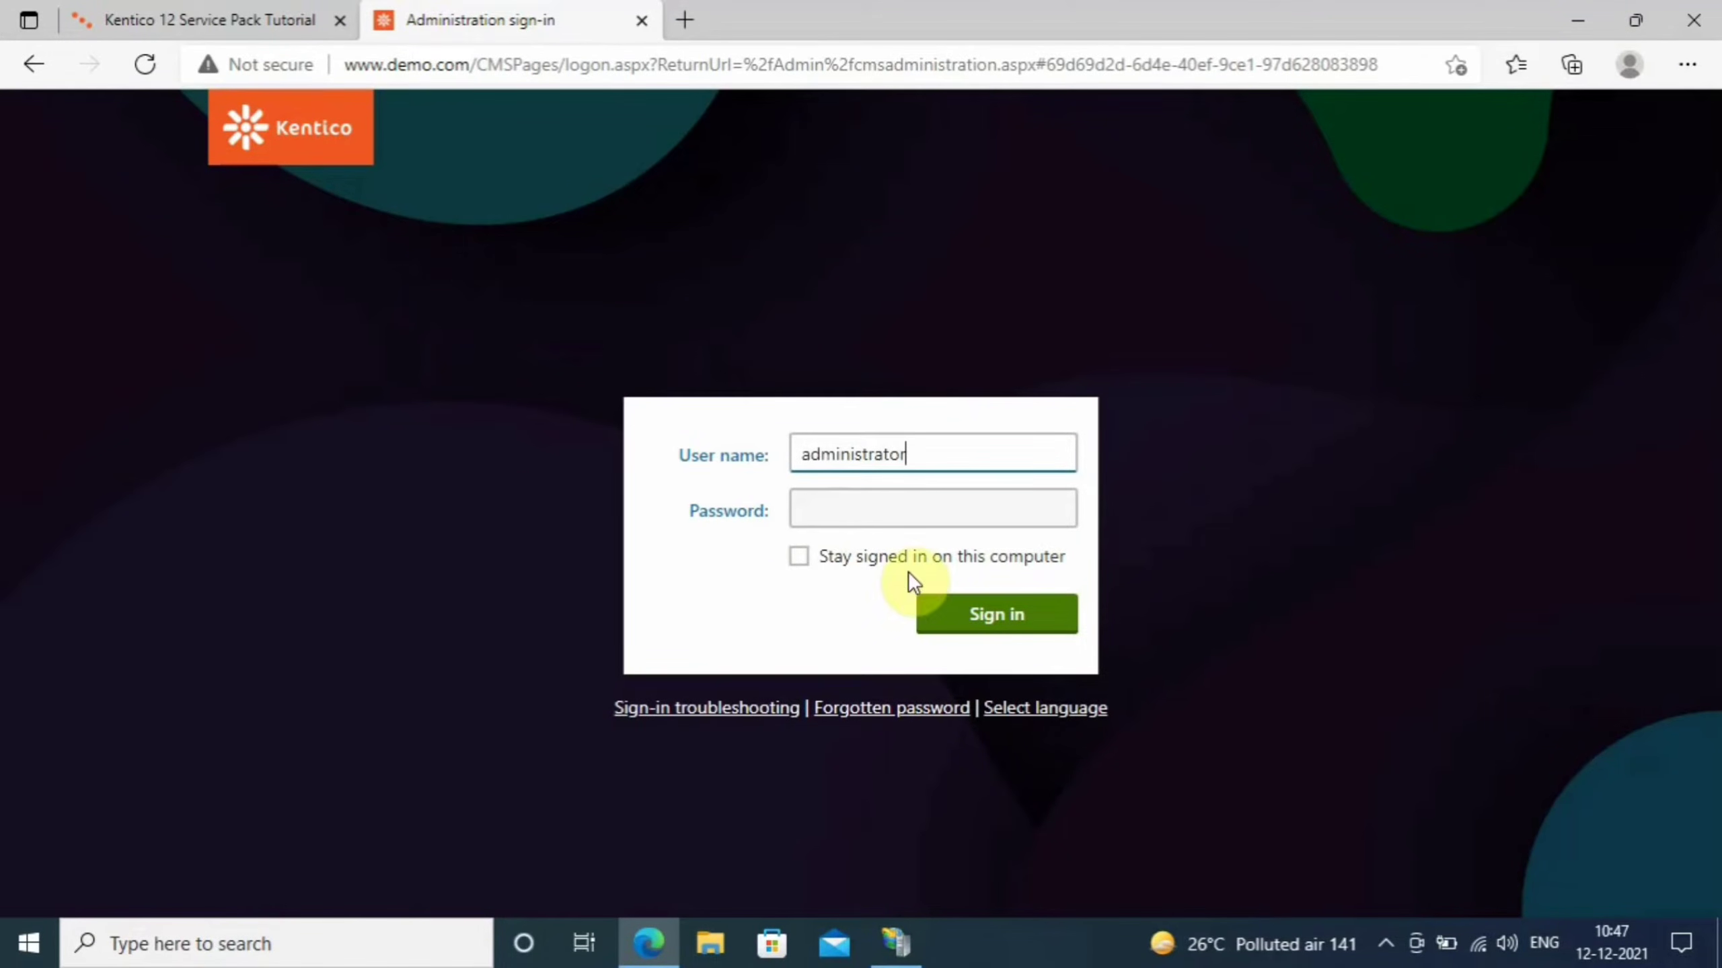
click(926, 602)
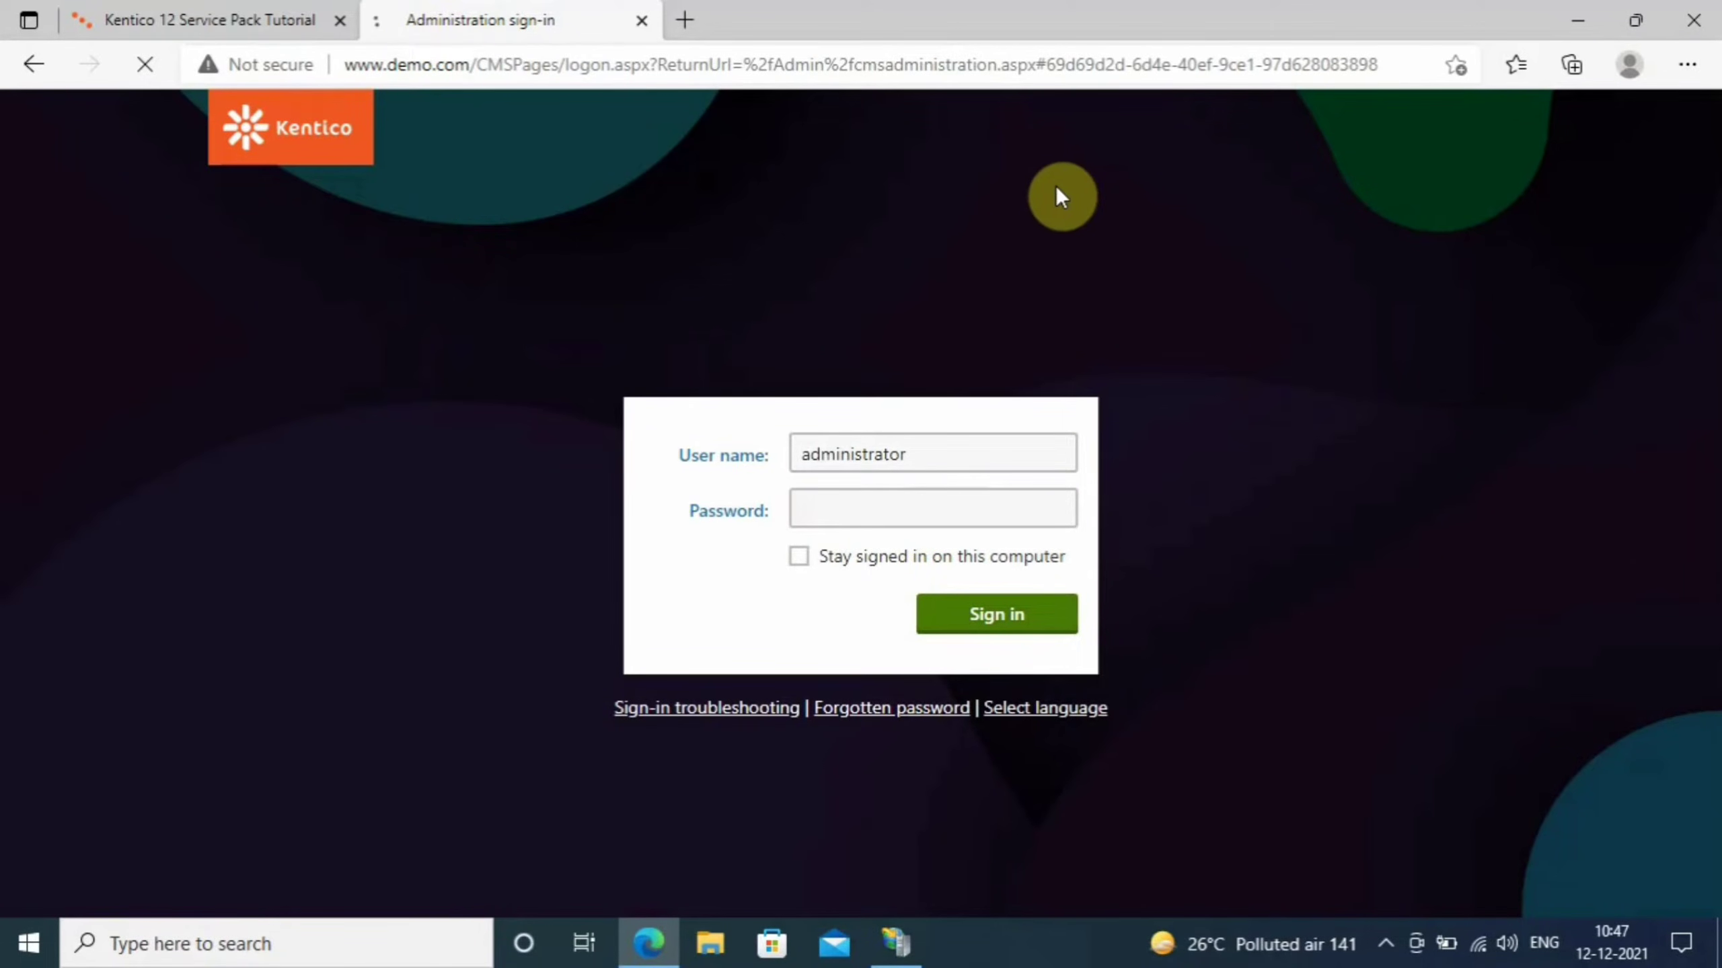
click(690, 19)
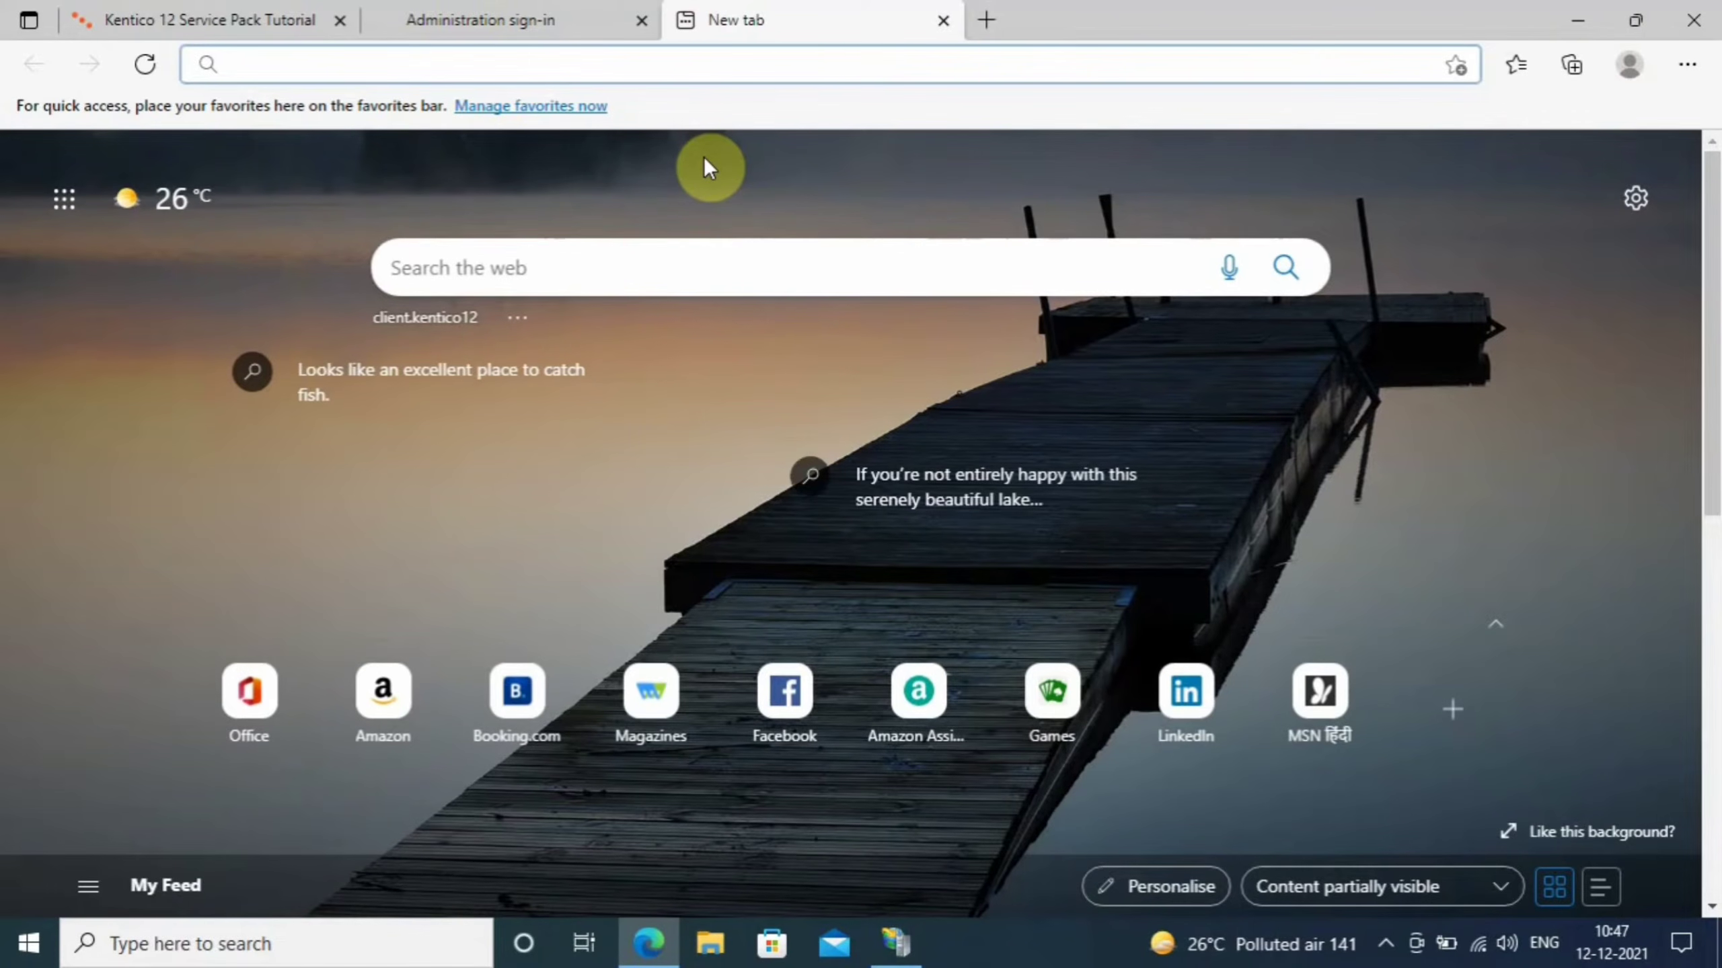
text(www.)
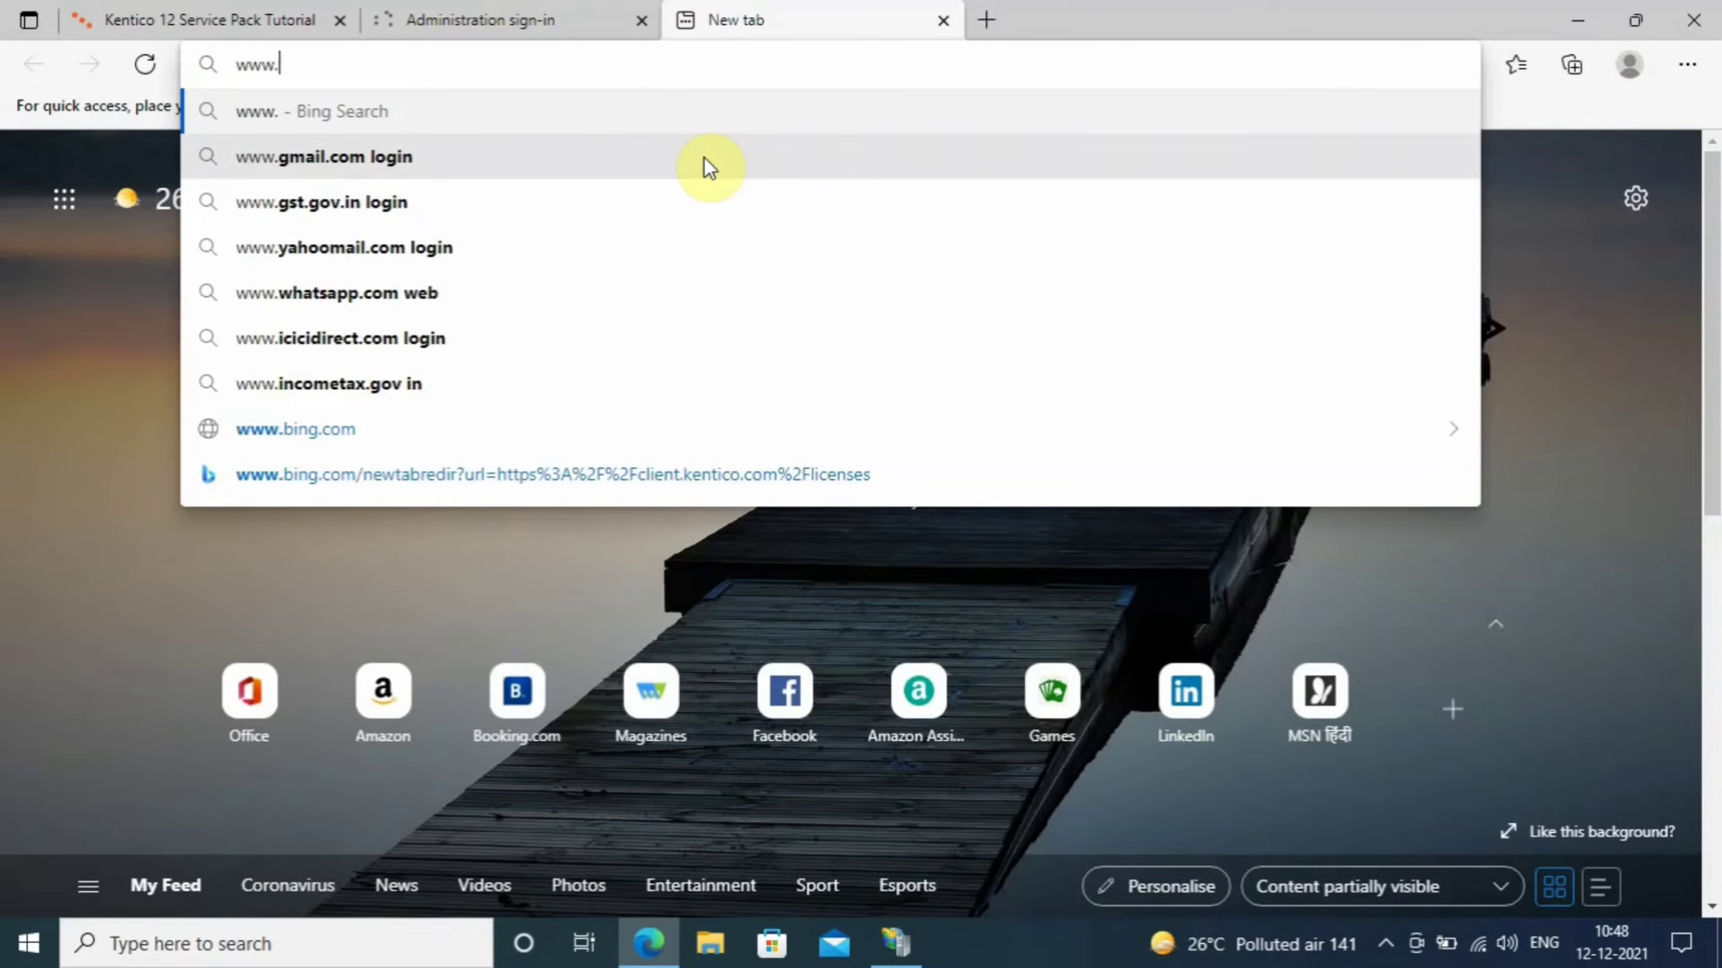
text(demo)
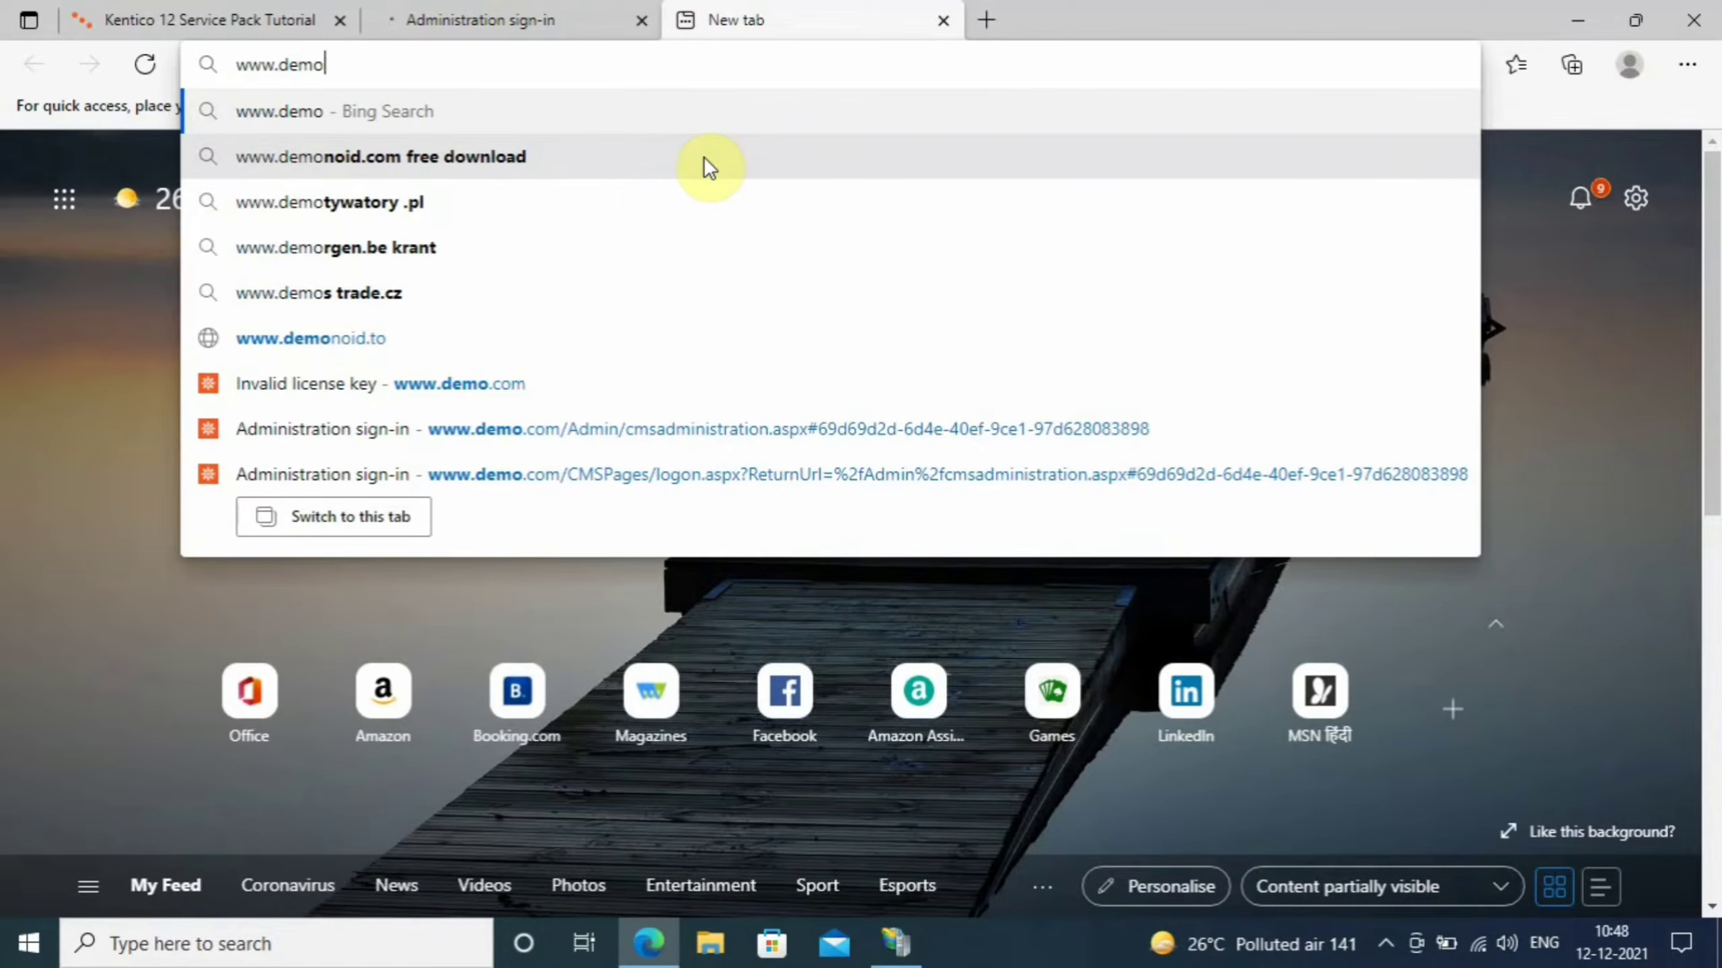
text(.com/a)
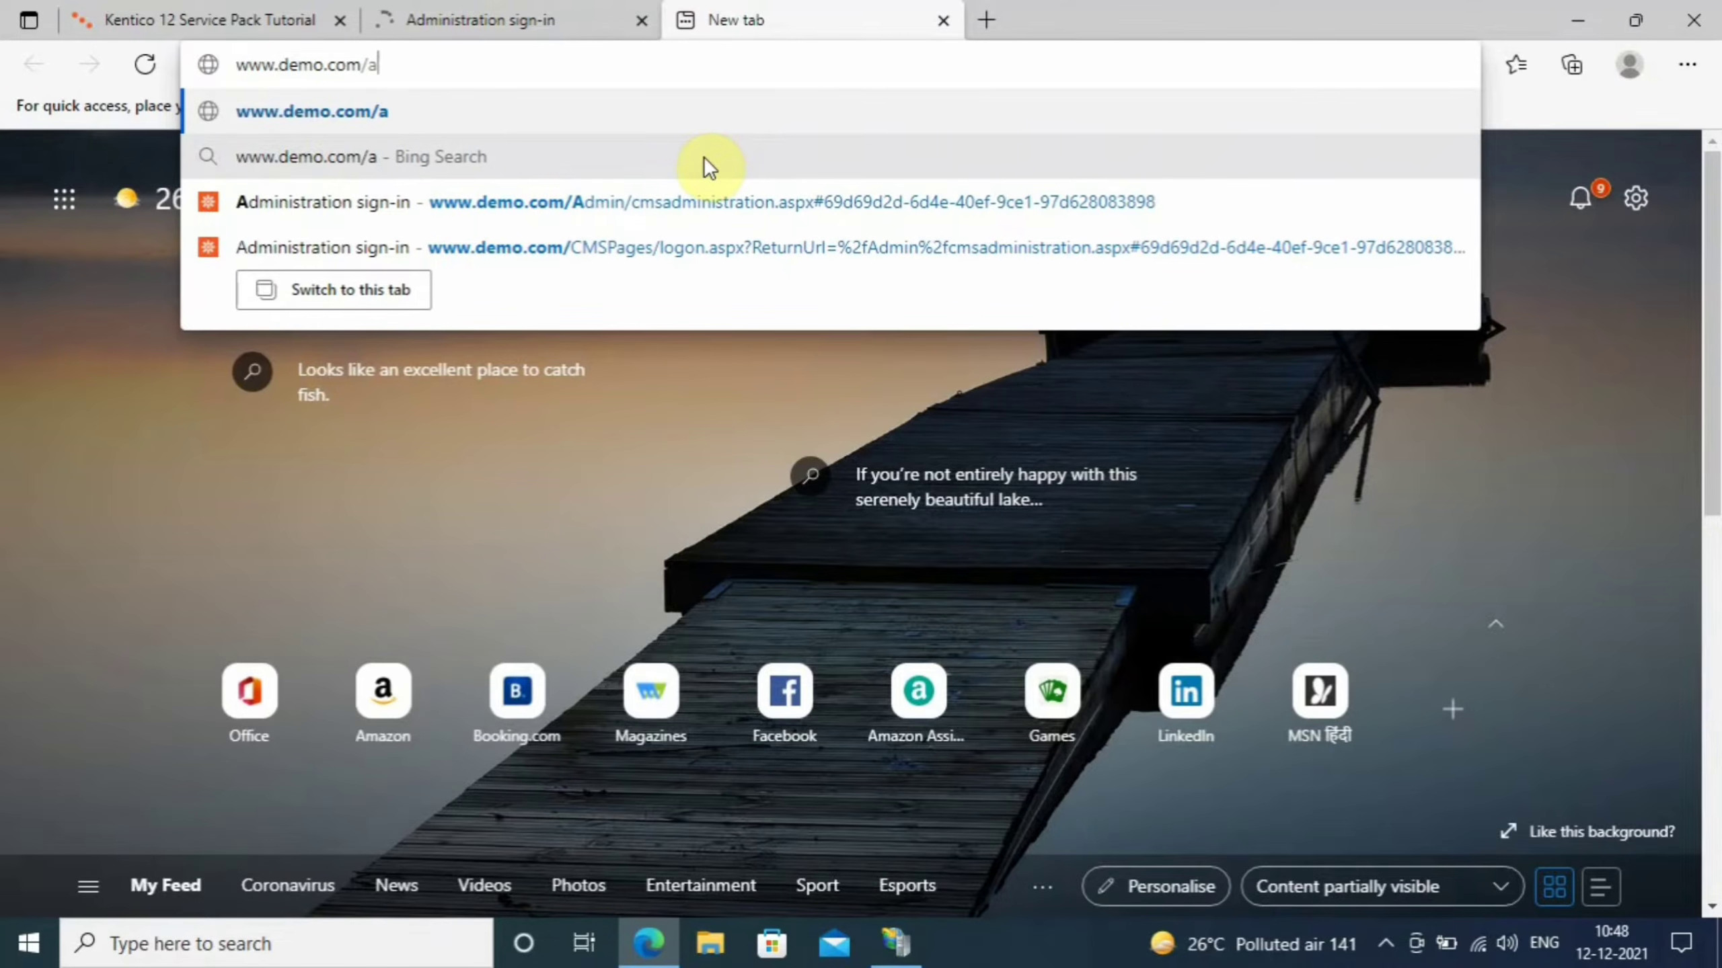
text(dmin)
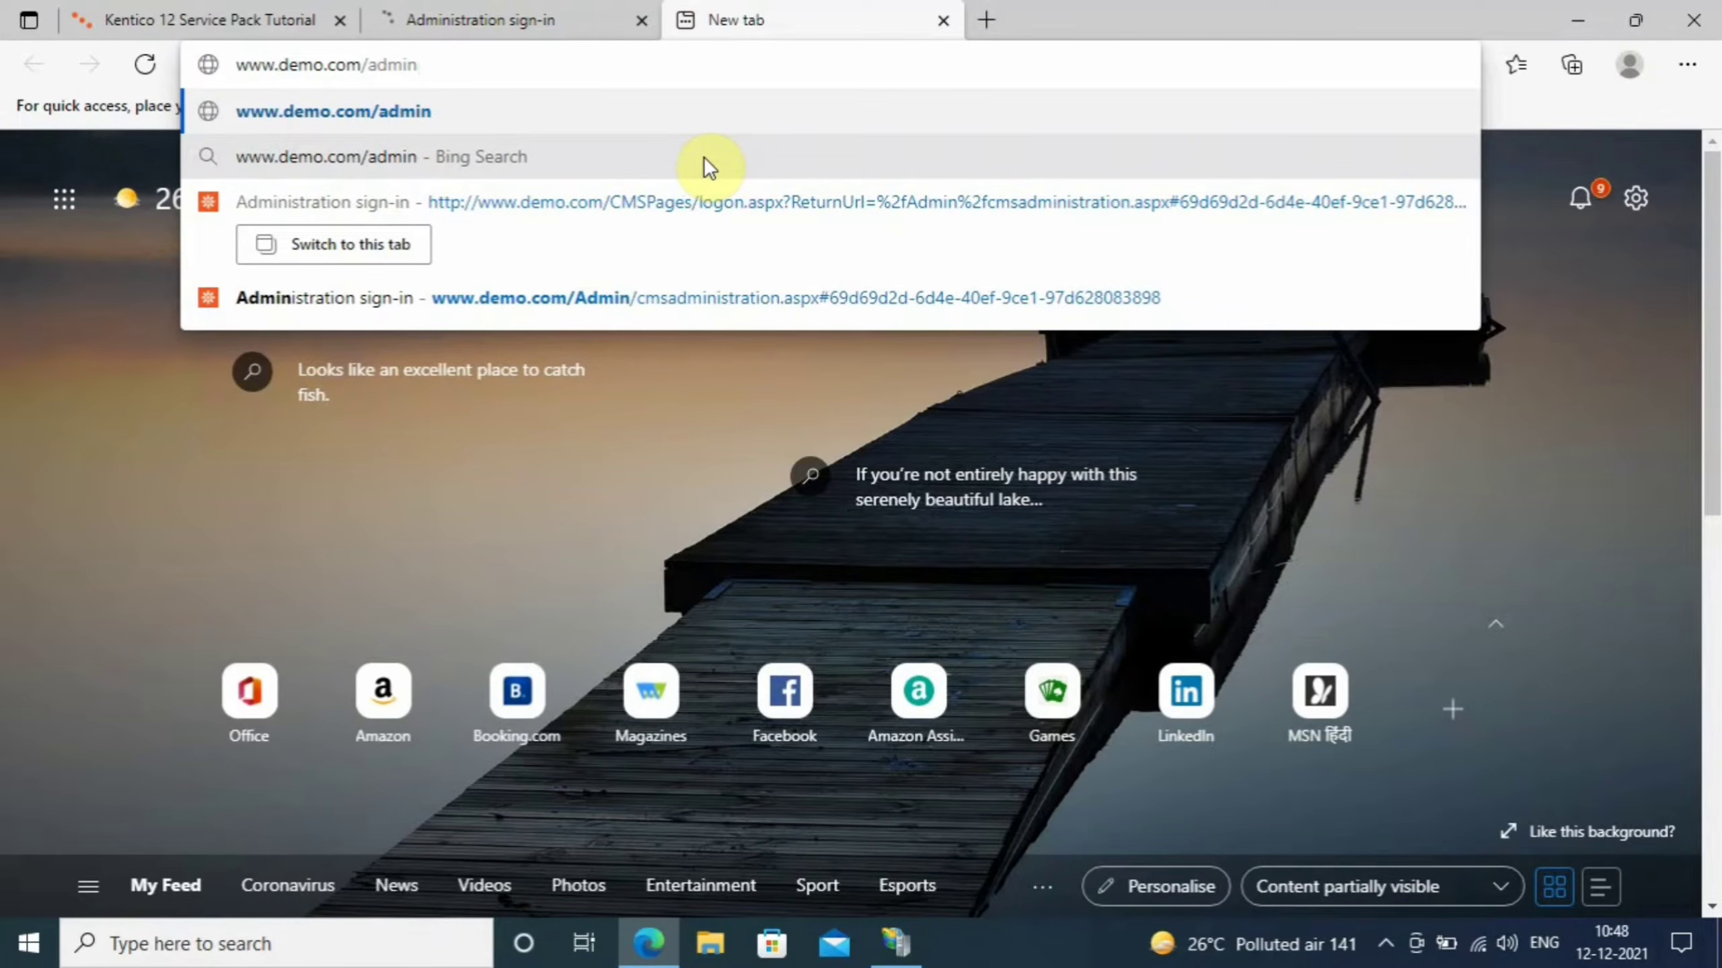
key(Return)
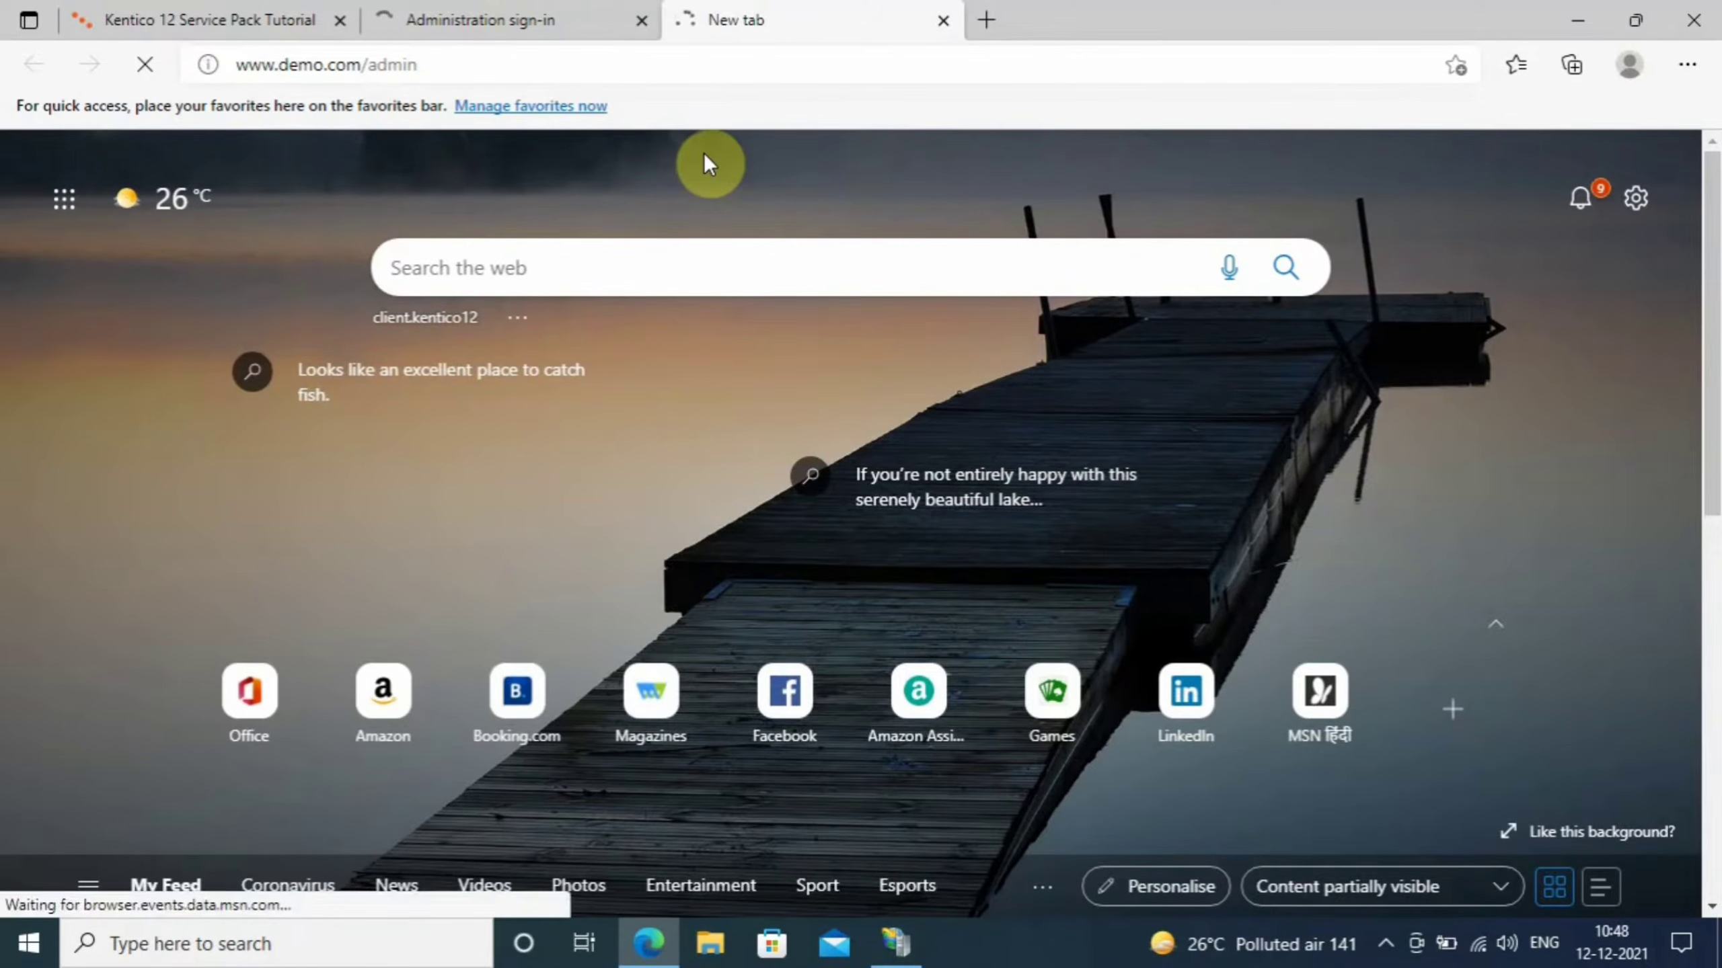
click(484, 1)
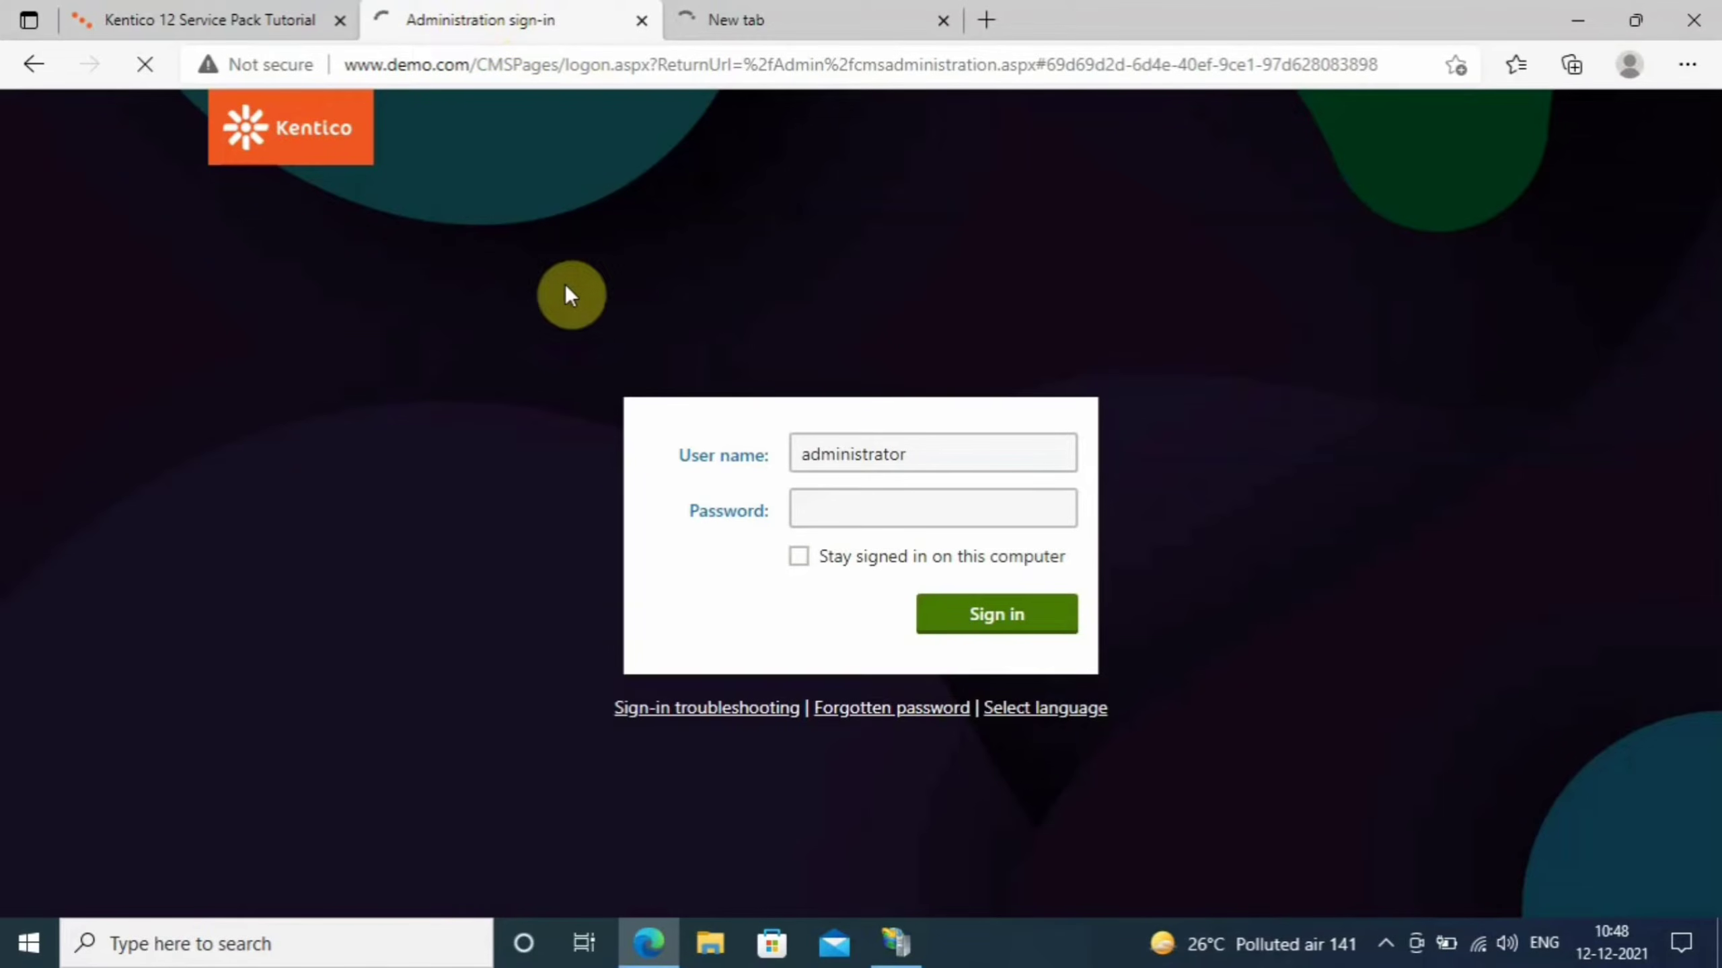
click(856, 9)
click(452, 9)
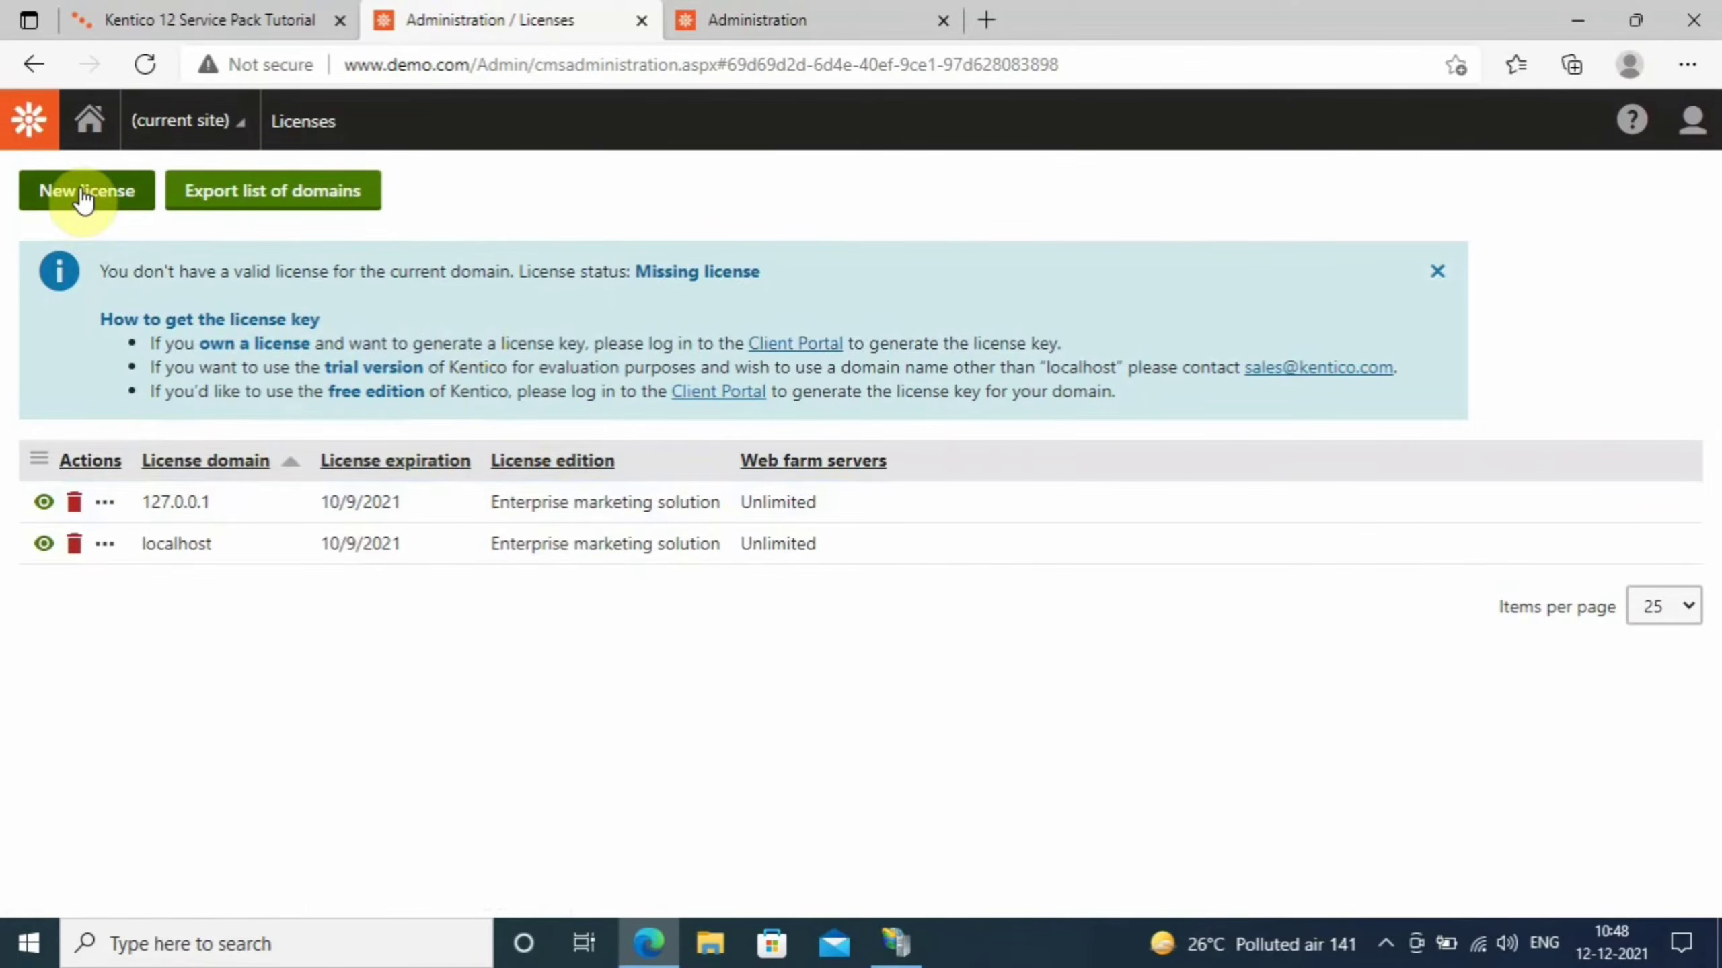
Open the Corporate Site's properties from the Sites administration, set its site domain name to demo.com, and save.
click(89, 120)
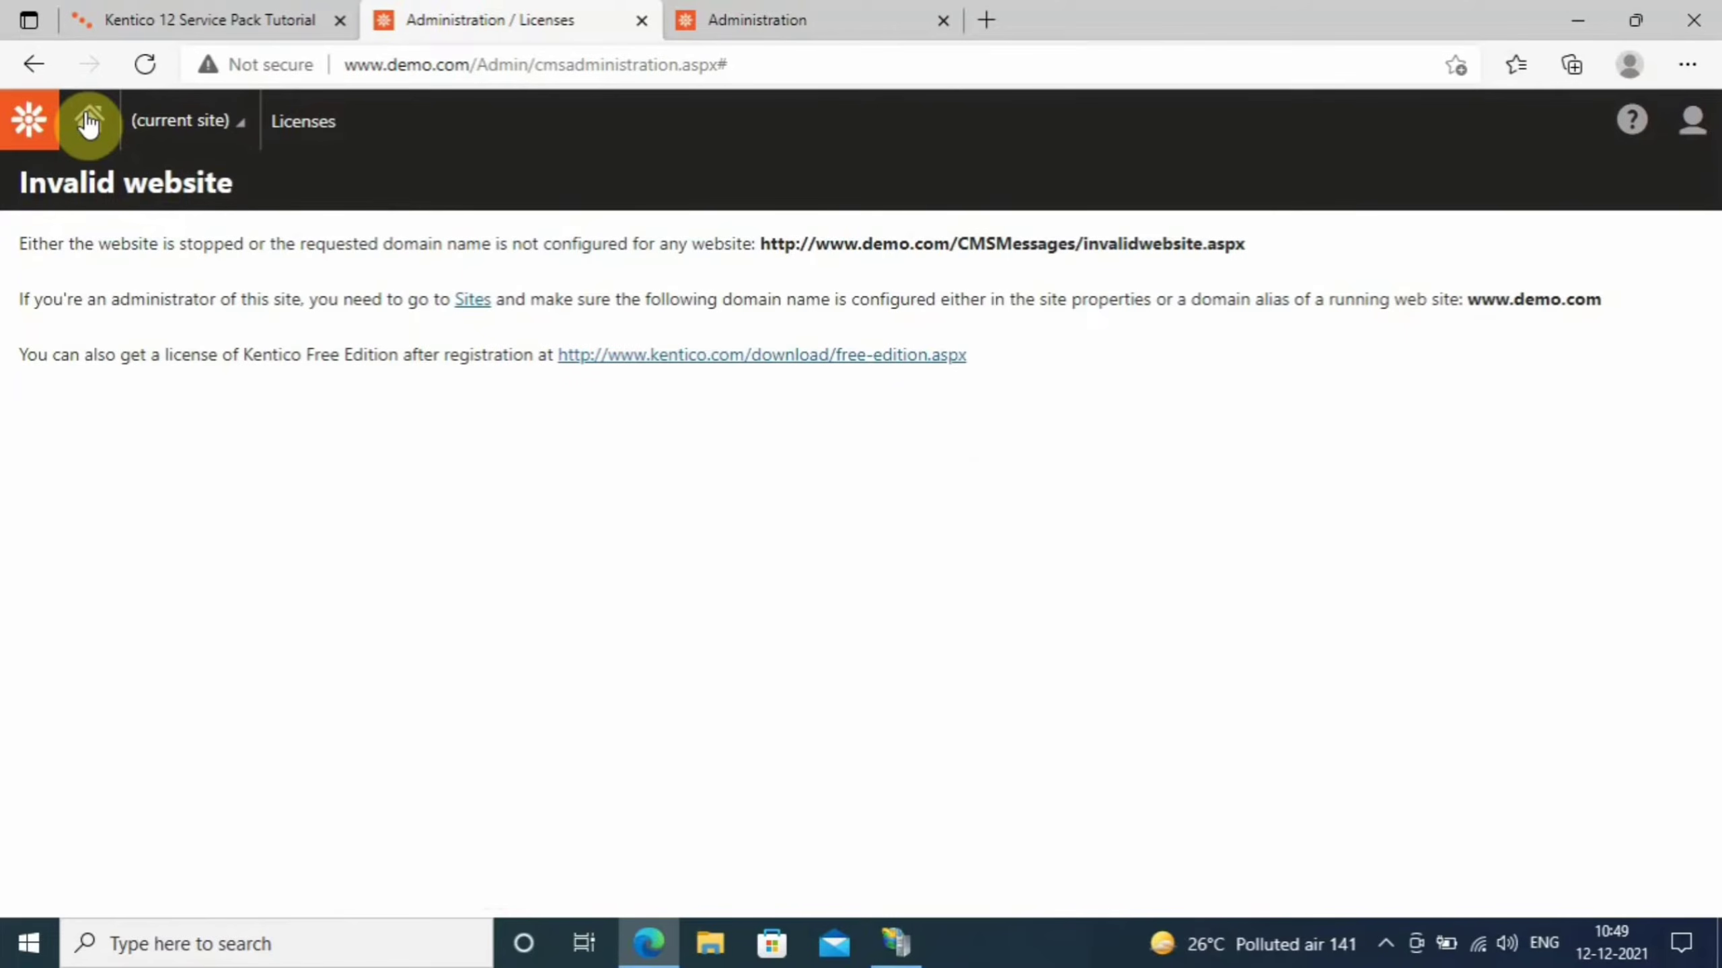
click(468, 304)
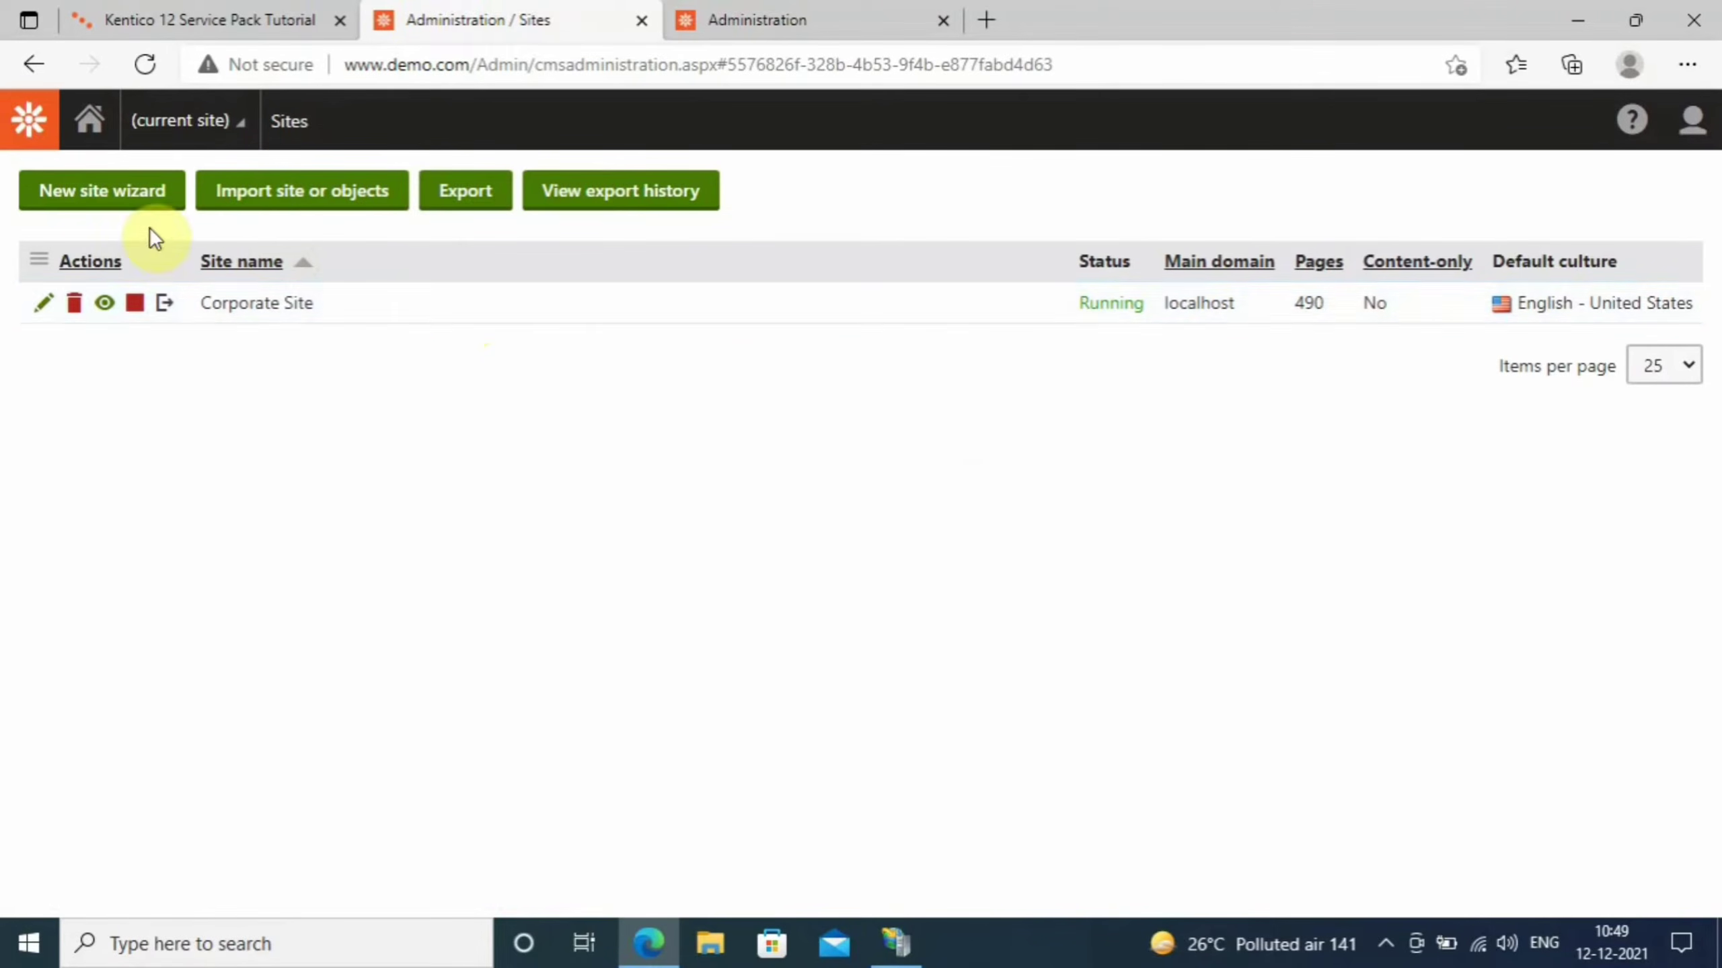
click(38, 305)
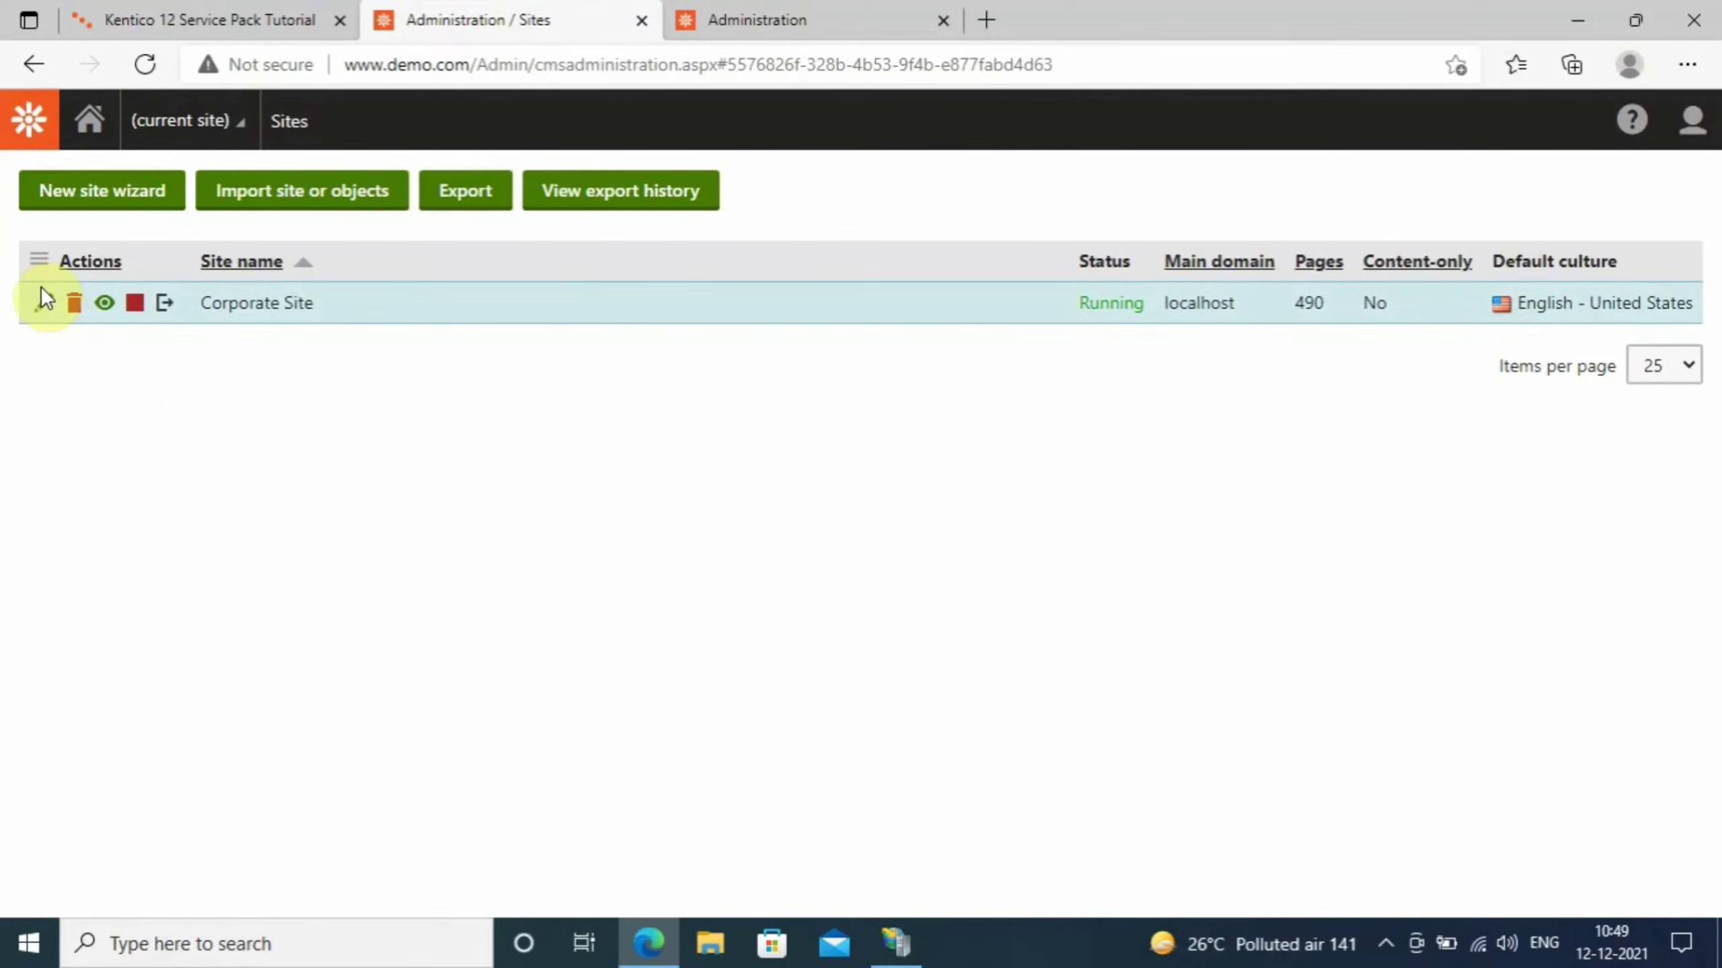
click(40, 303)
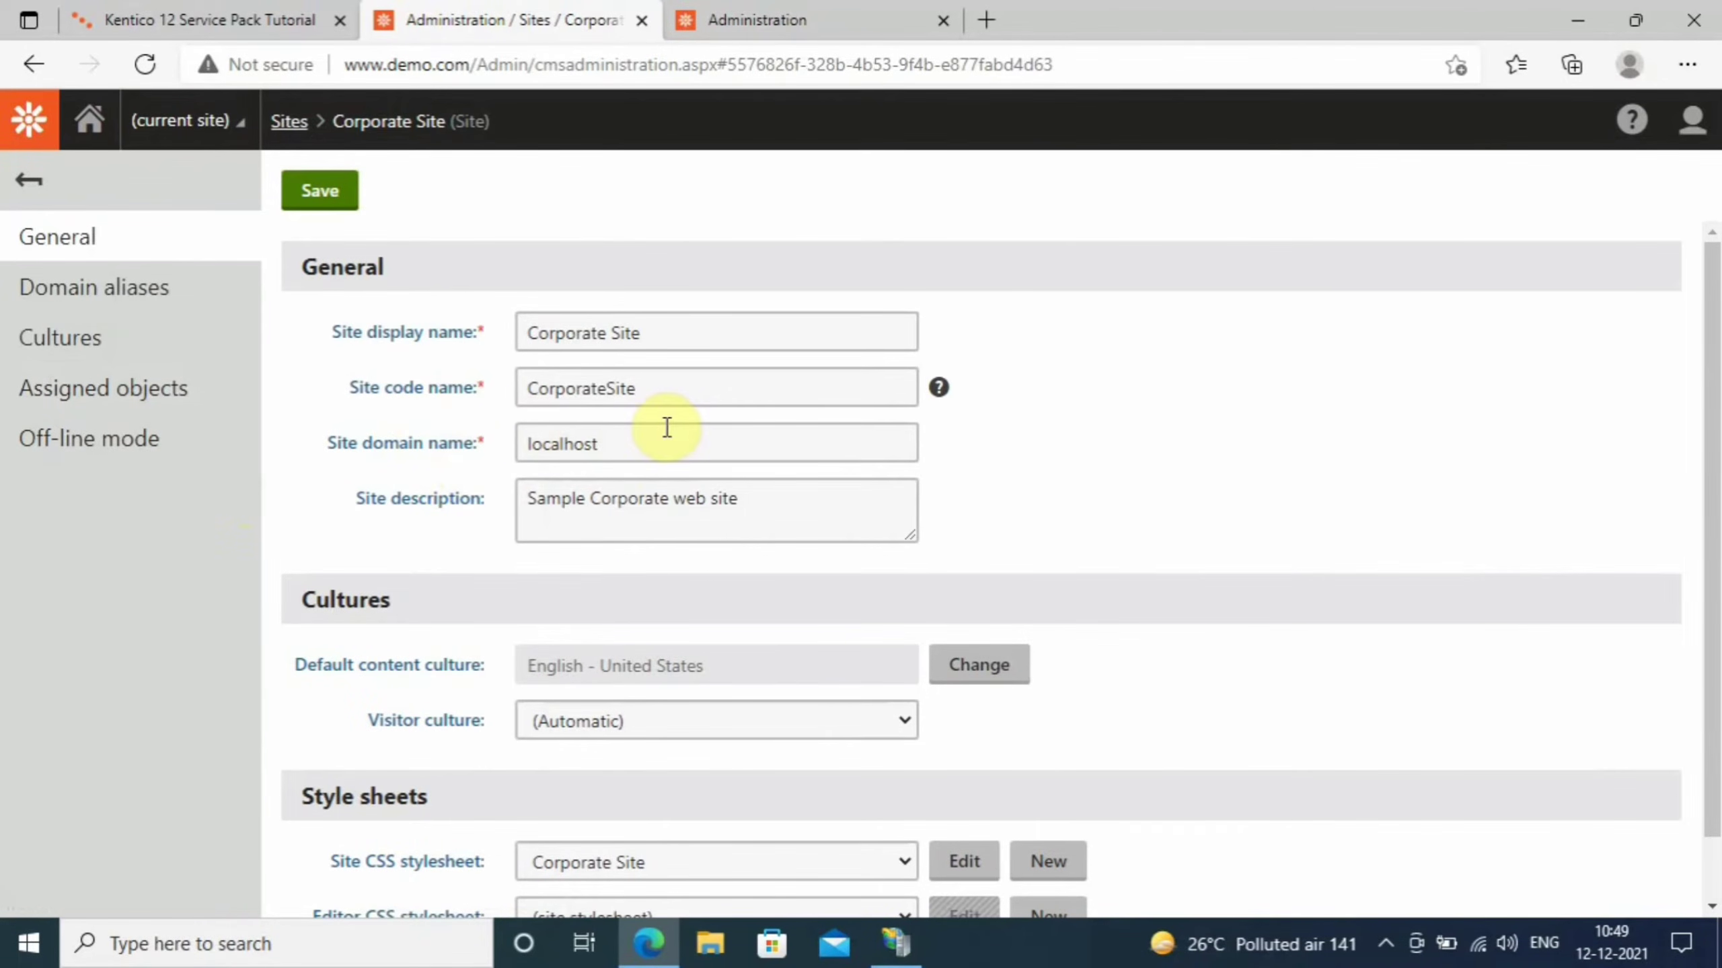
drag(641, 438, 502, 440)
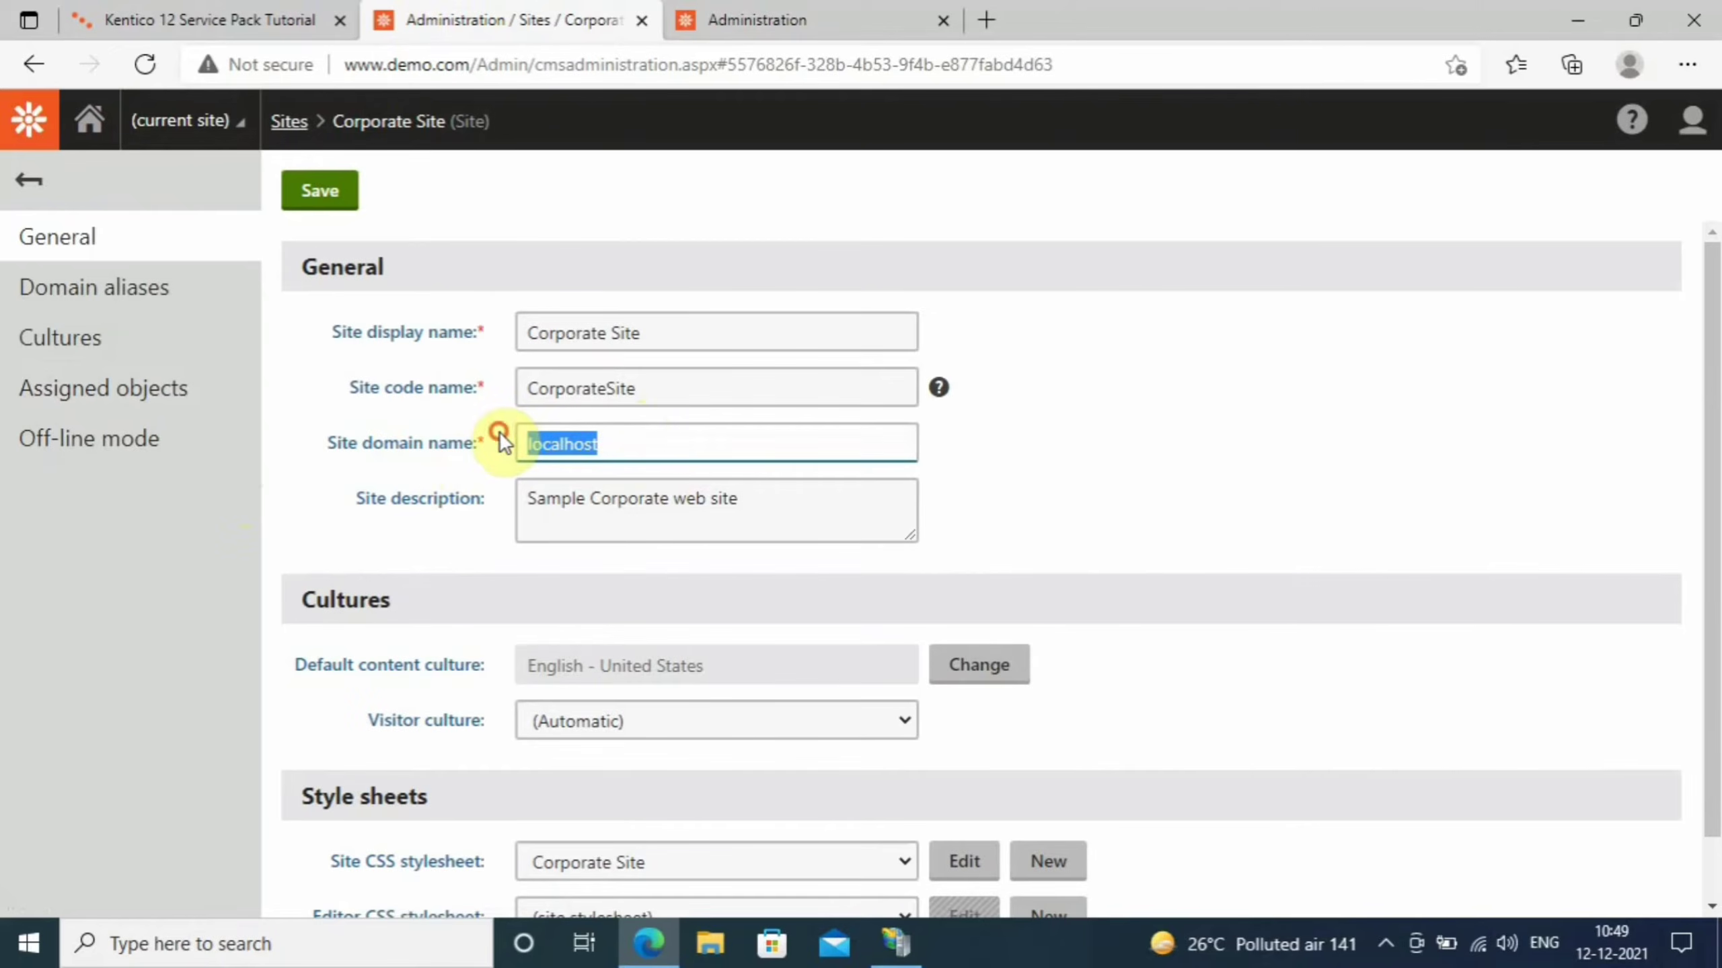
text(d)
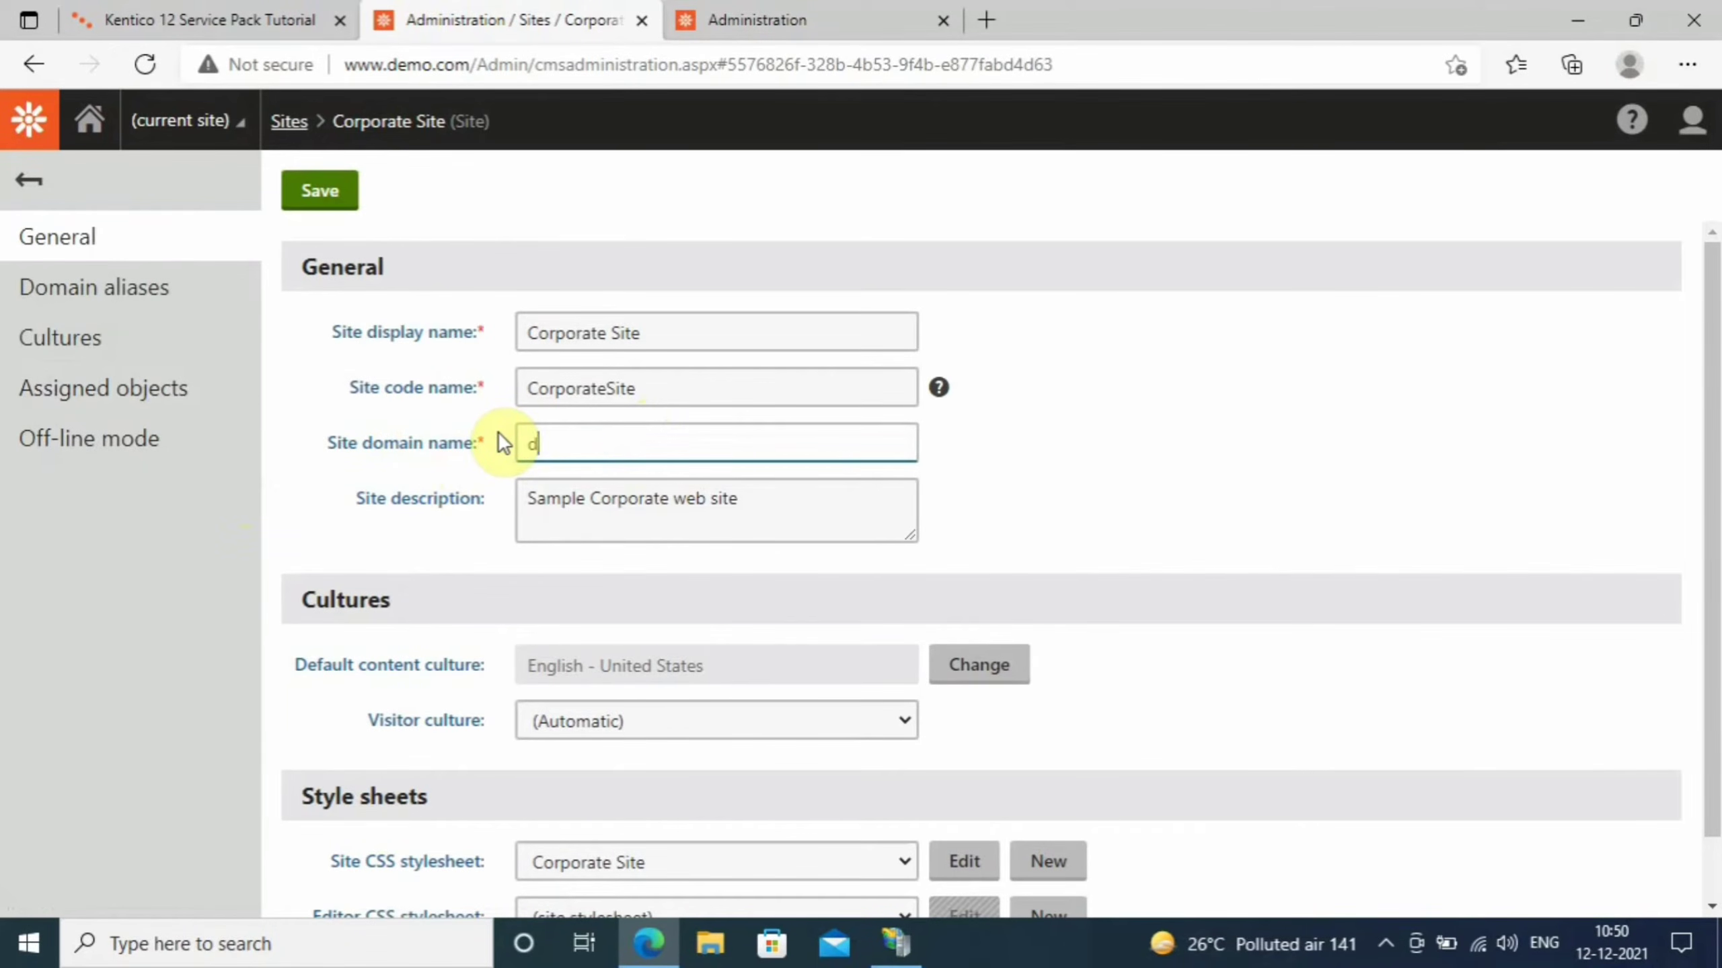
text(emo.com)
click(319, 193)
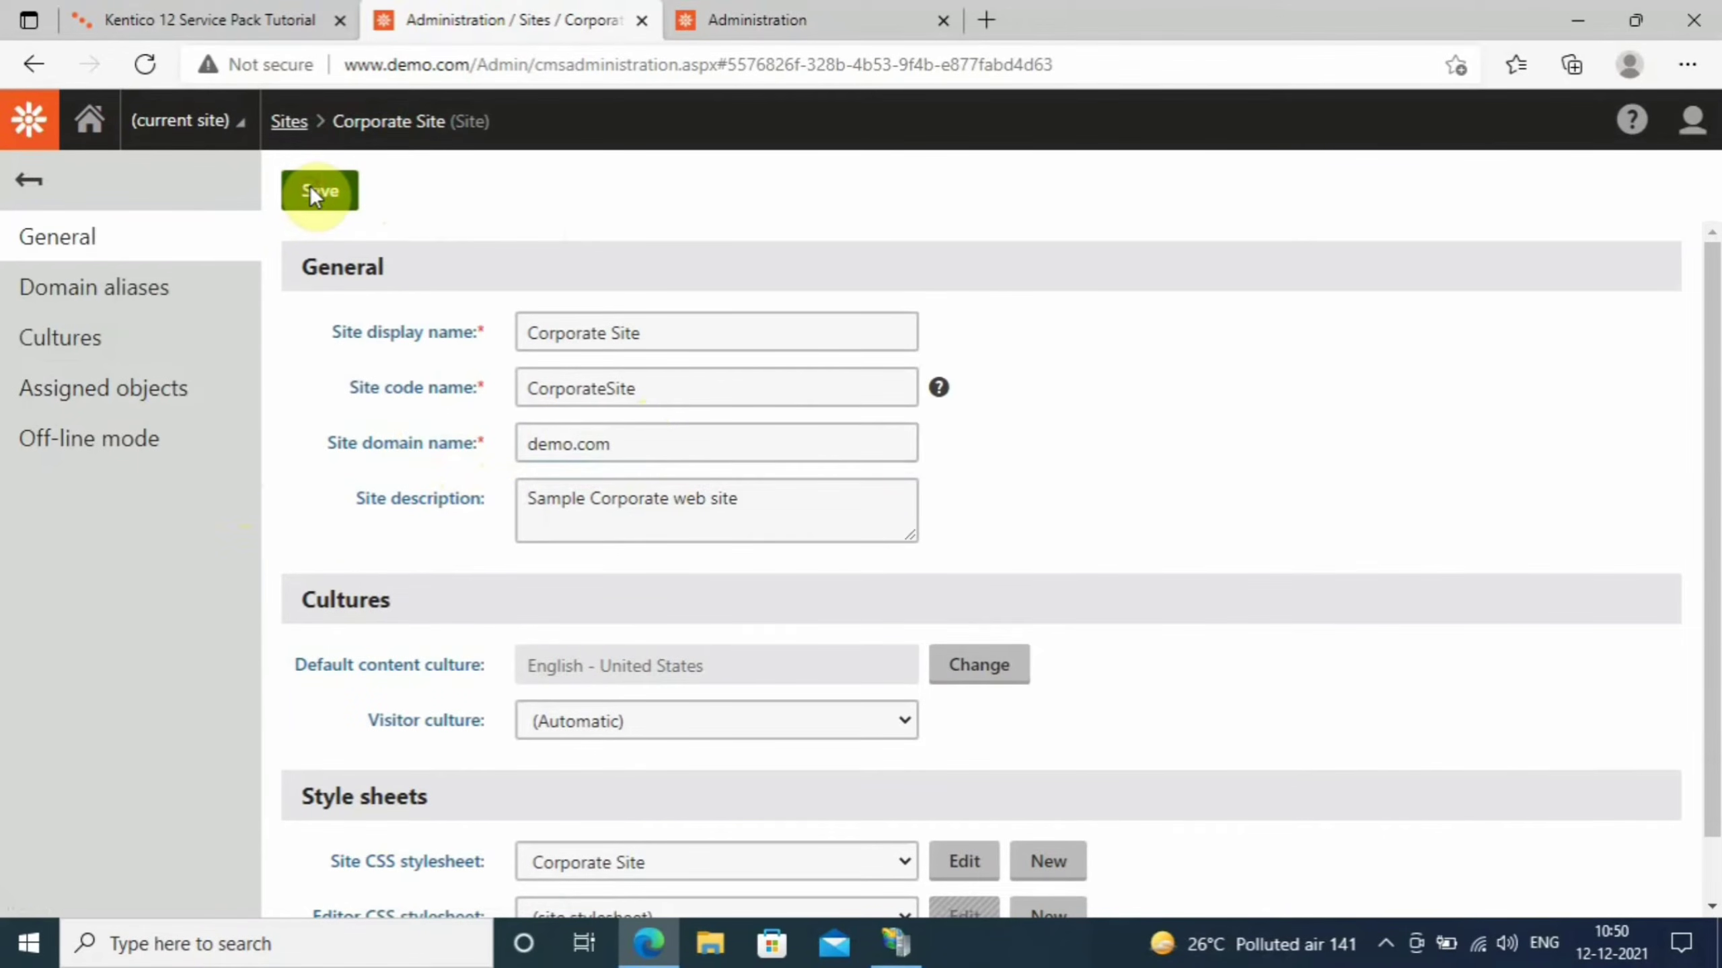
Reload the administration home page, open Sites in the other Administration tab, and check both pages for the domain change.
click(87, 120)
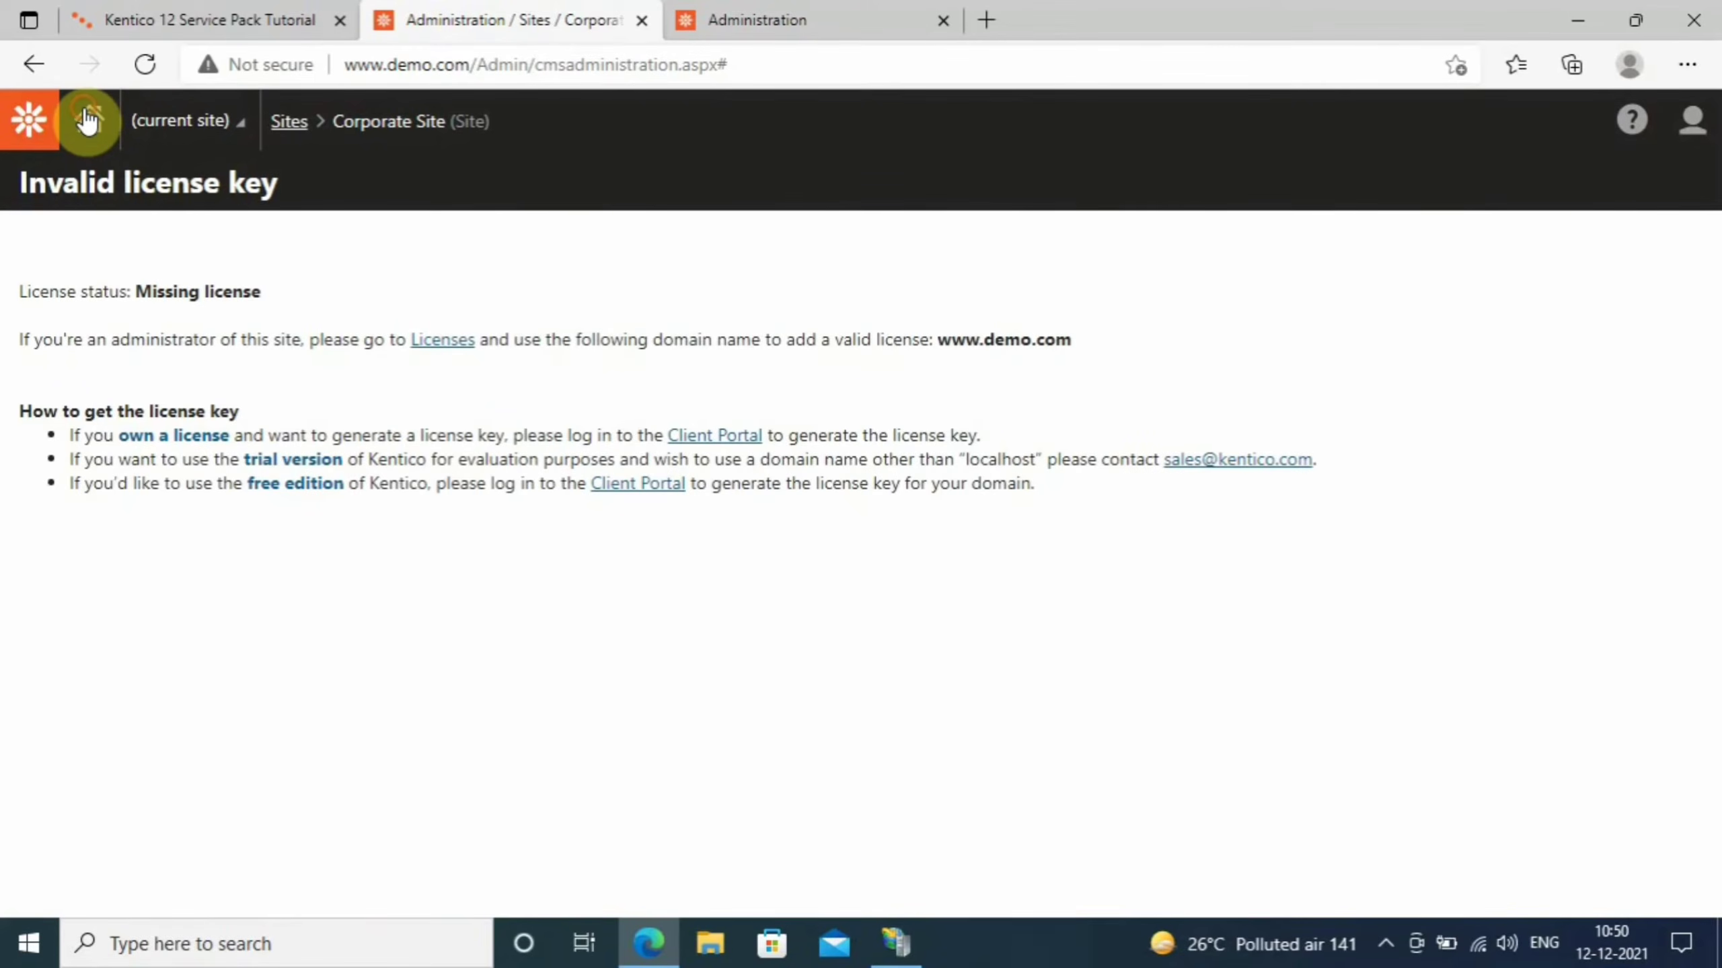
click(148, 63)
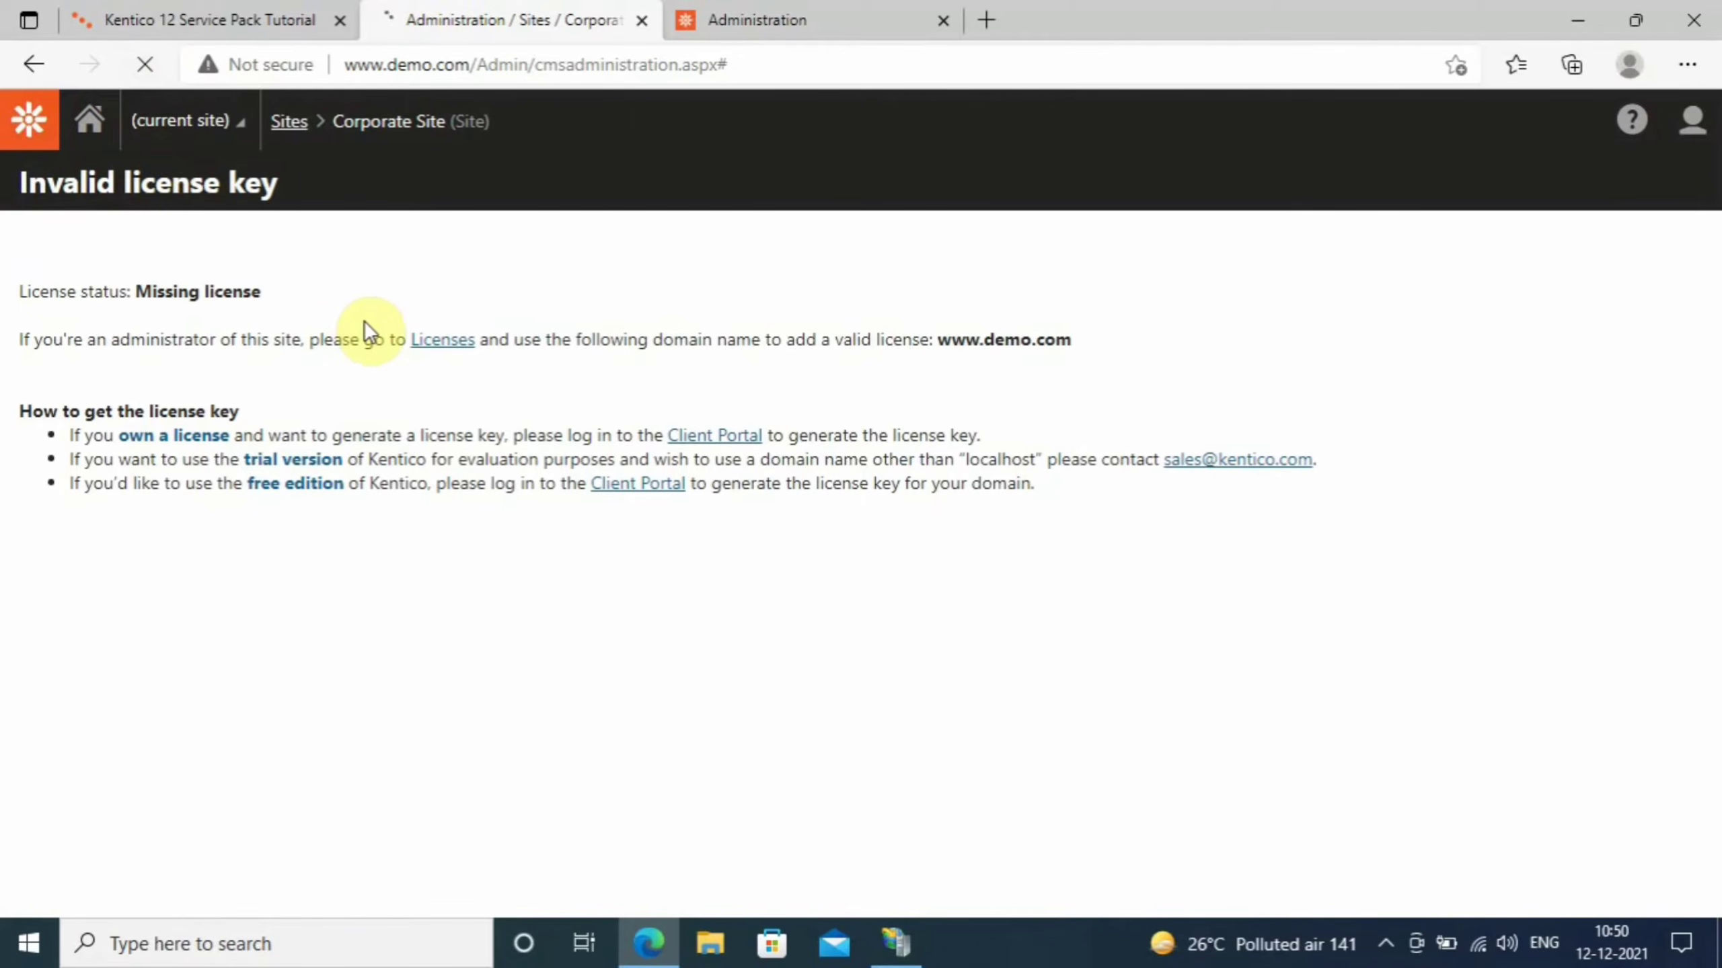
click(767, 13)
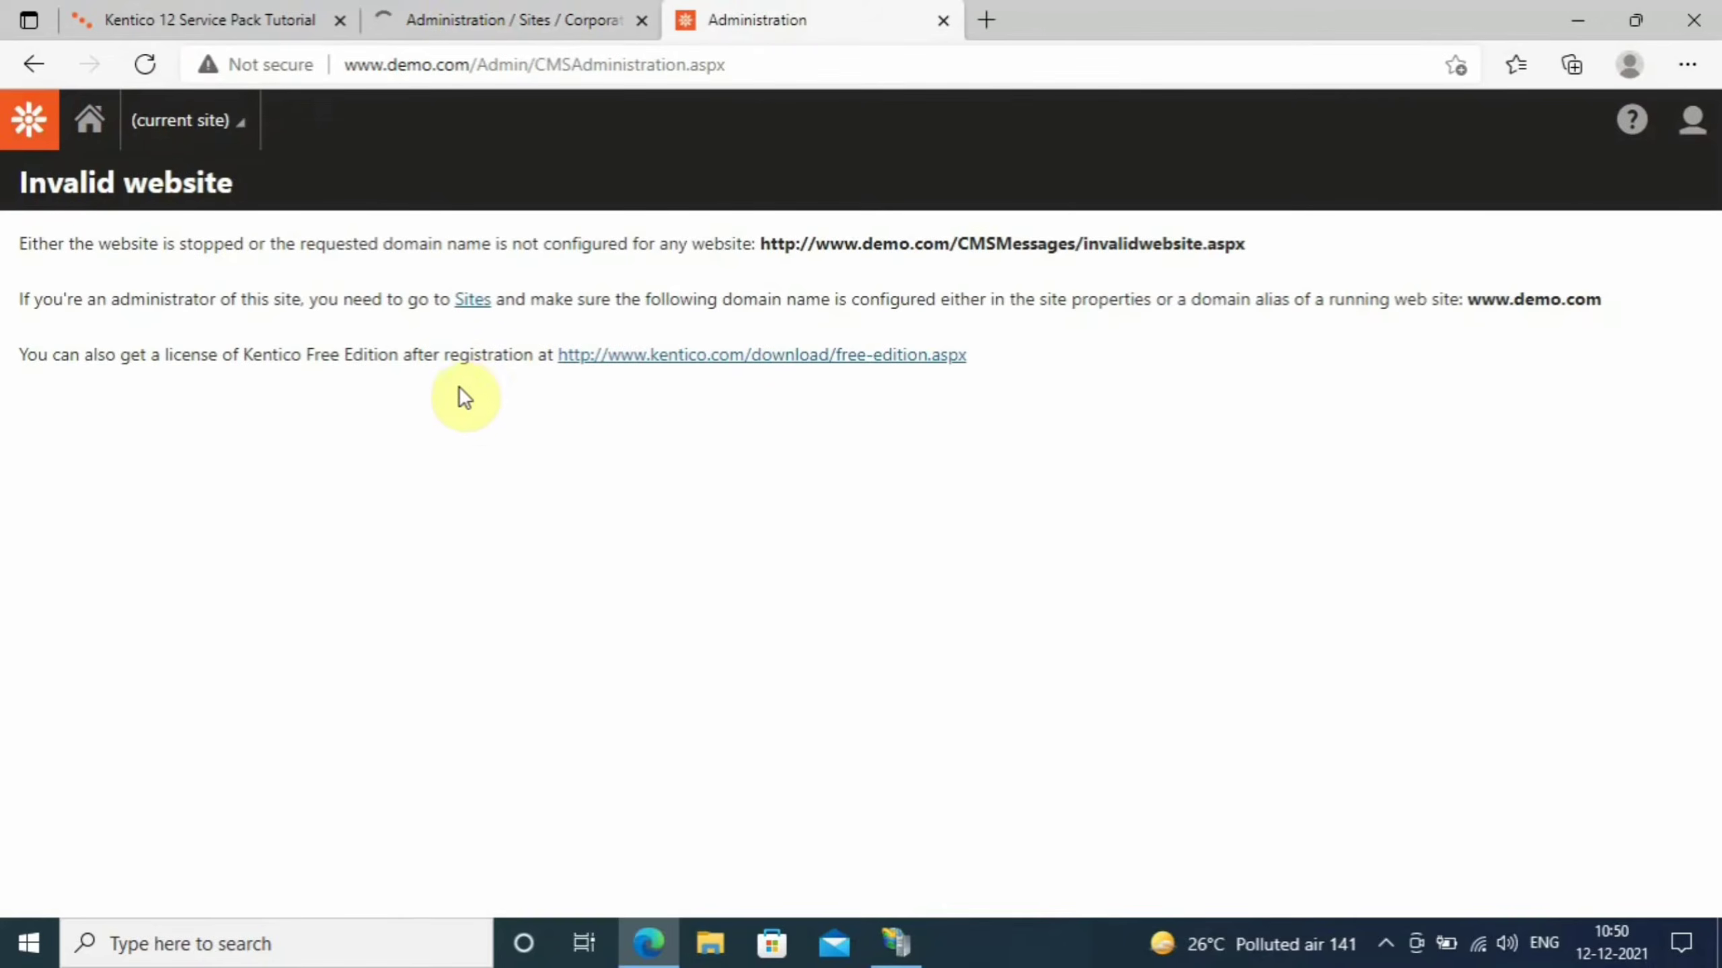
click(472, 302)
click(550, 10)
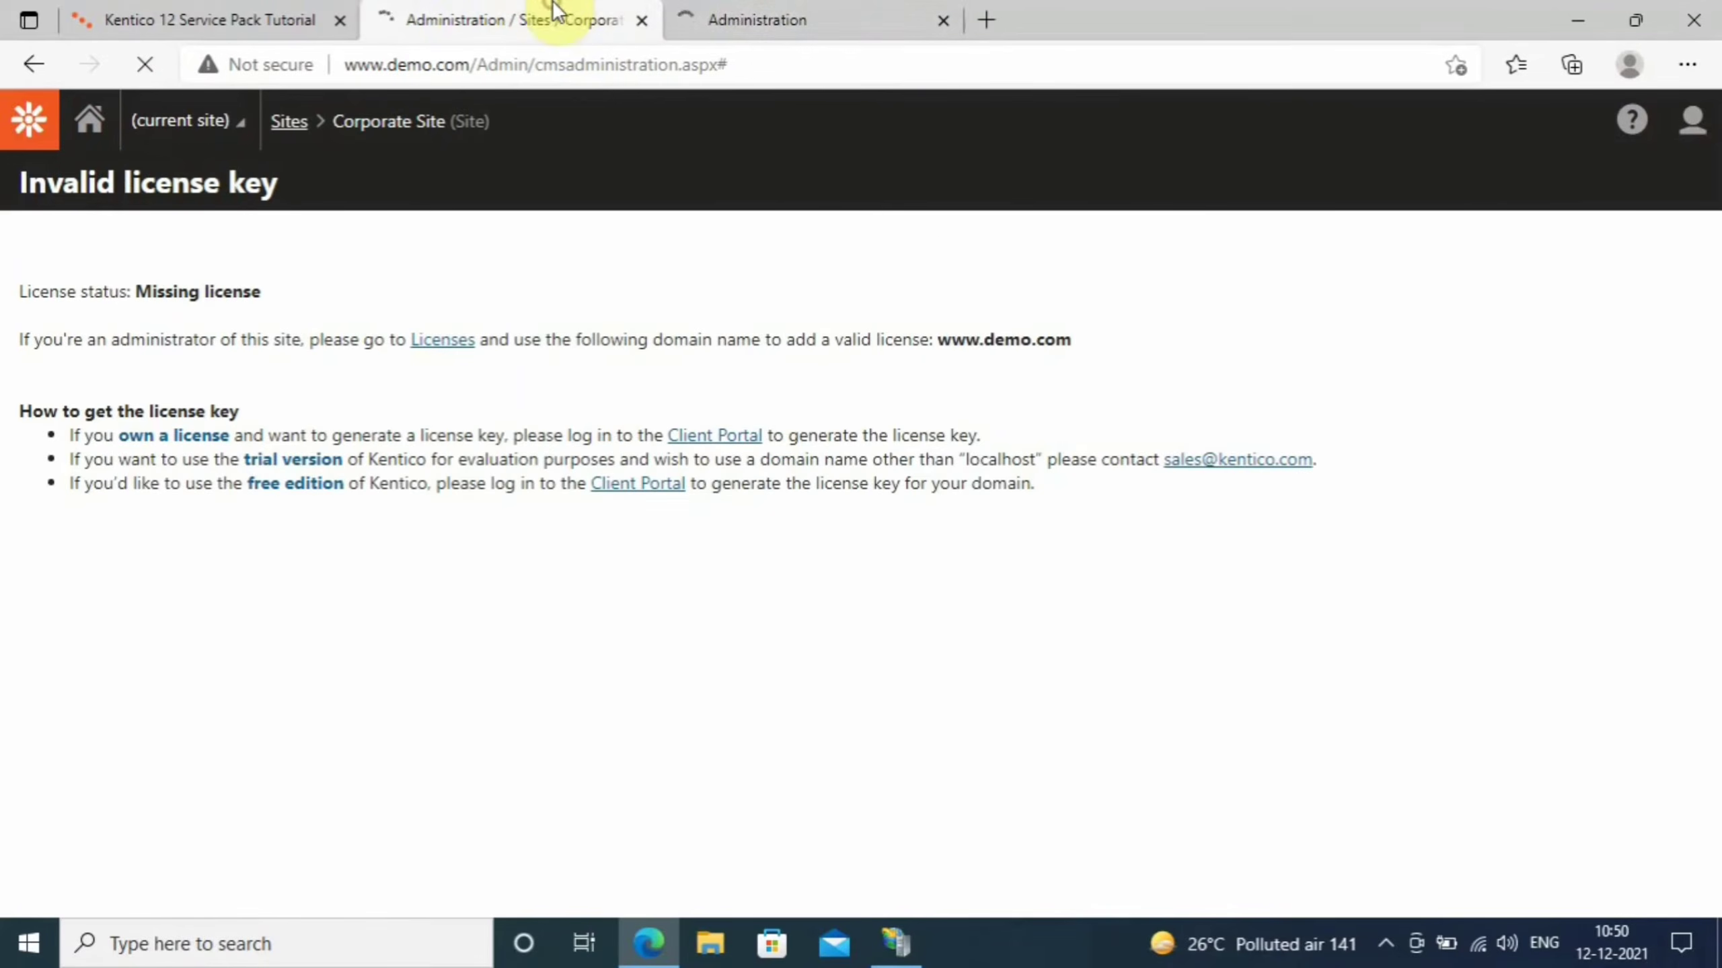
click(752, 10)
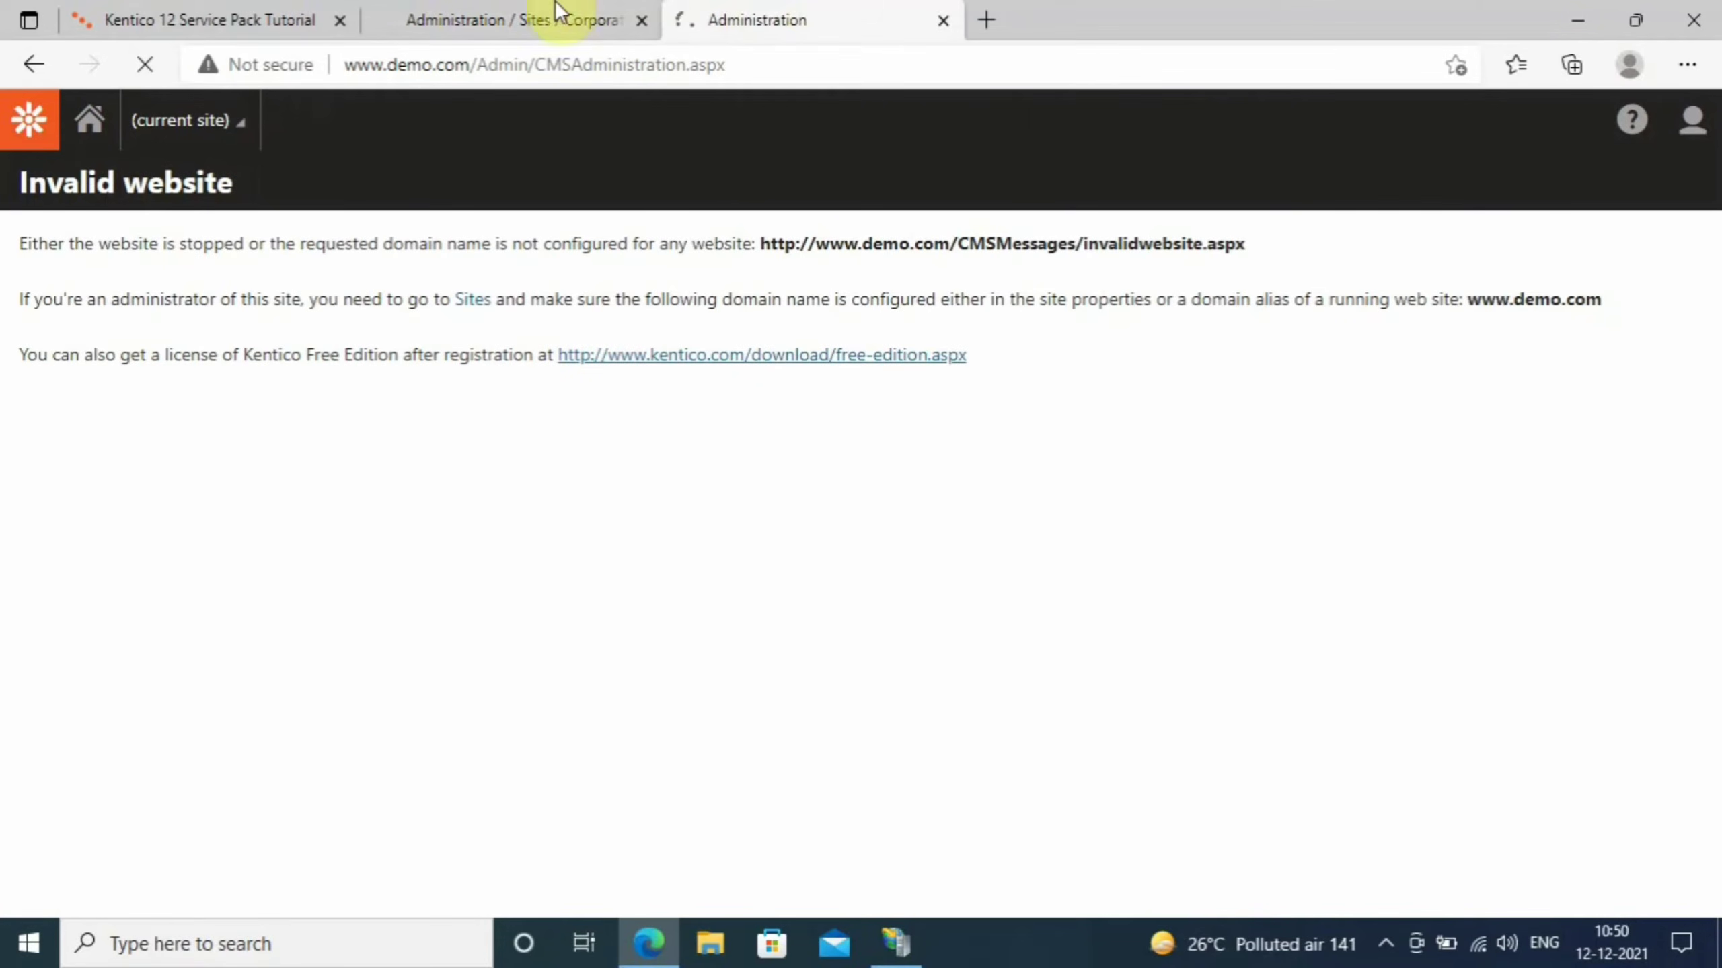
click(507, 8)
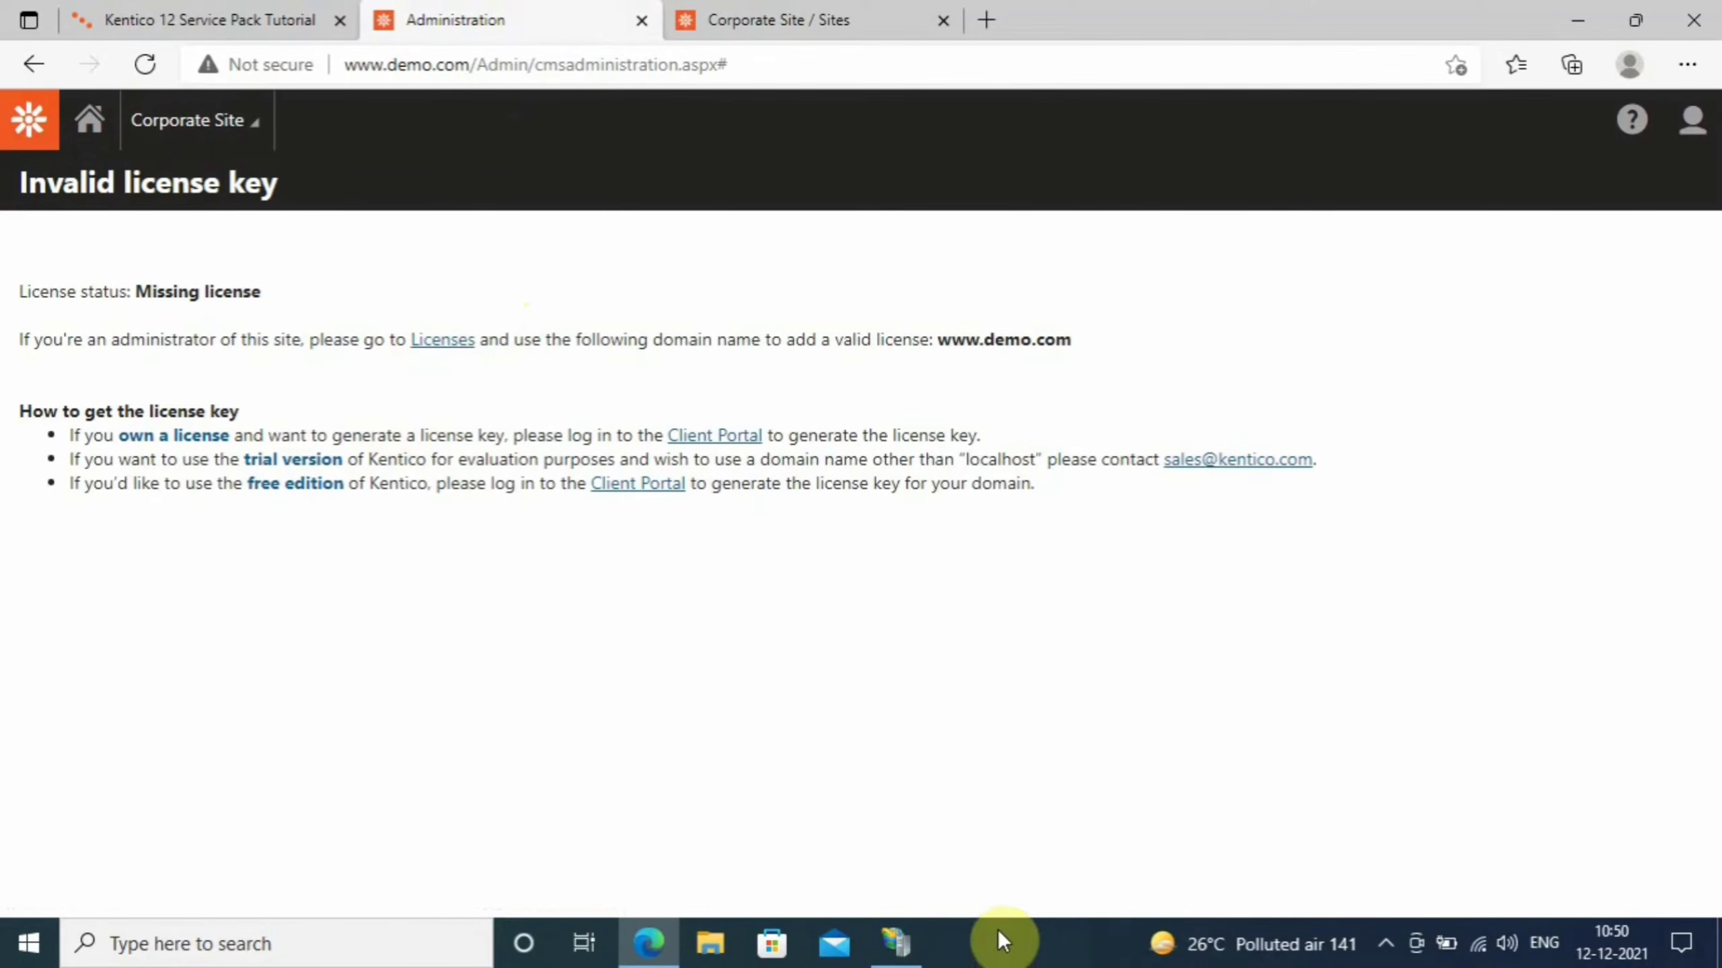
click(898, 943)
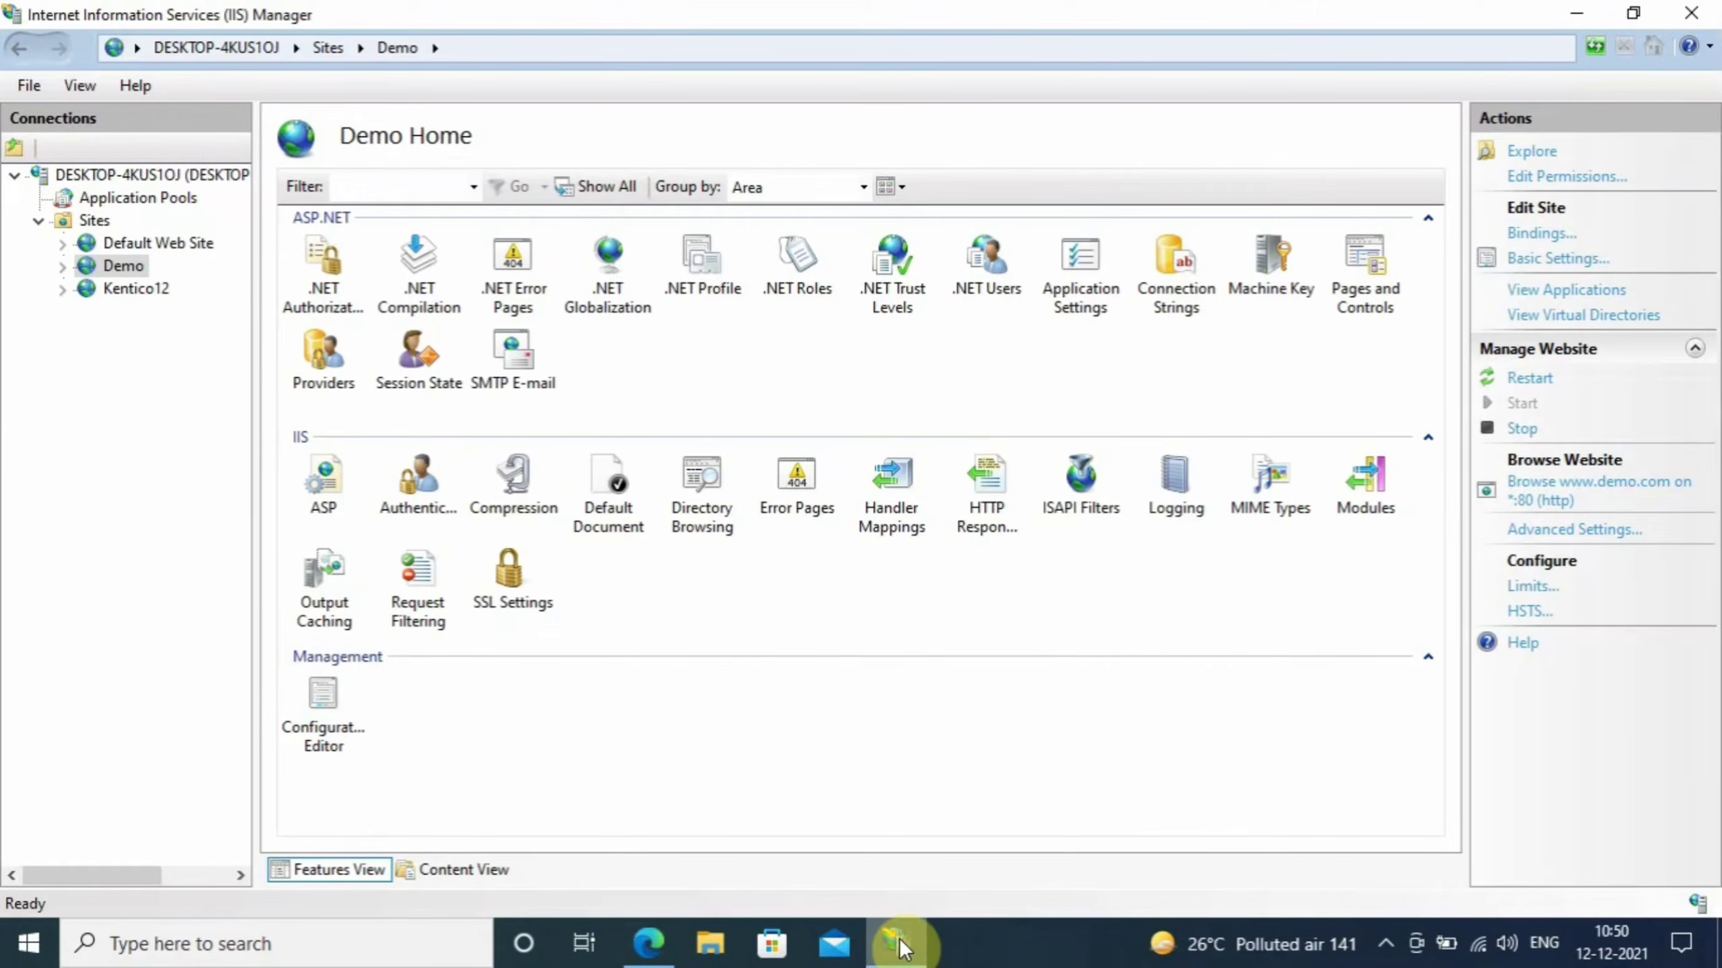
click(898, 939)
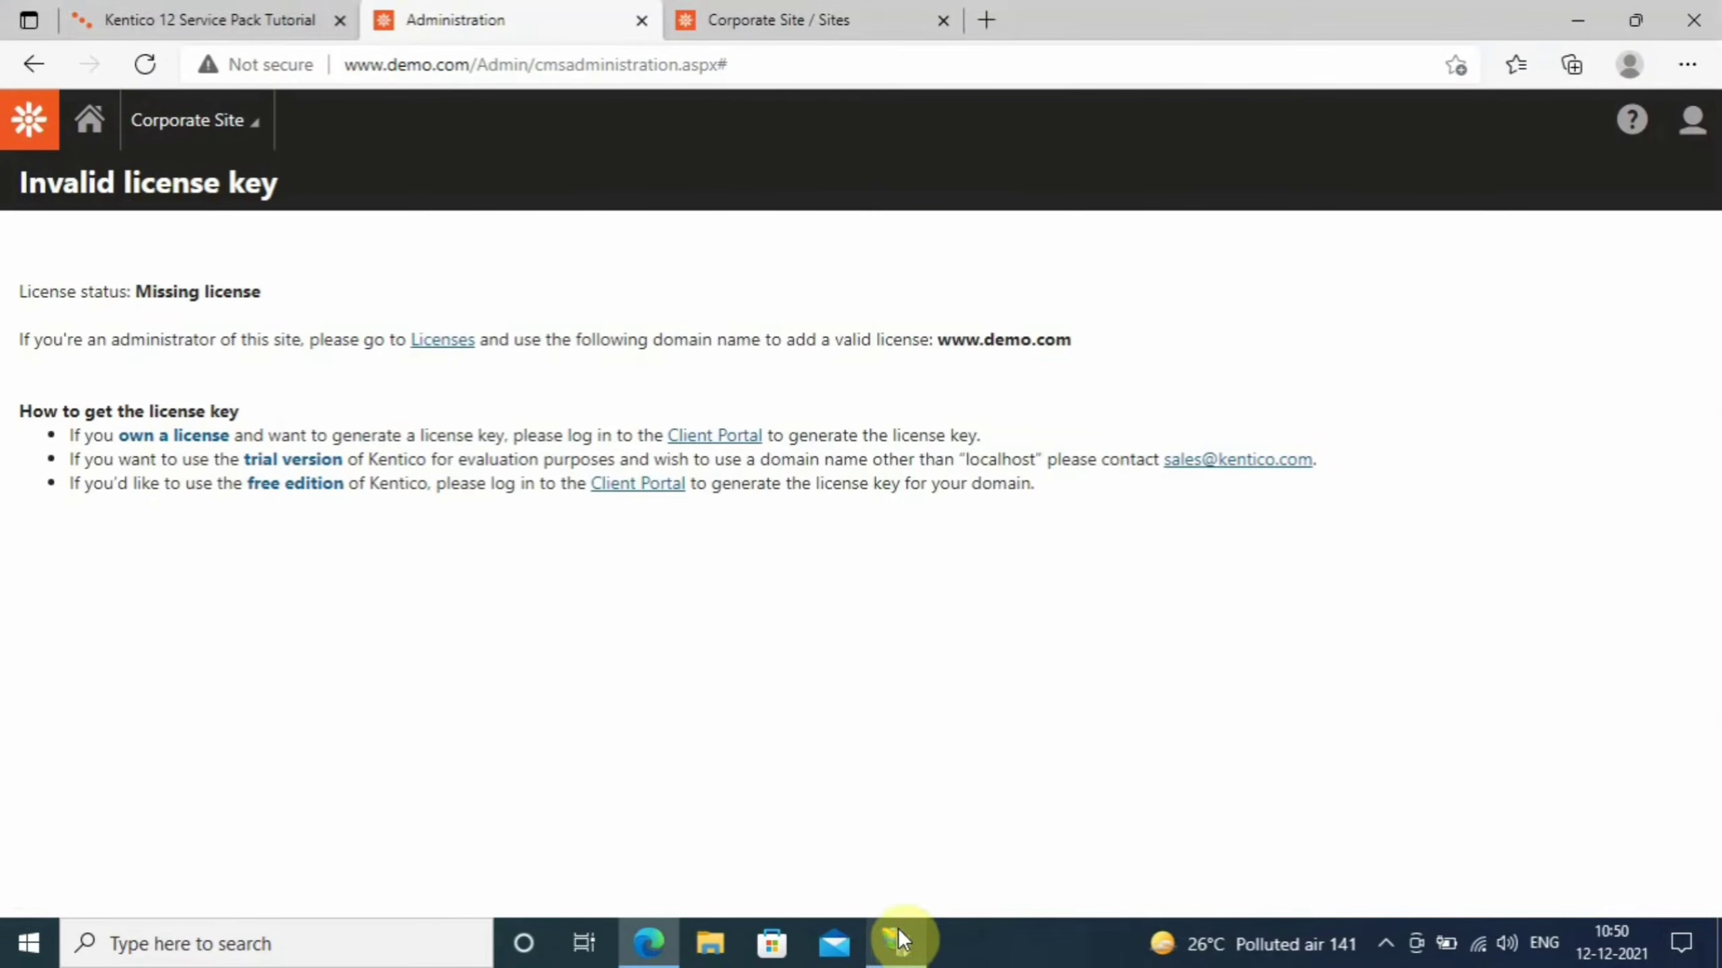
Open the Licenses administration and delete the 127.0.0.1 and localhost licenses.
click(450, 345)
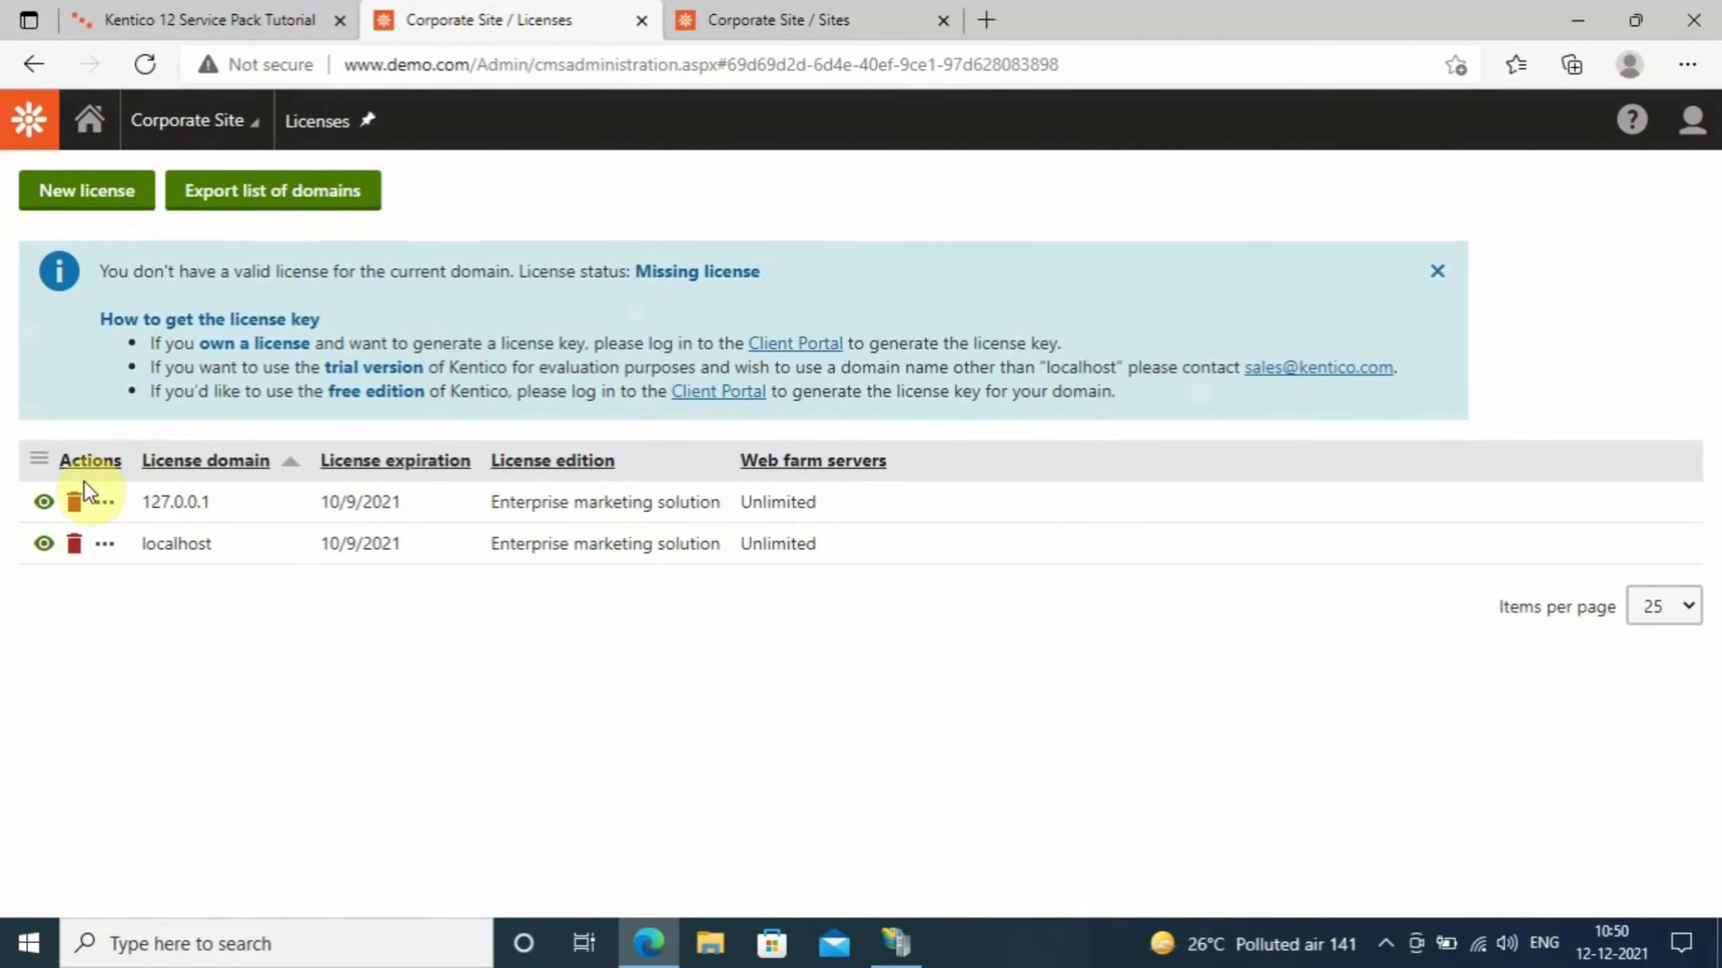
click(74, 502)
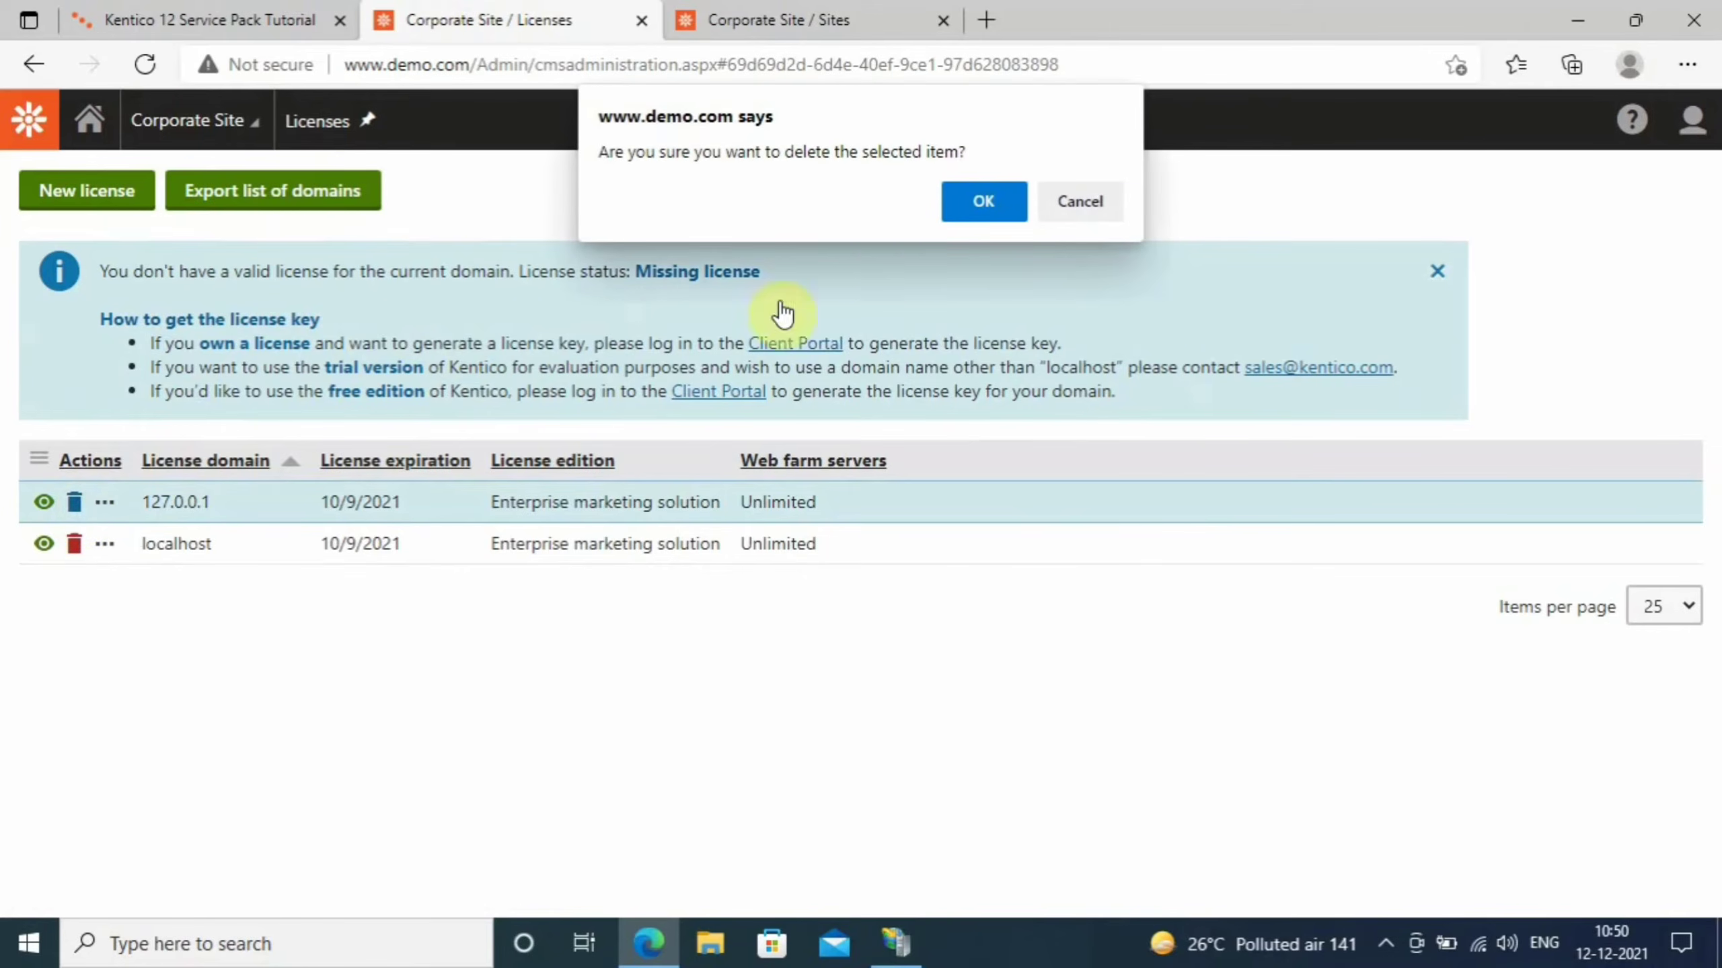
click(991, 207)
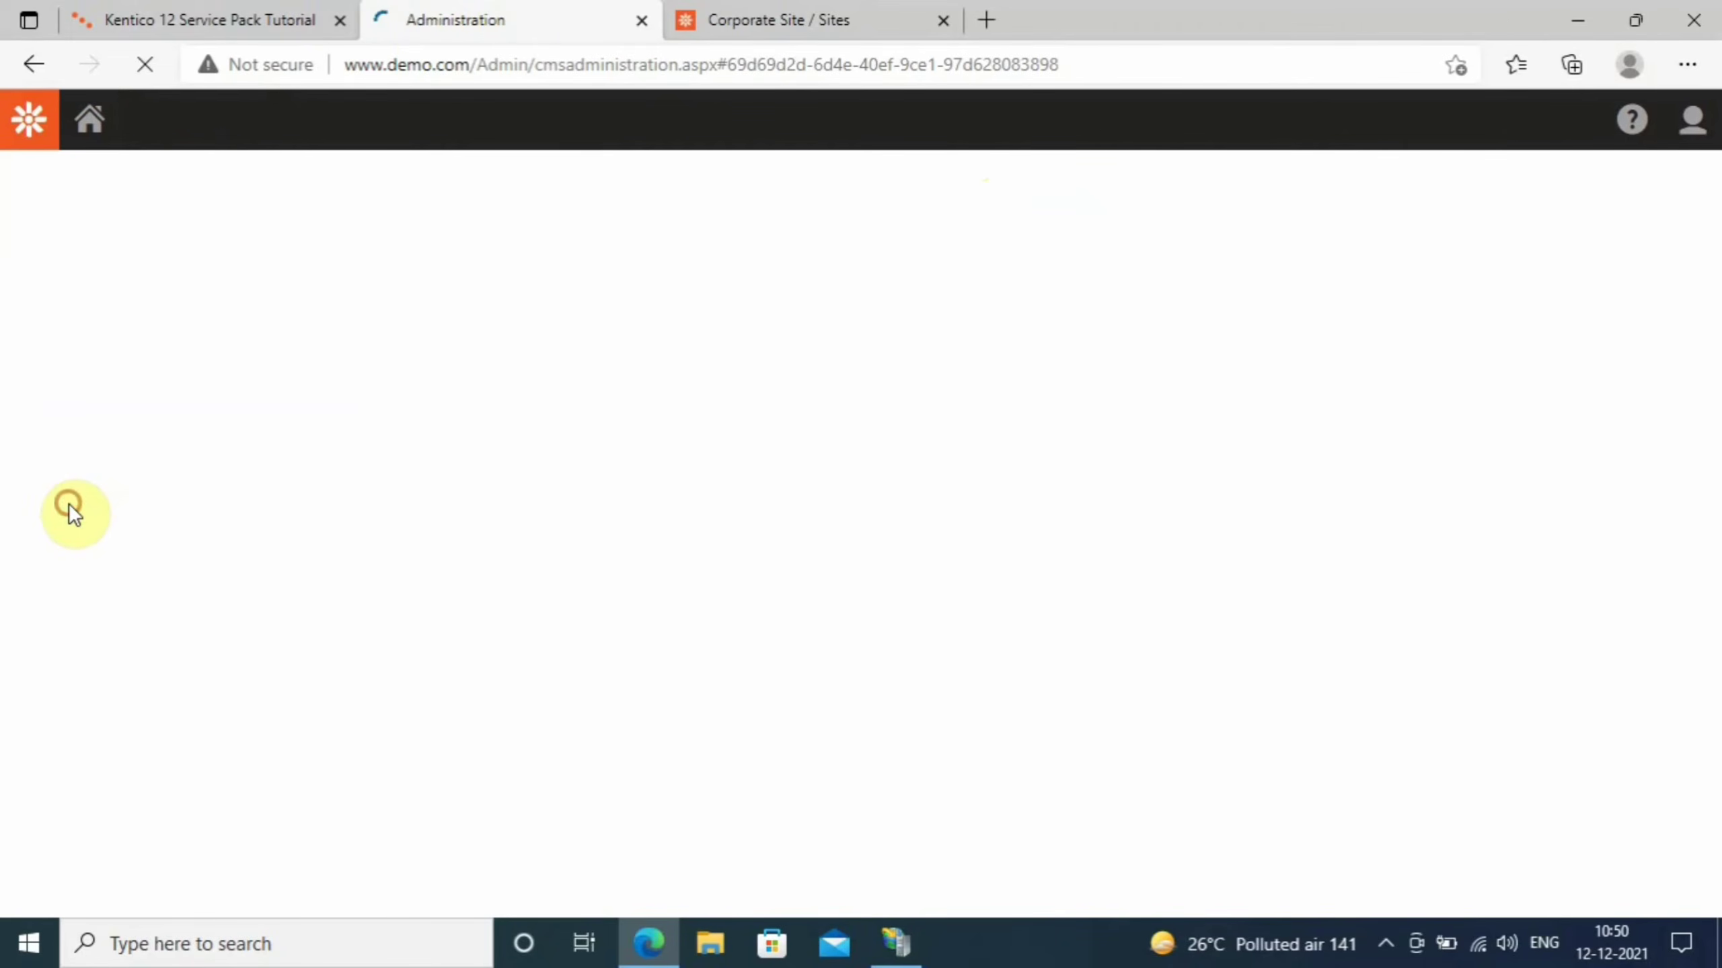
click(75, 502)
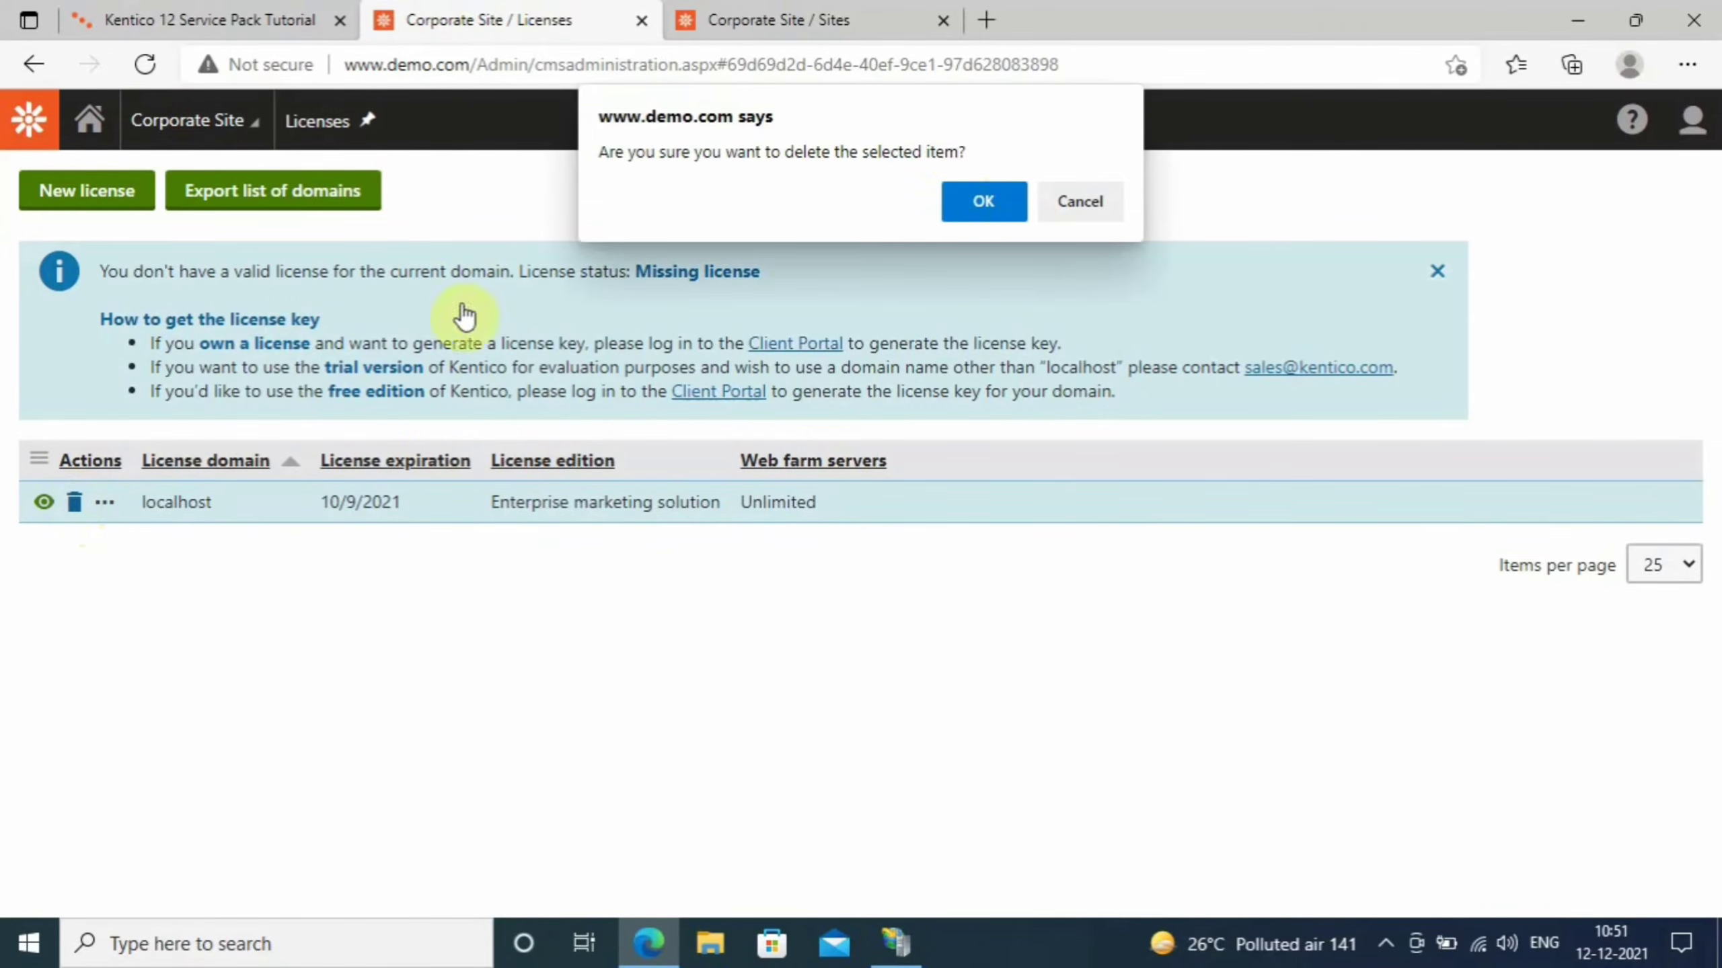
click(984, 204)
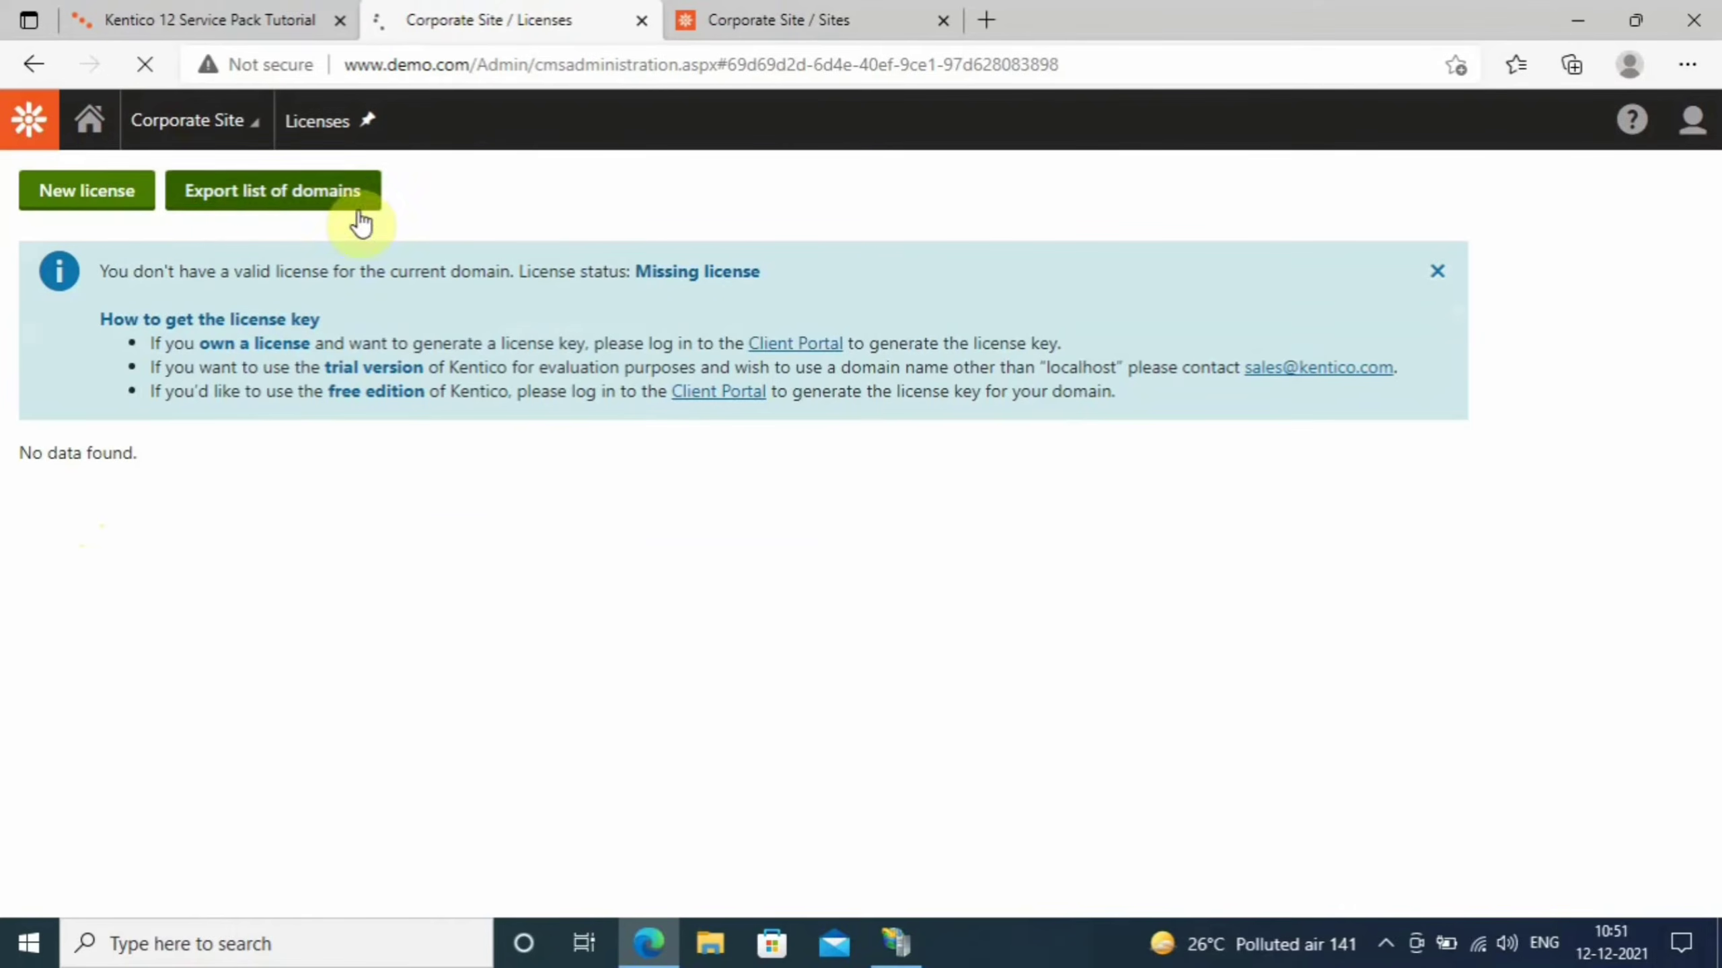
Start a new license in the Licenses administration and go to its License key field.
click(105, 184)
click(210, 343)
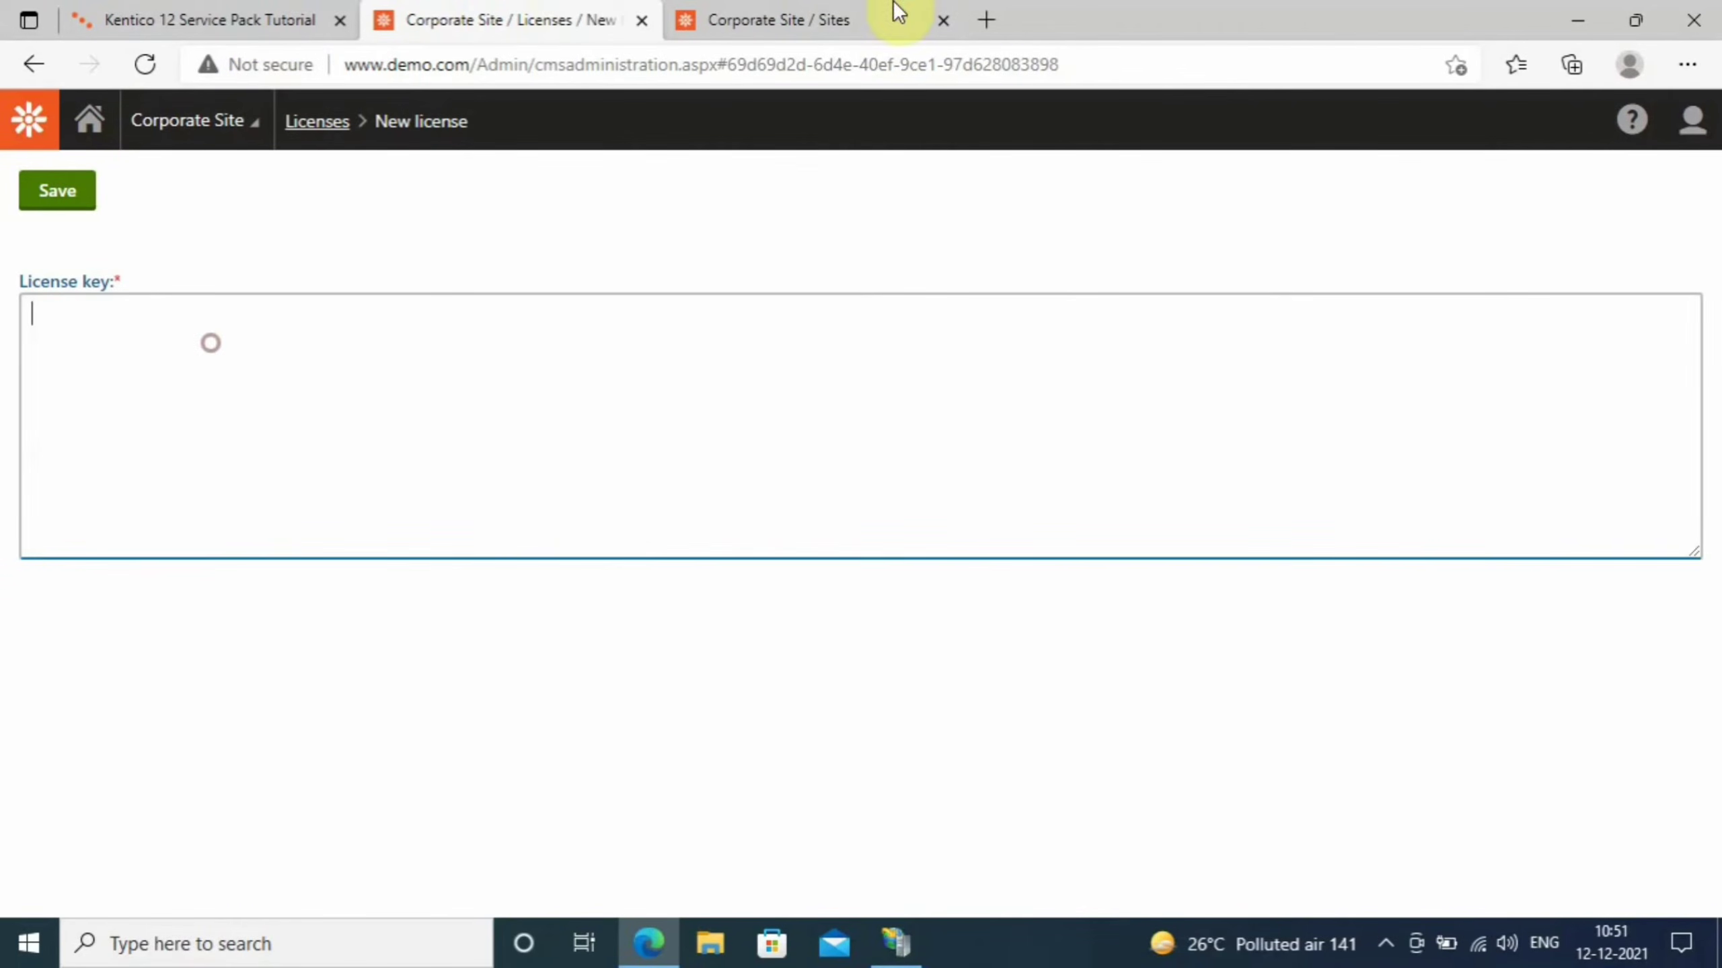
Look through the New Volume (F:) drive and the Downloads folder in File Explorer, and close the extra browser tab.
click(988, 18)
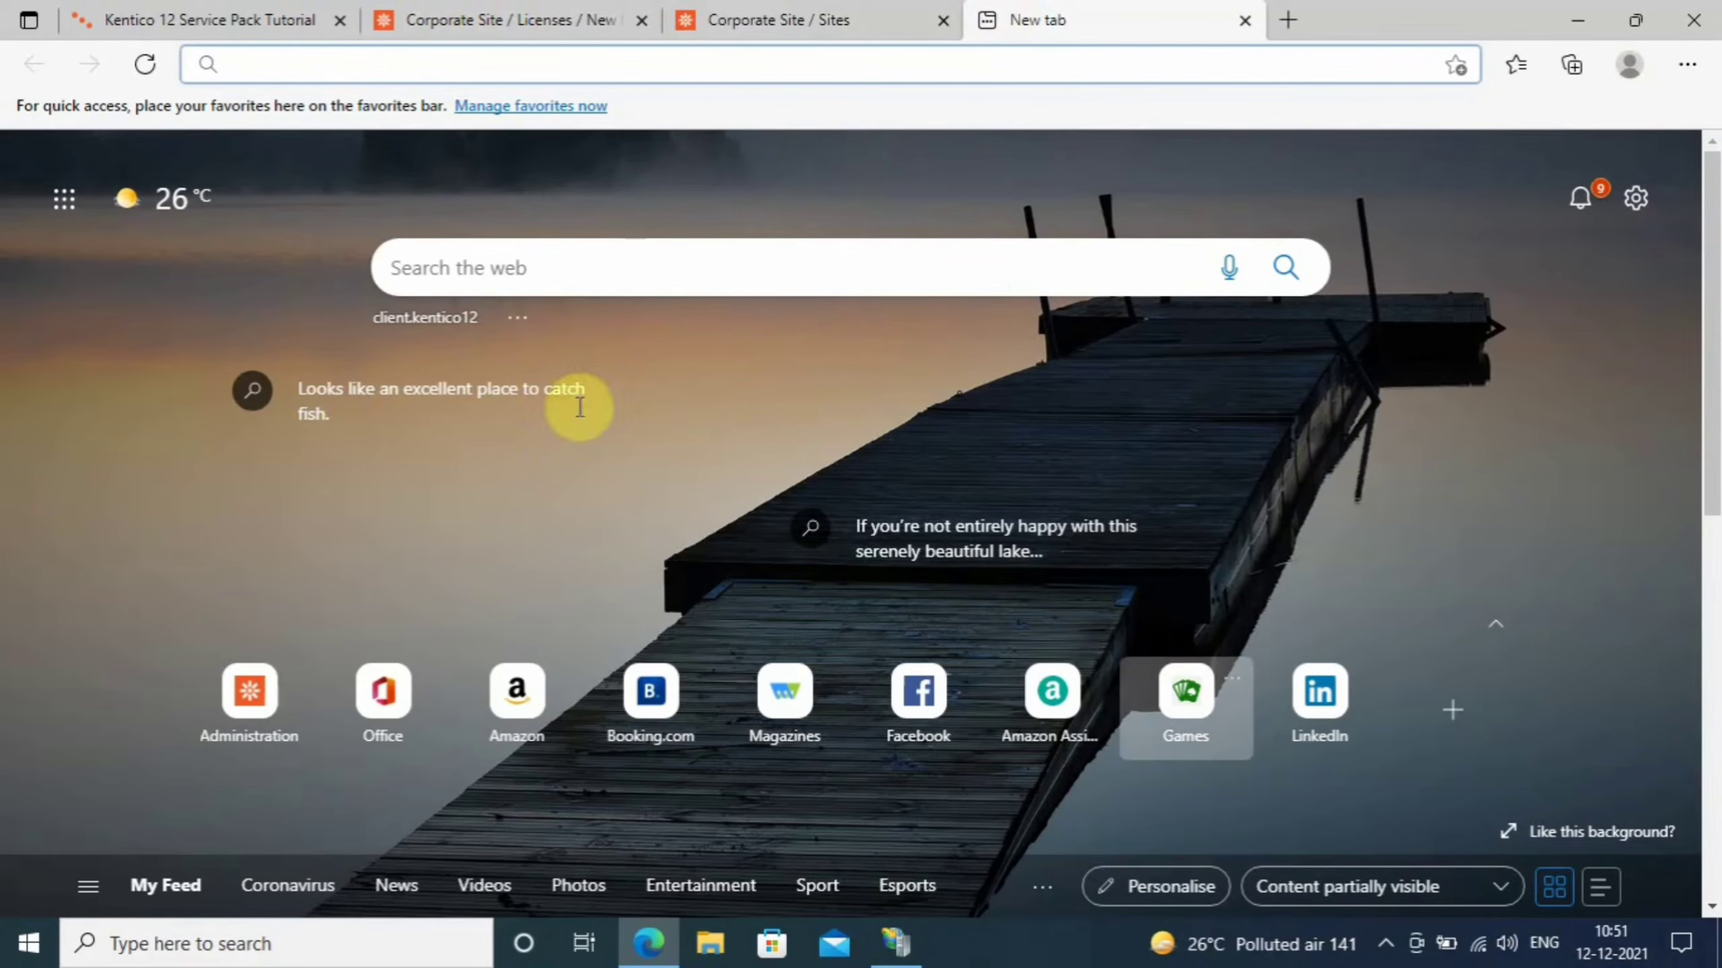
click(715, 951)
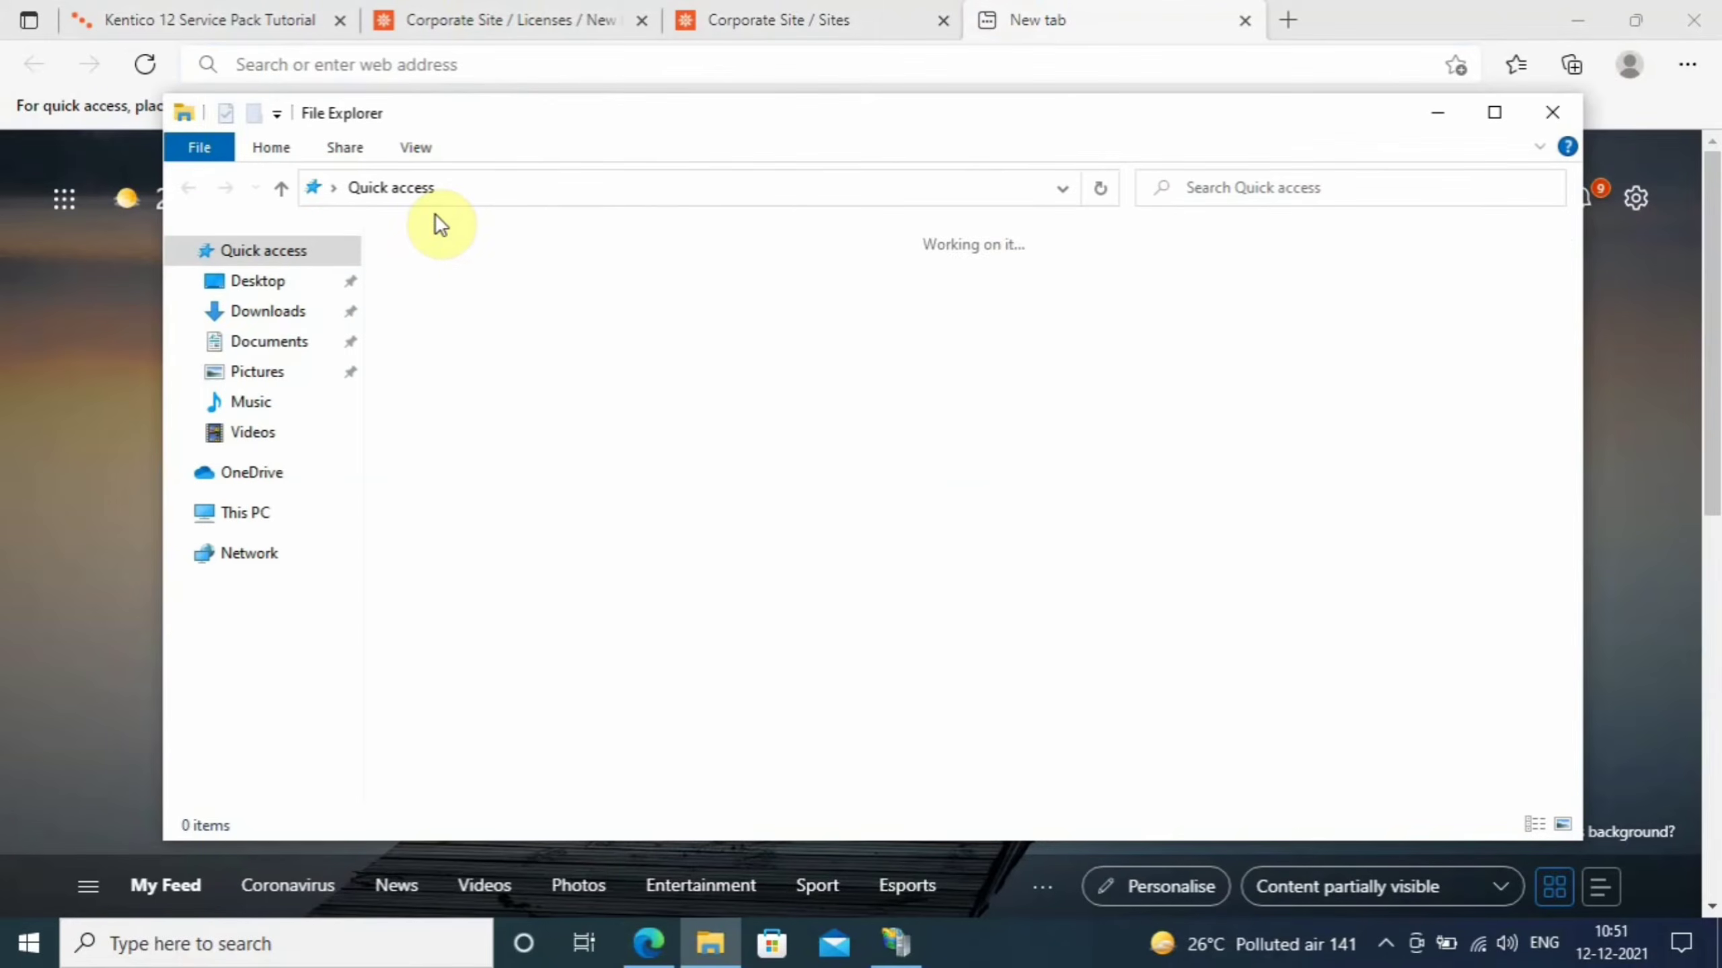
click(261, 519)
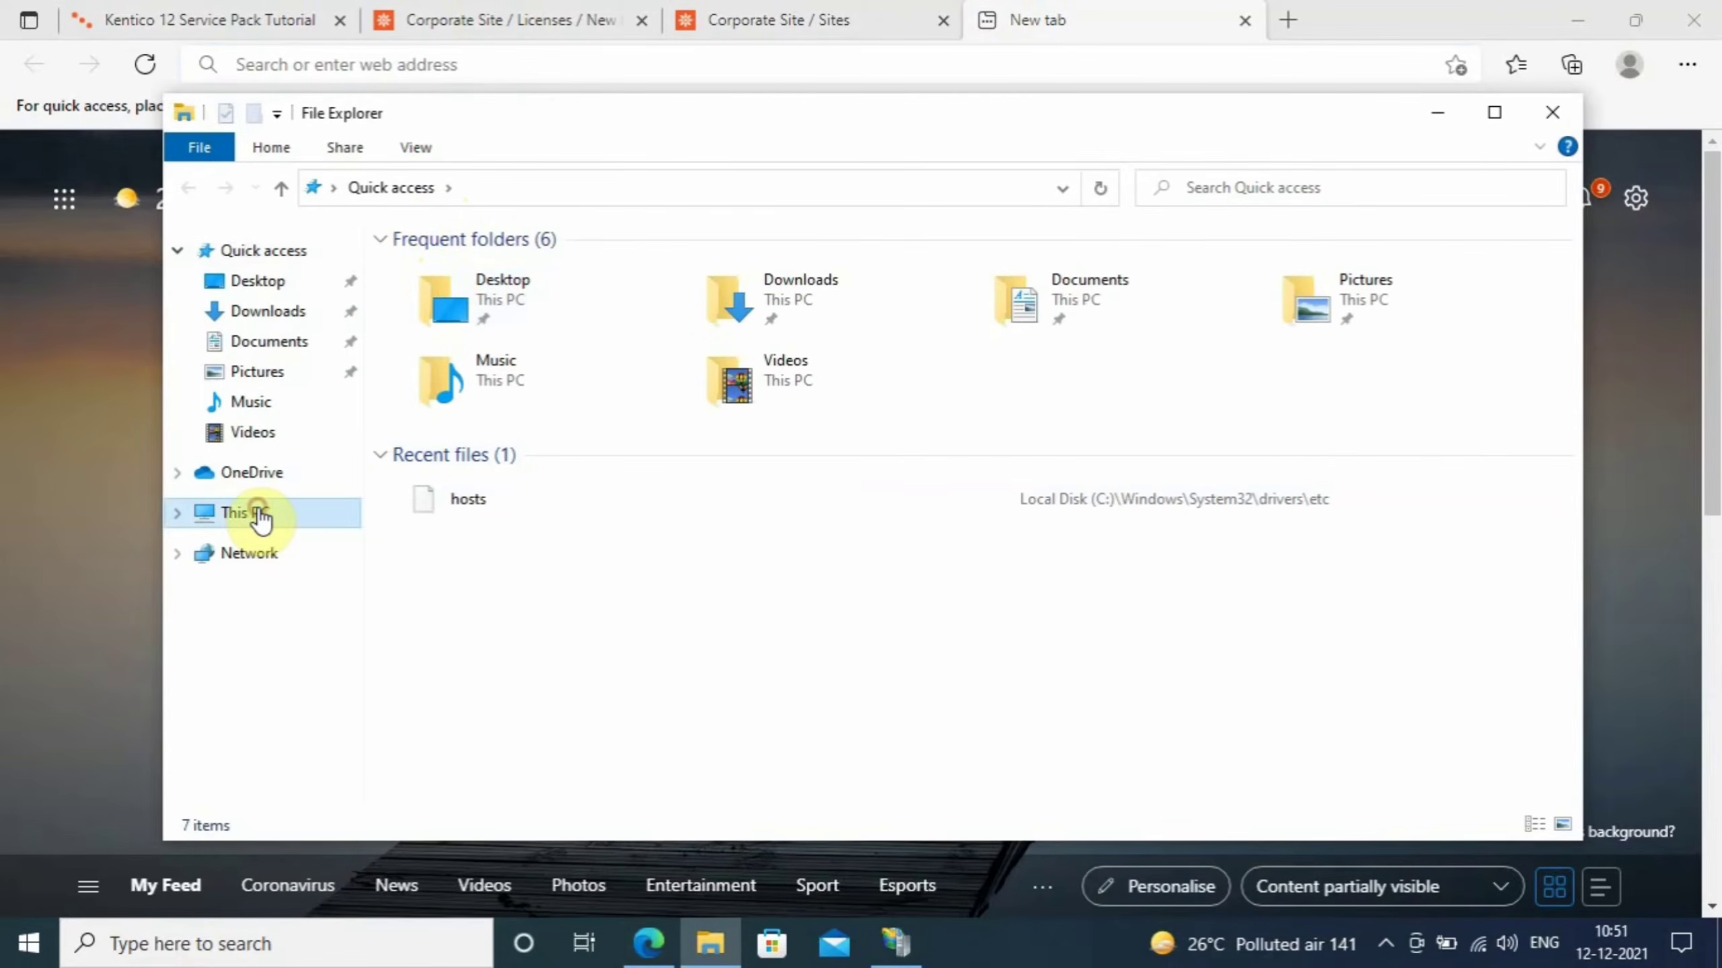
double_click(1190, 563)
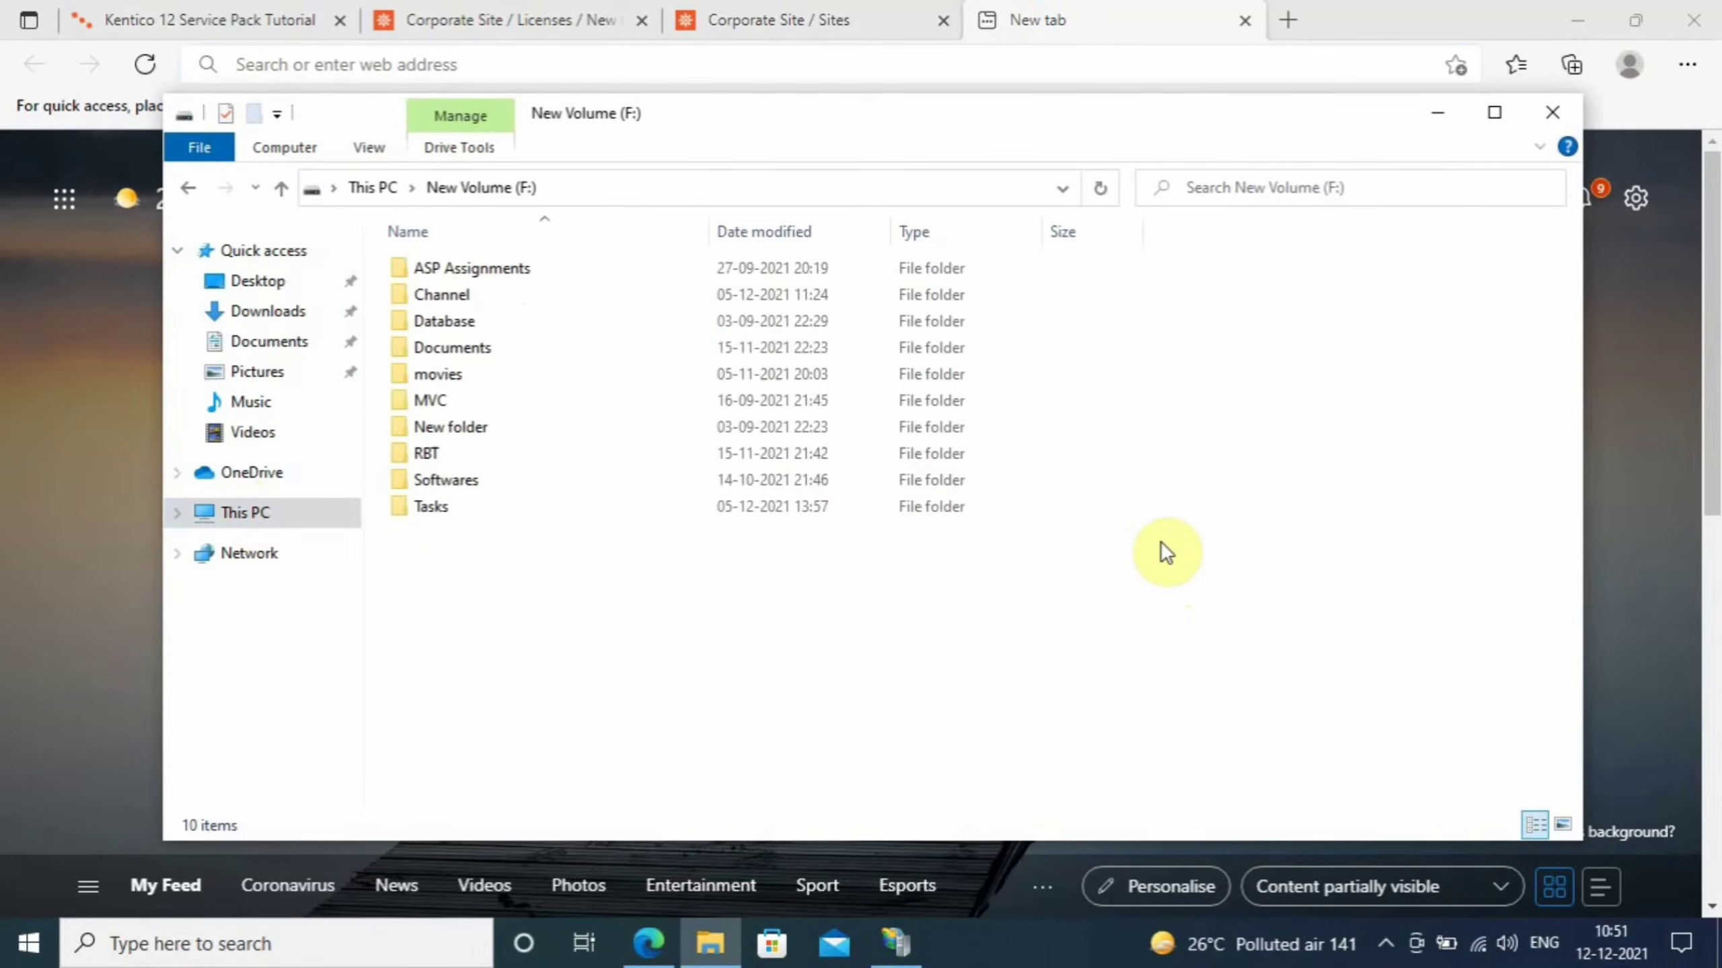
click(270, 314)
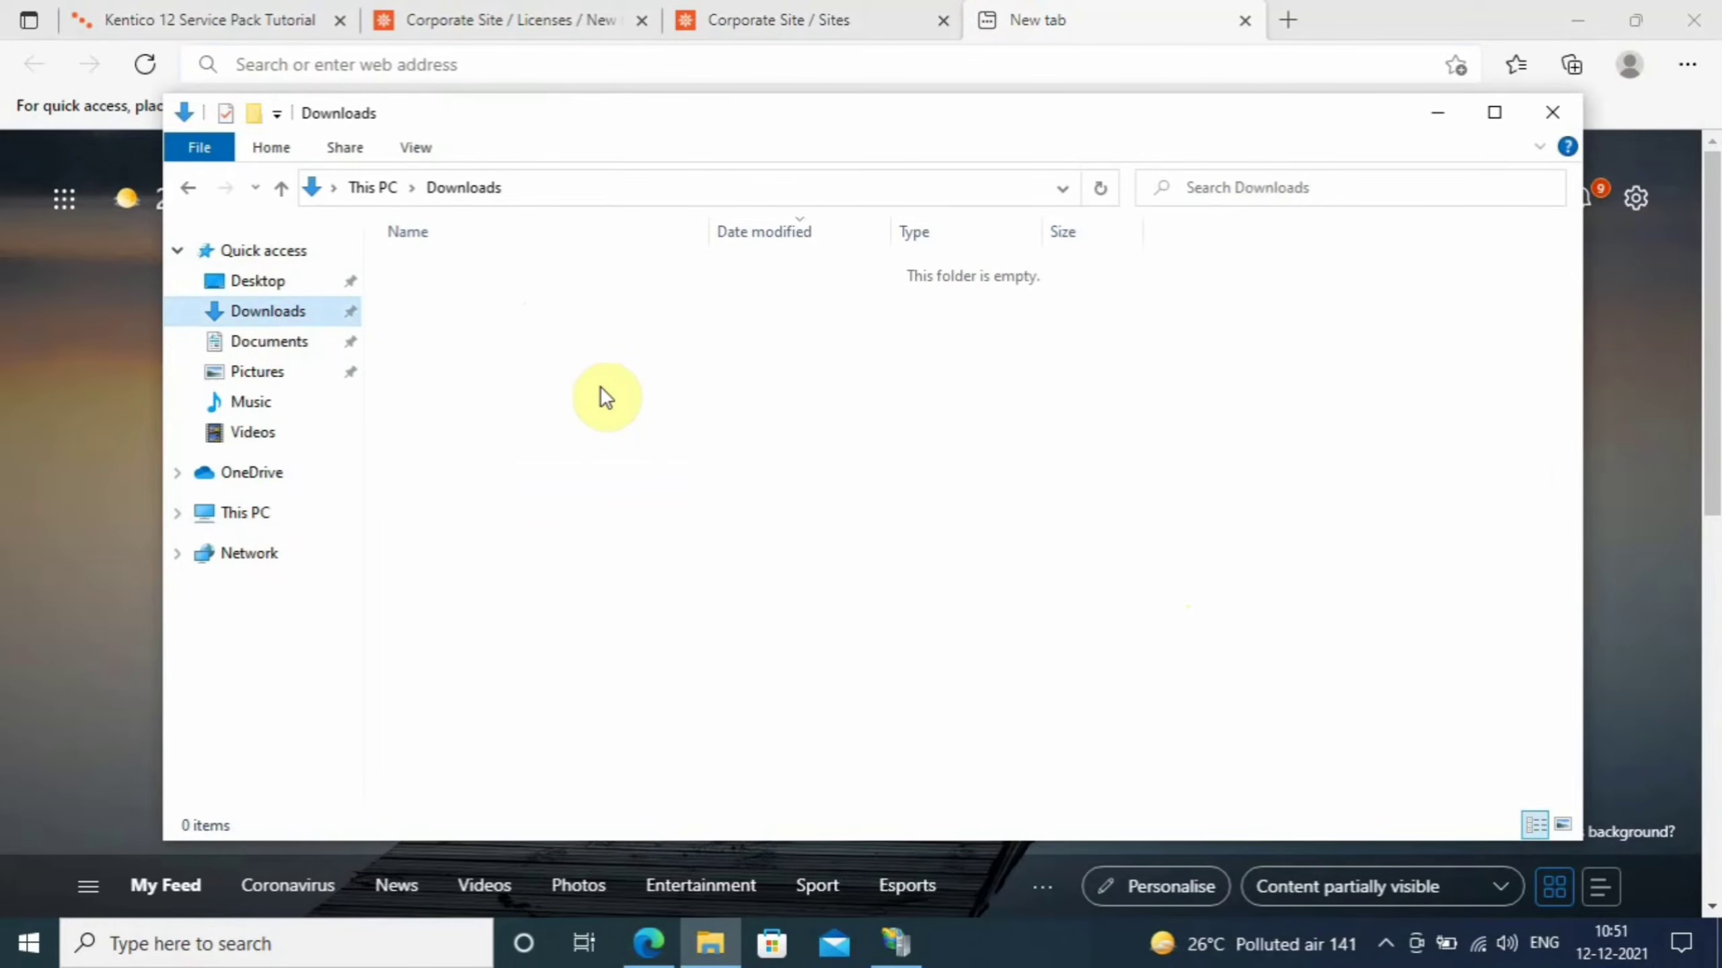
click(1534, 127)
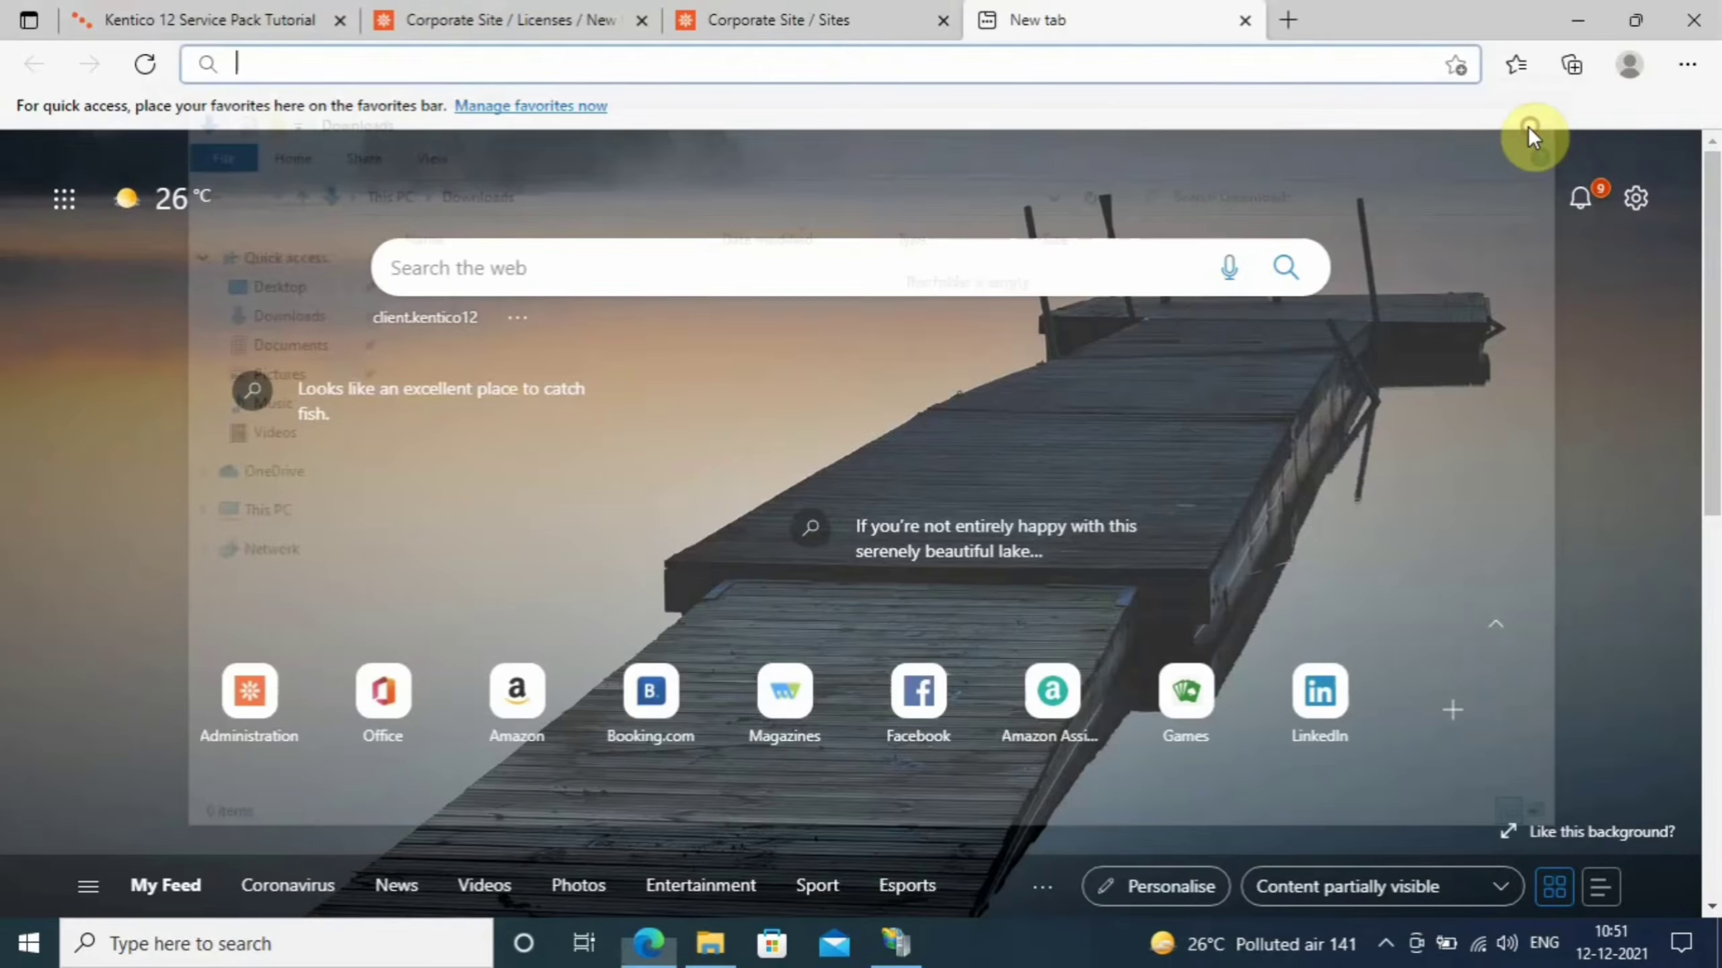
click(1244, 20)
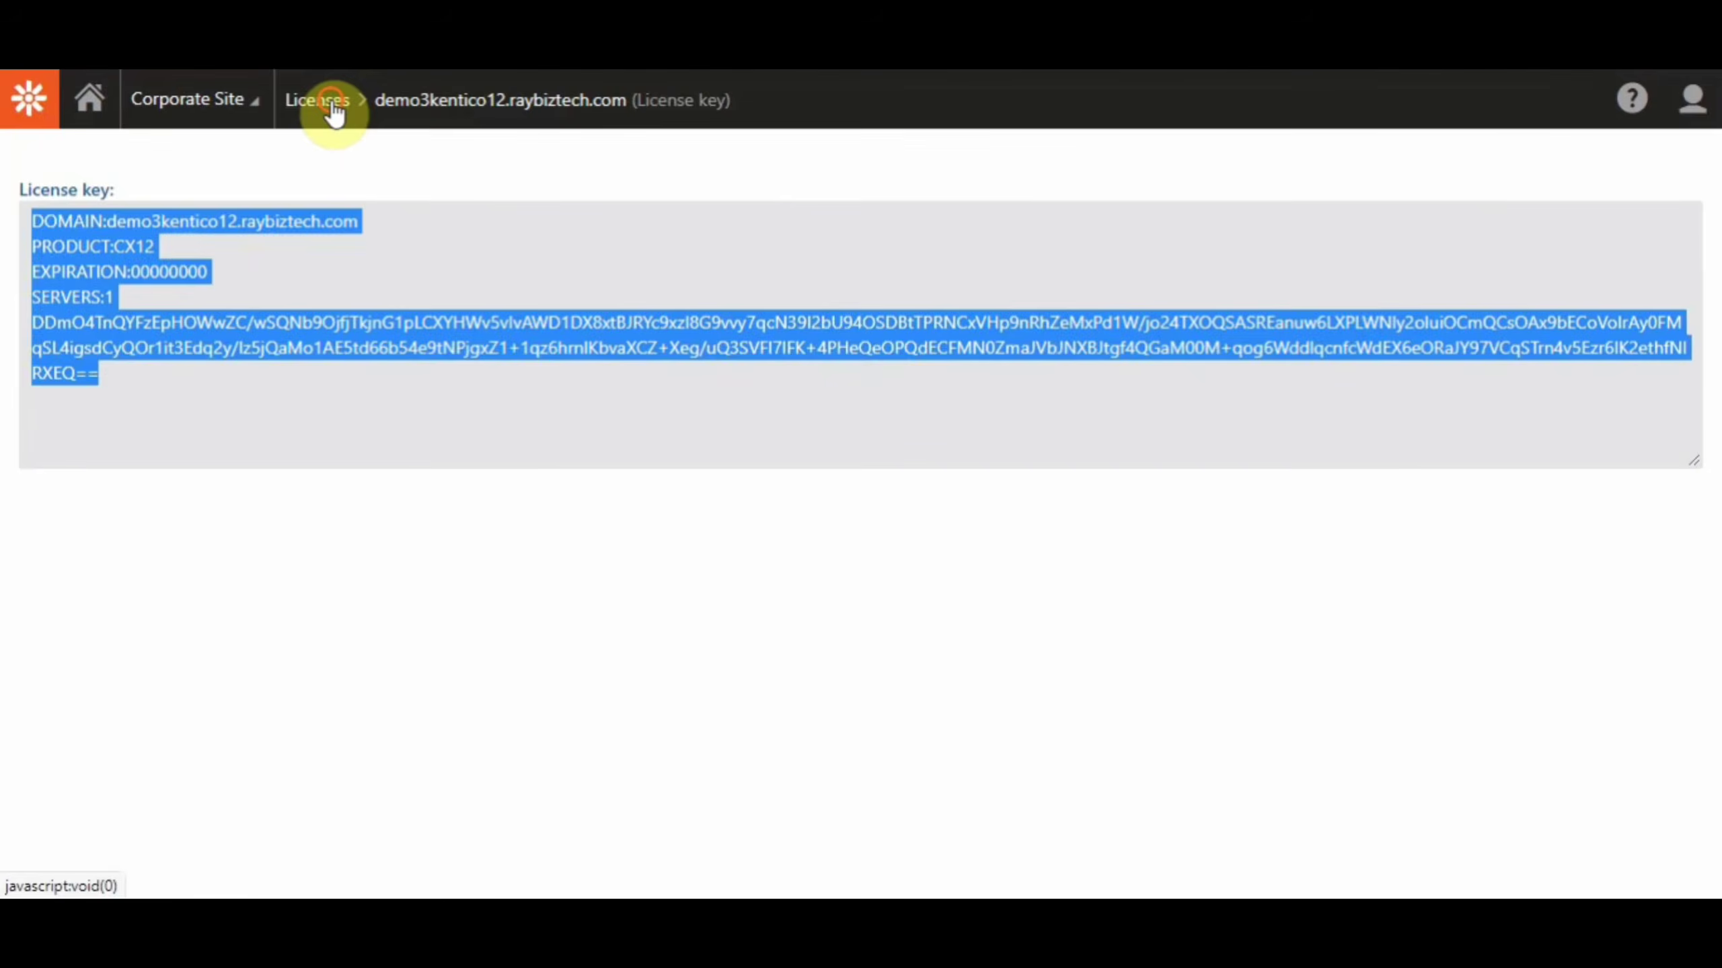
Return to the Licenses list and try to add a new license by pasting the license key and saving it.
click(332, 121)
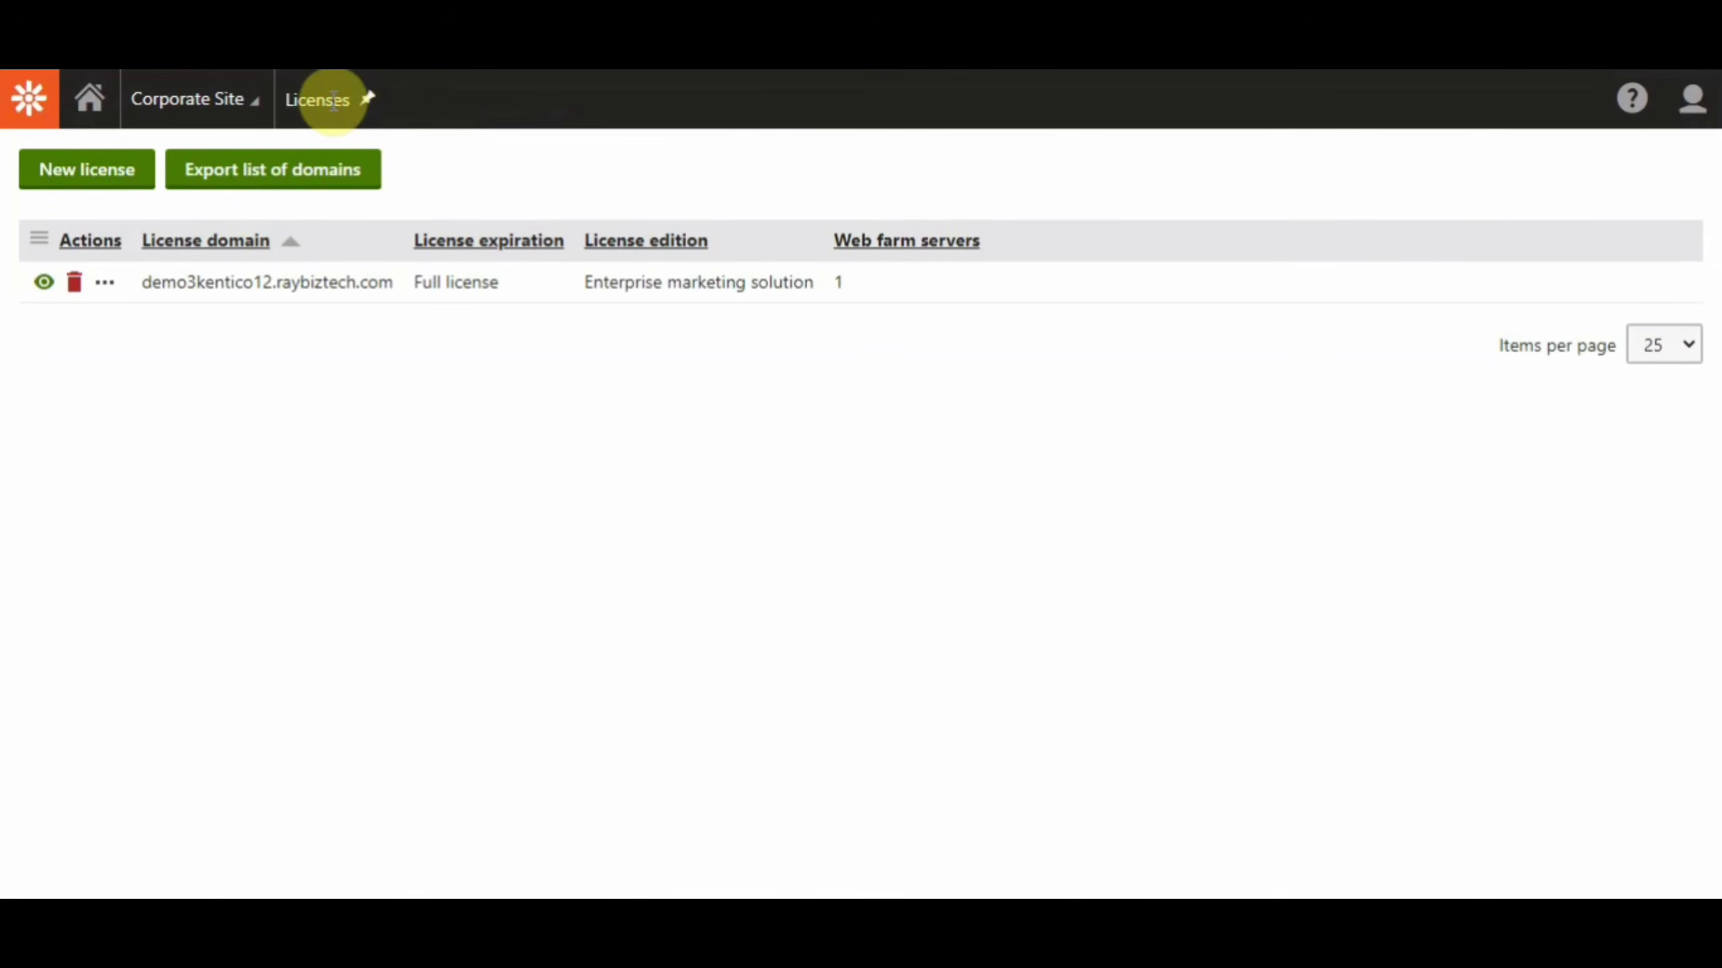
click(110, 167)
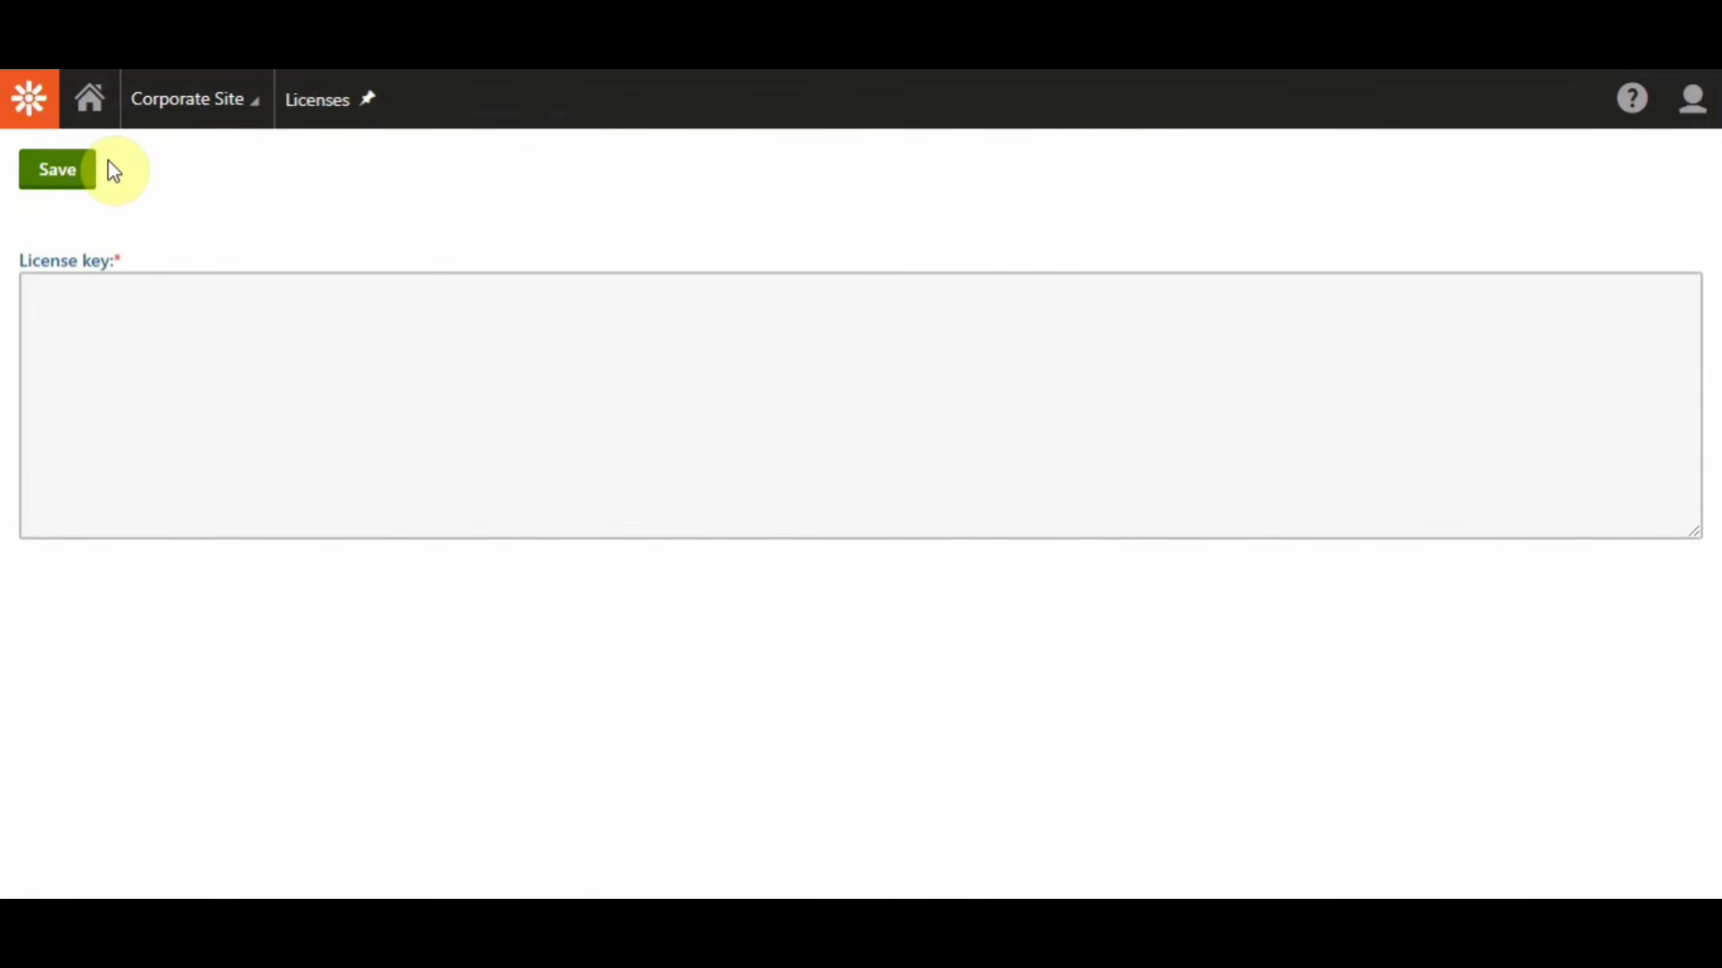
click(267, 397)
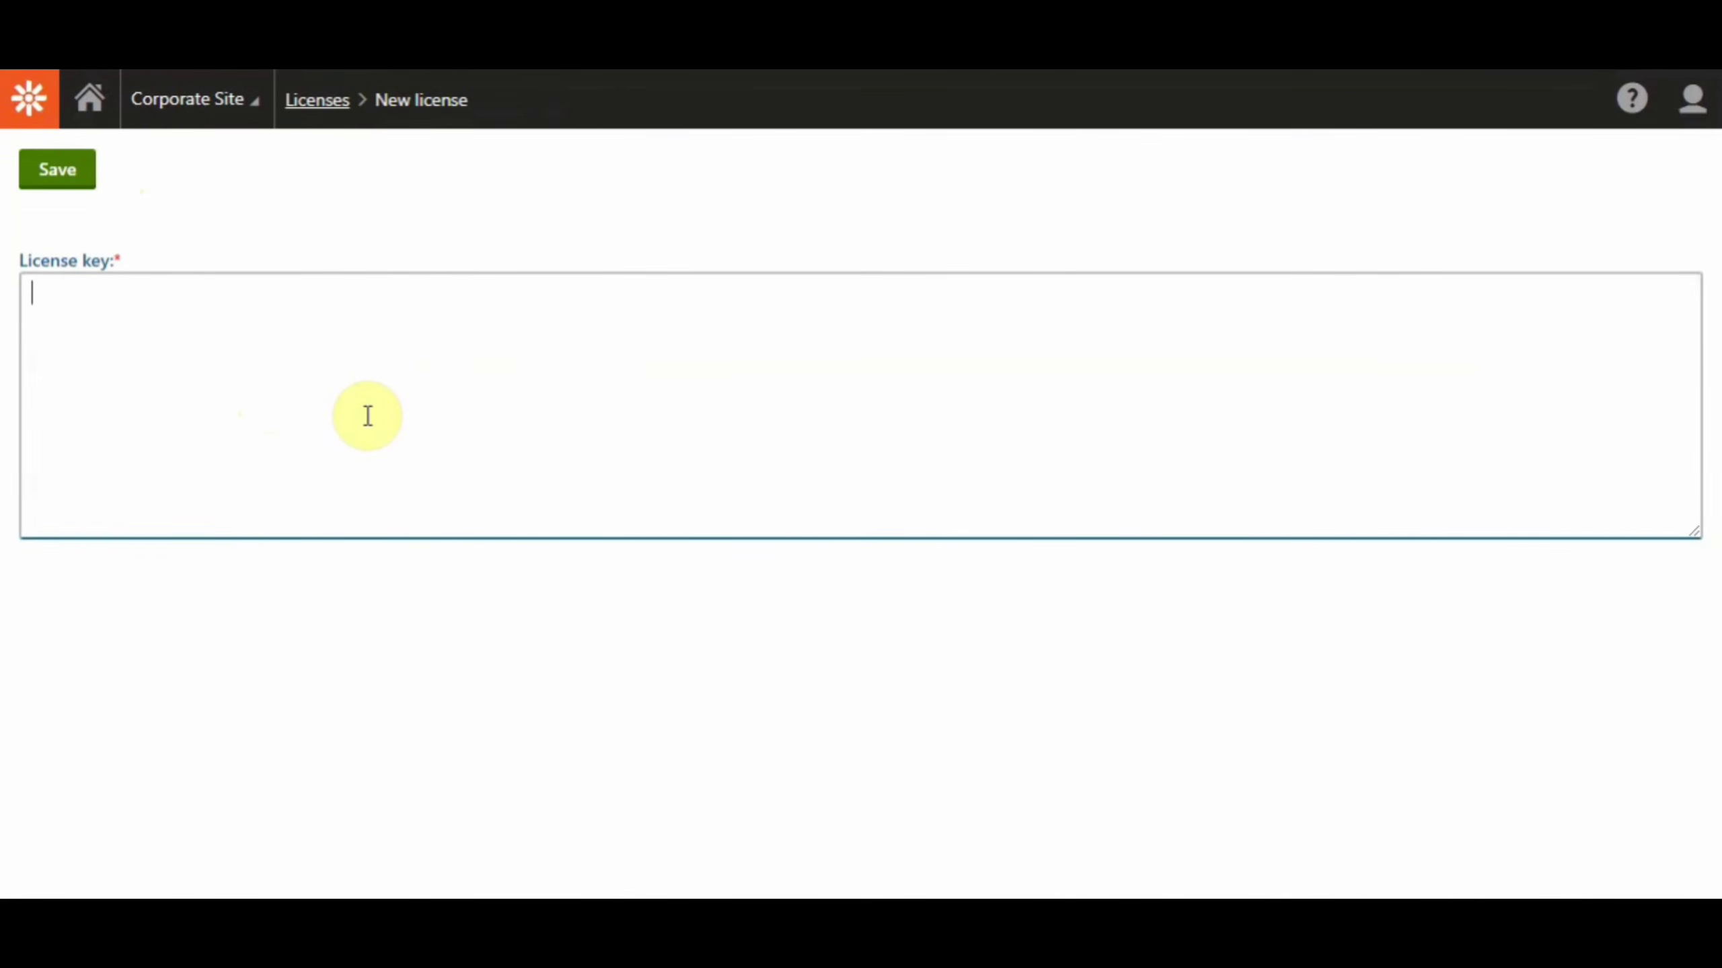
key(ctrl+v)
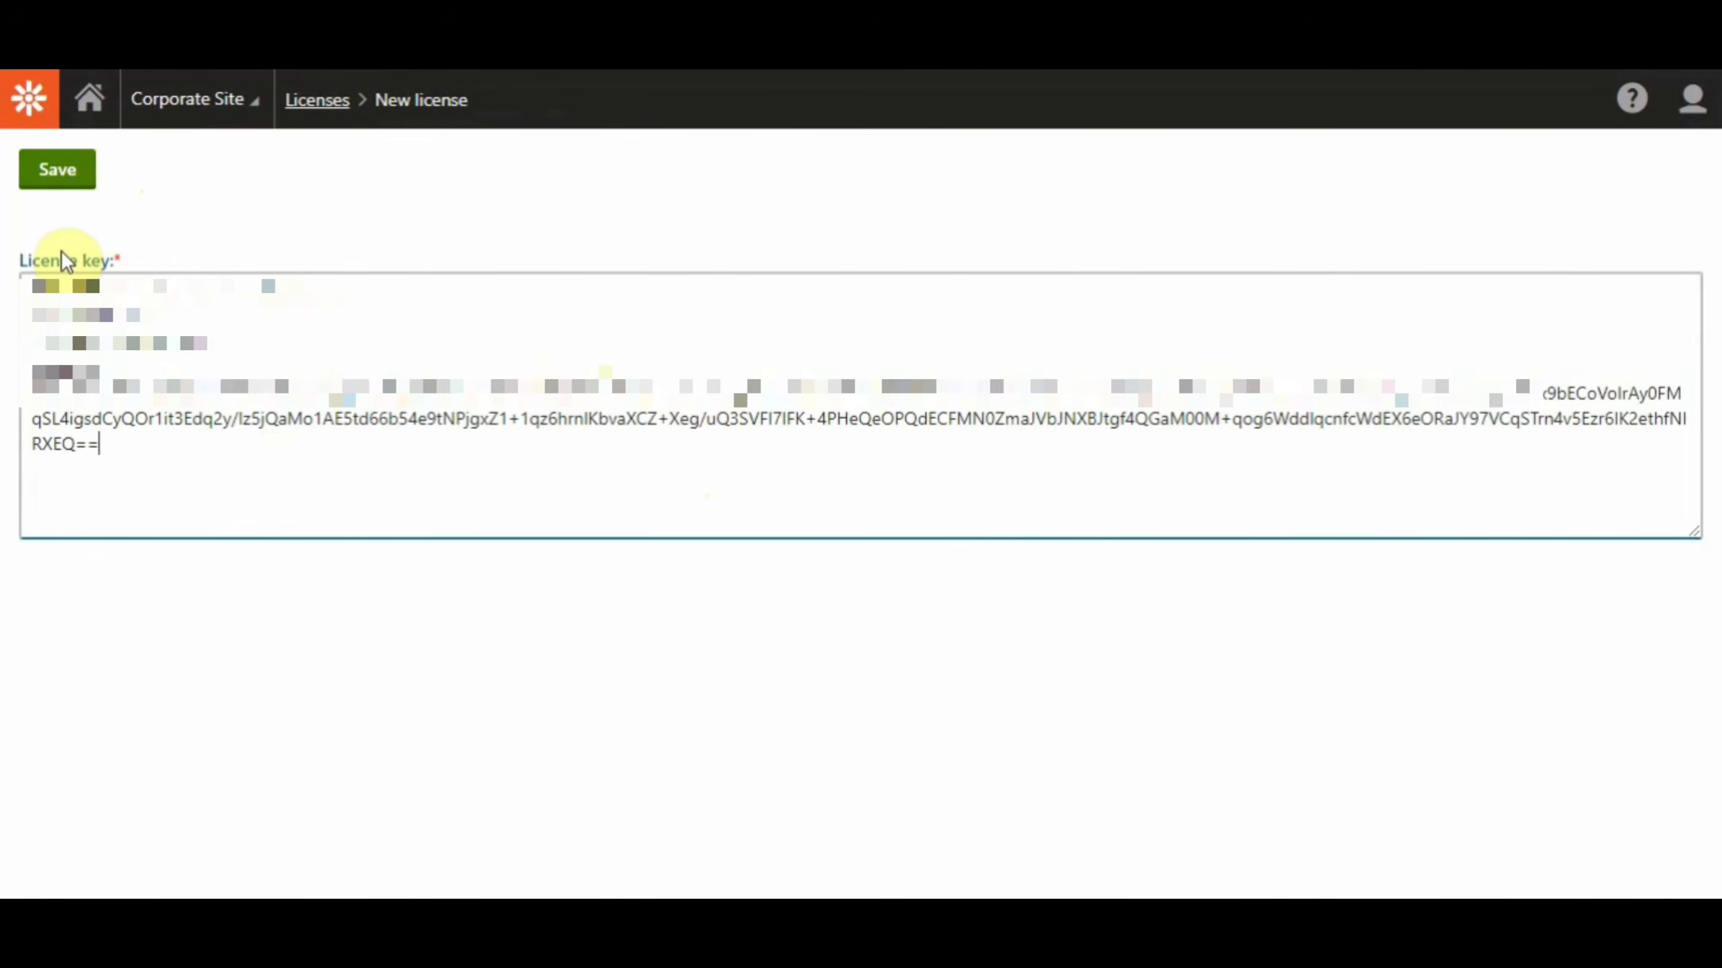
click(60, 173)
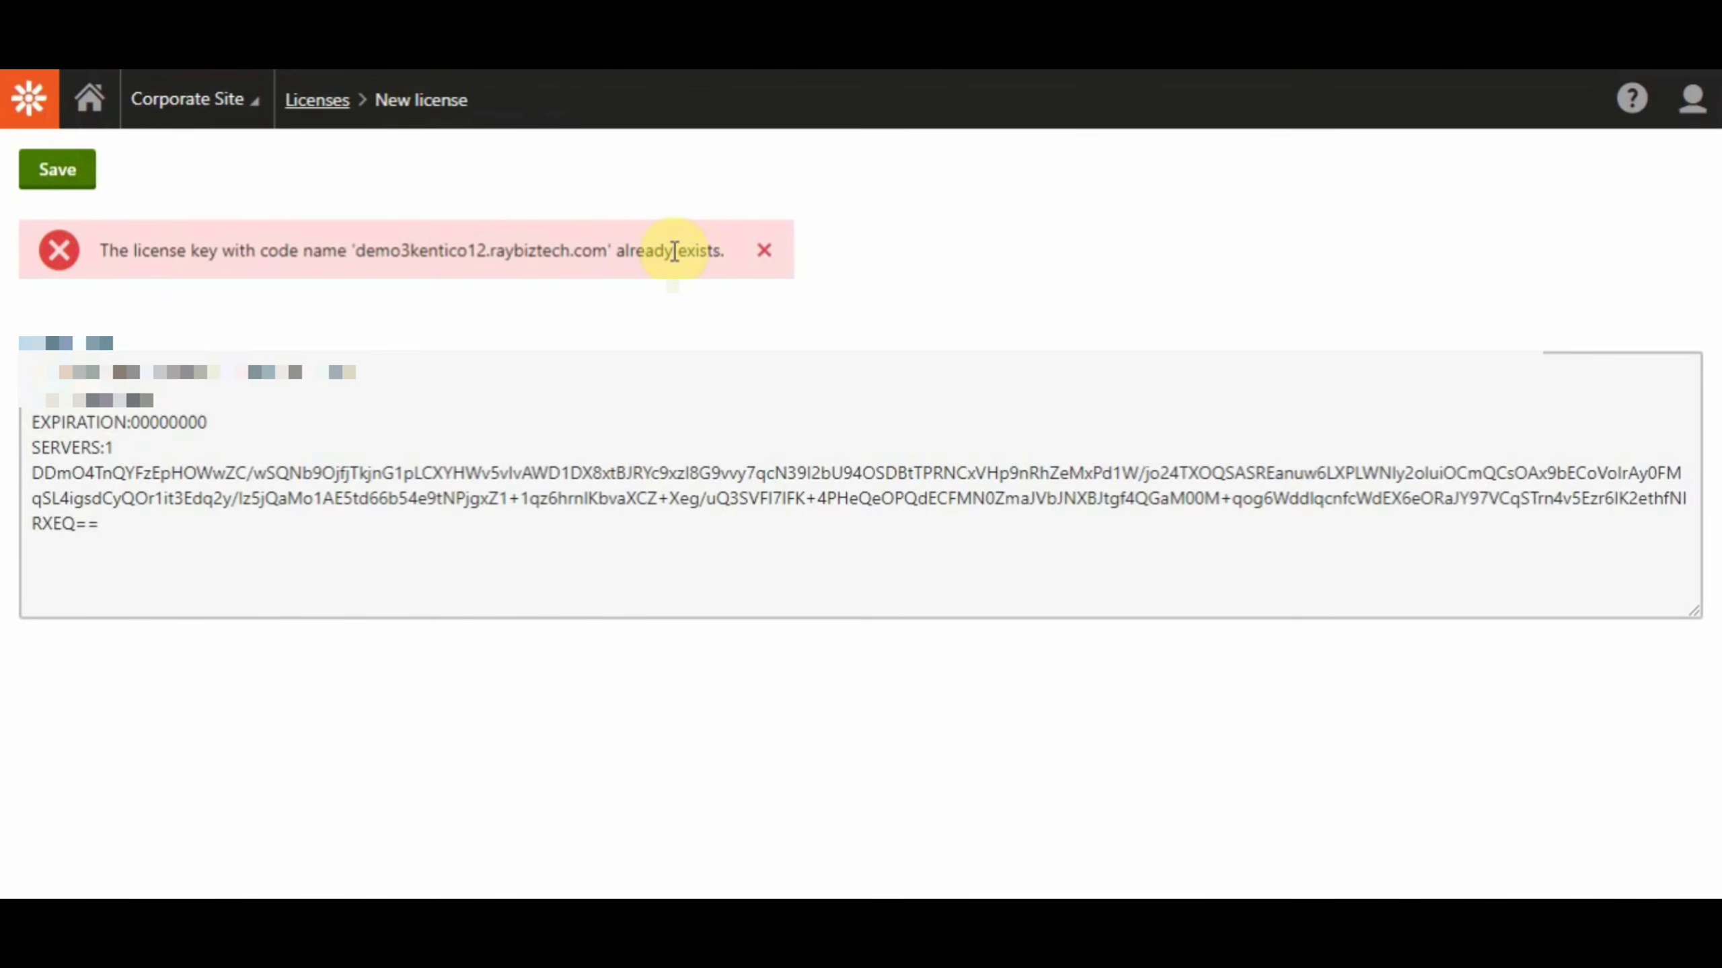
click(768, 251)
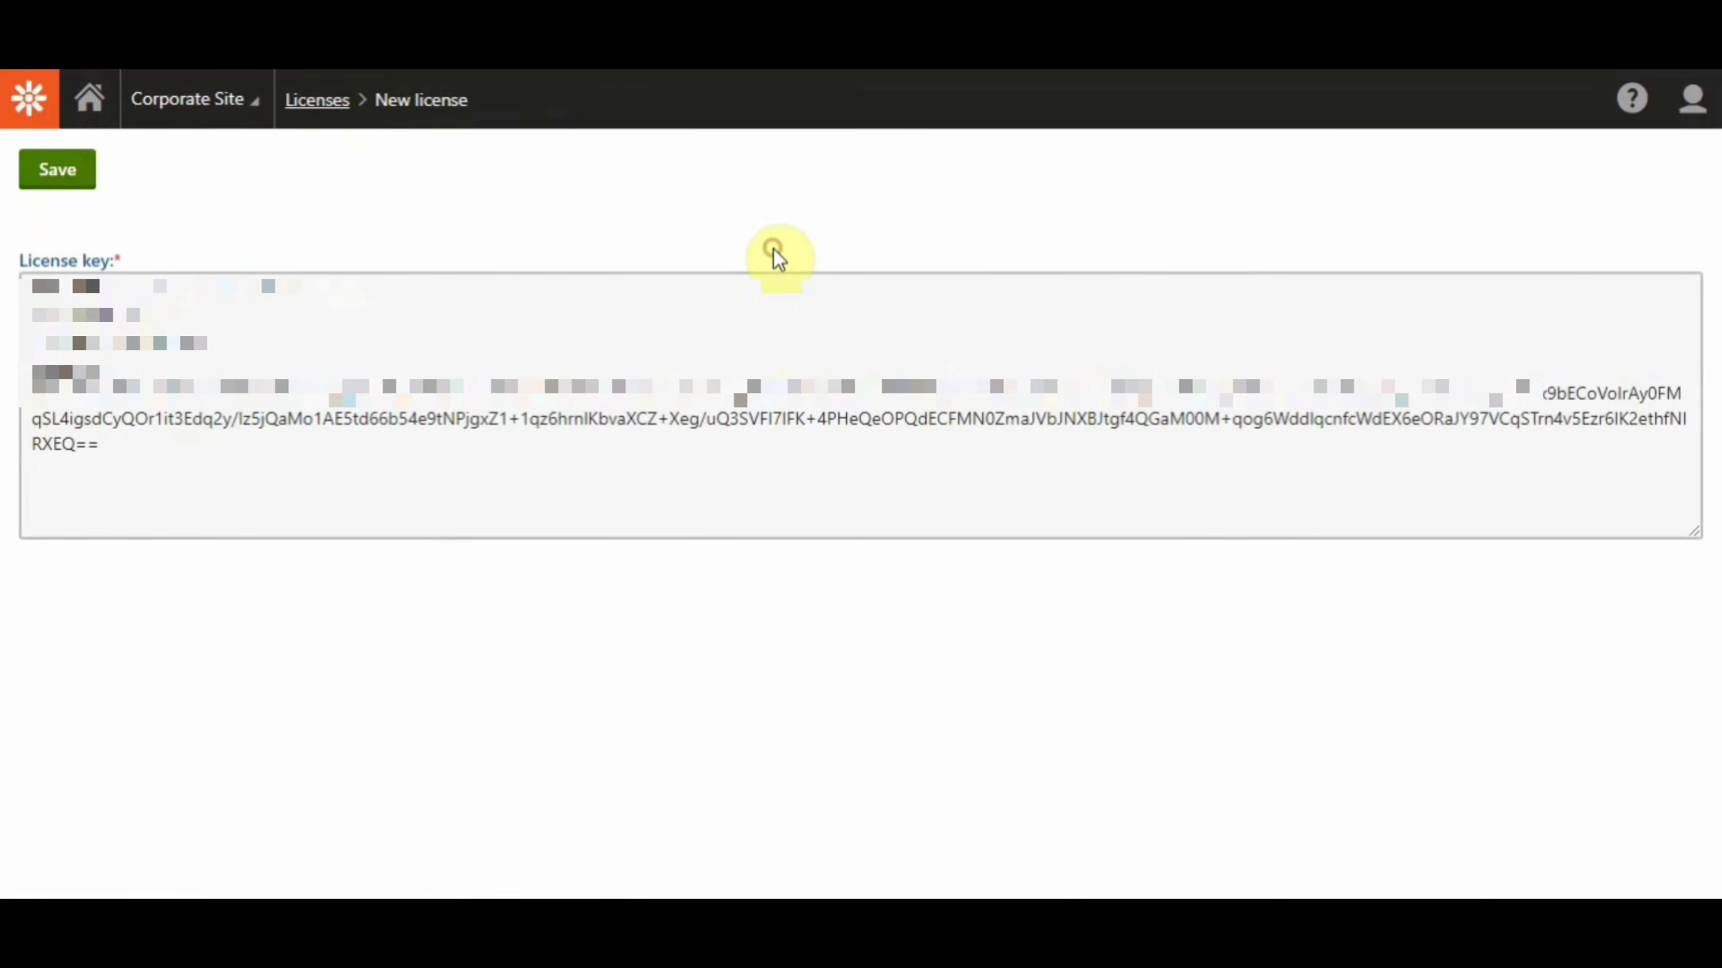
Return to the Licenses list and check the existing license's expiration.
click(344, 112)
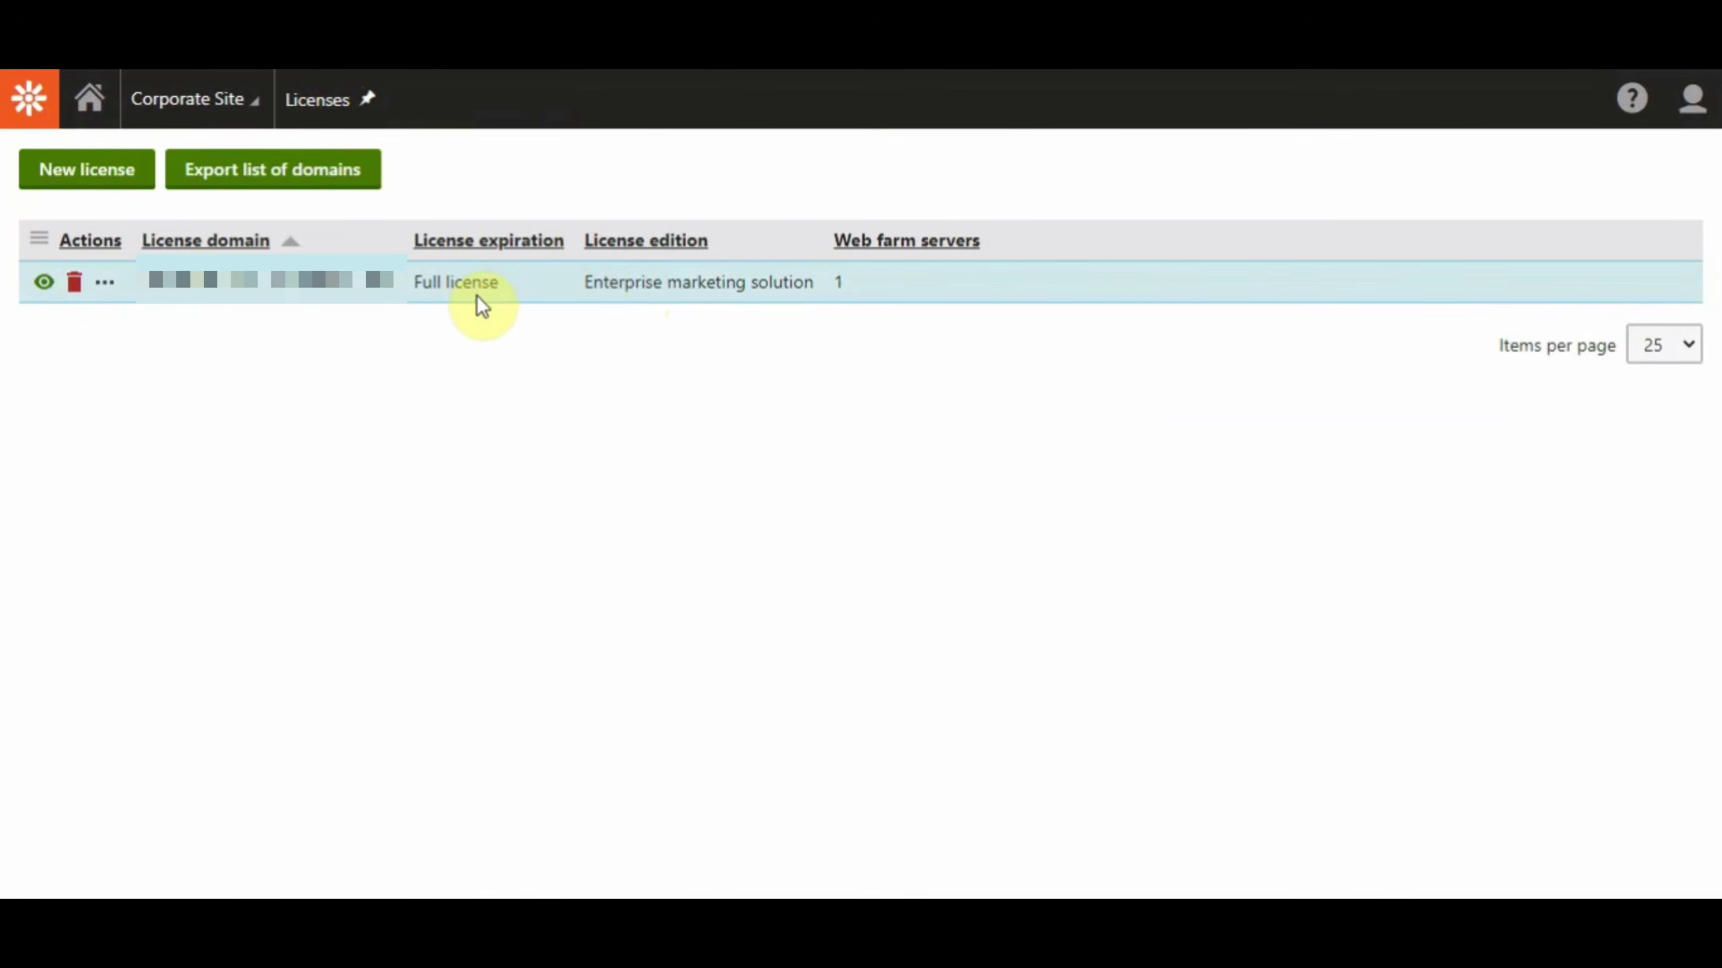
drag(502, 288, 415, 285)
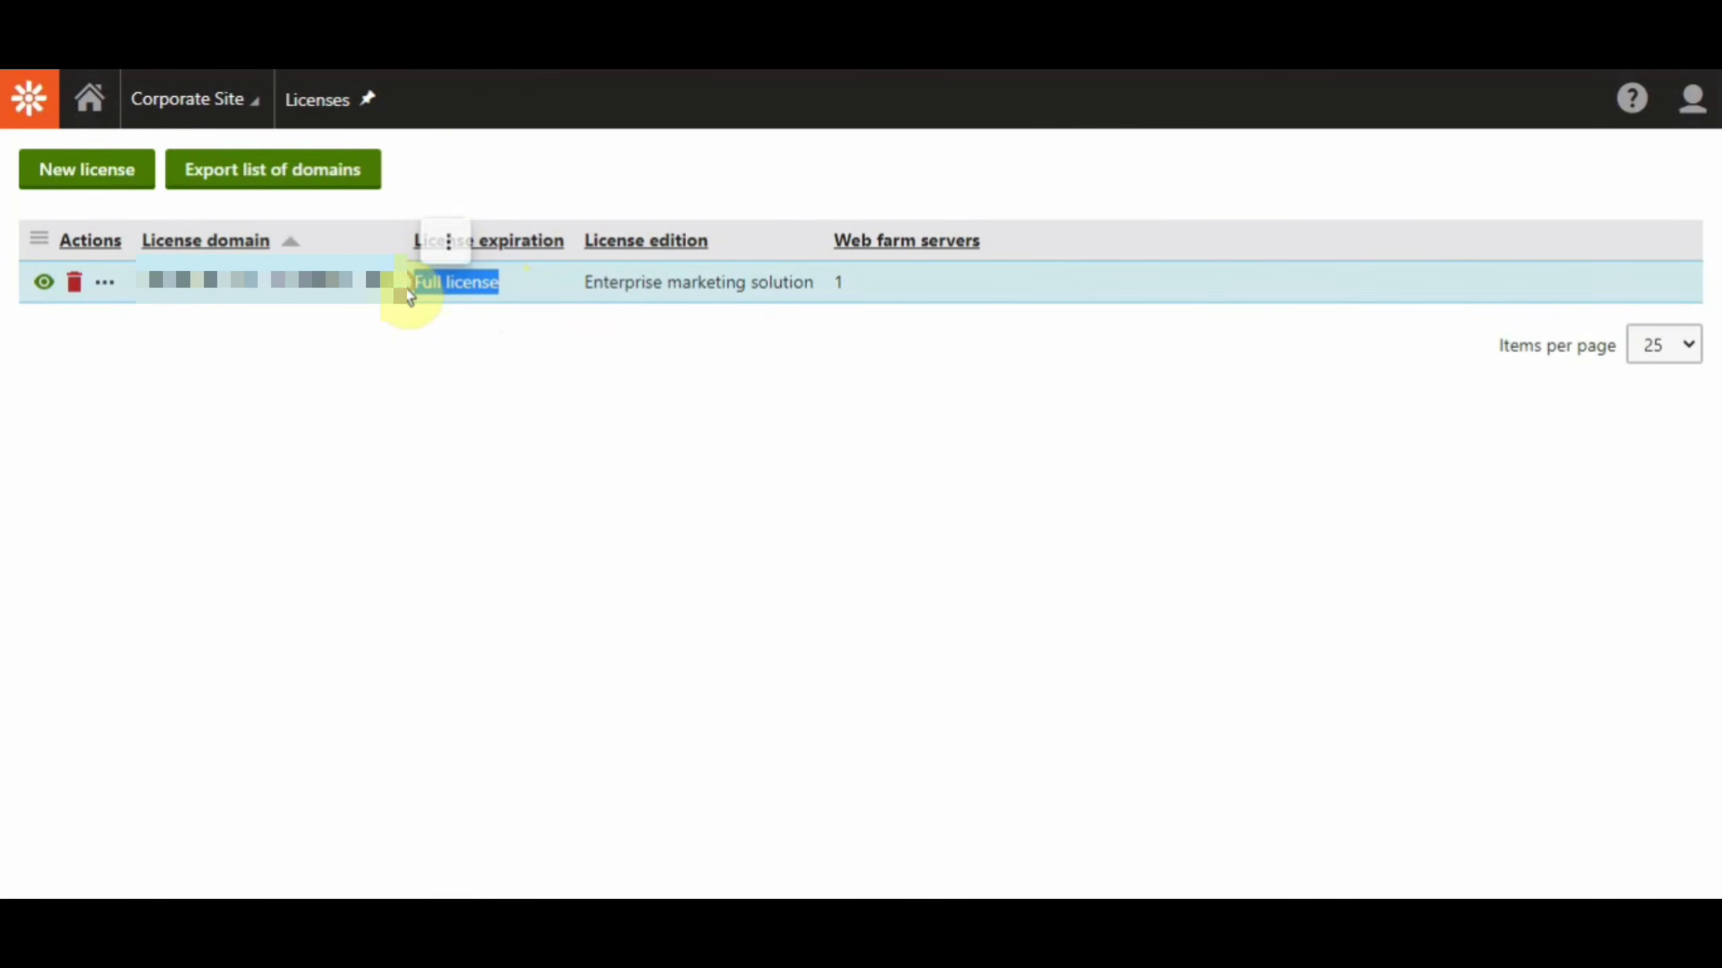
click(472, 471)
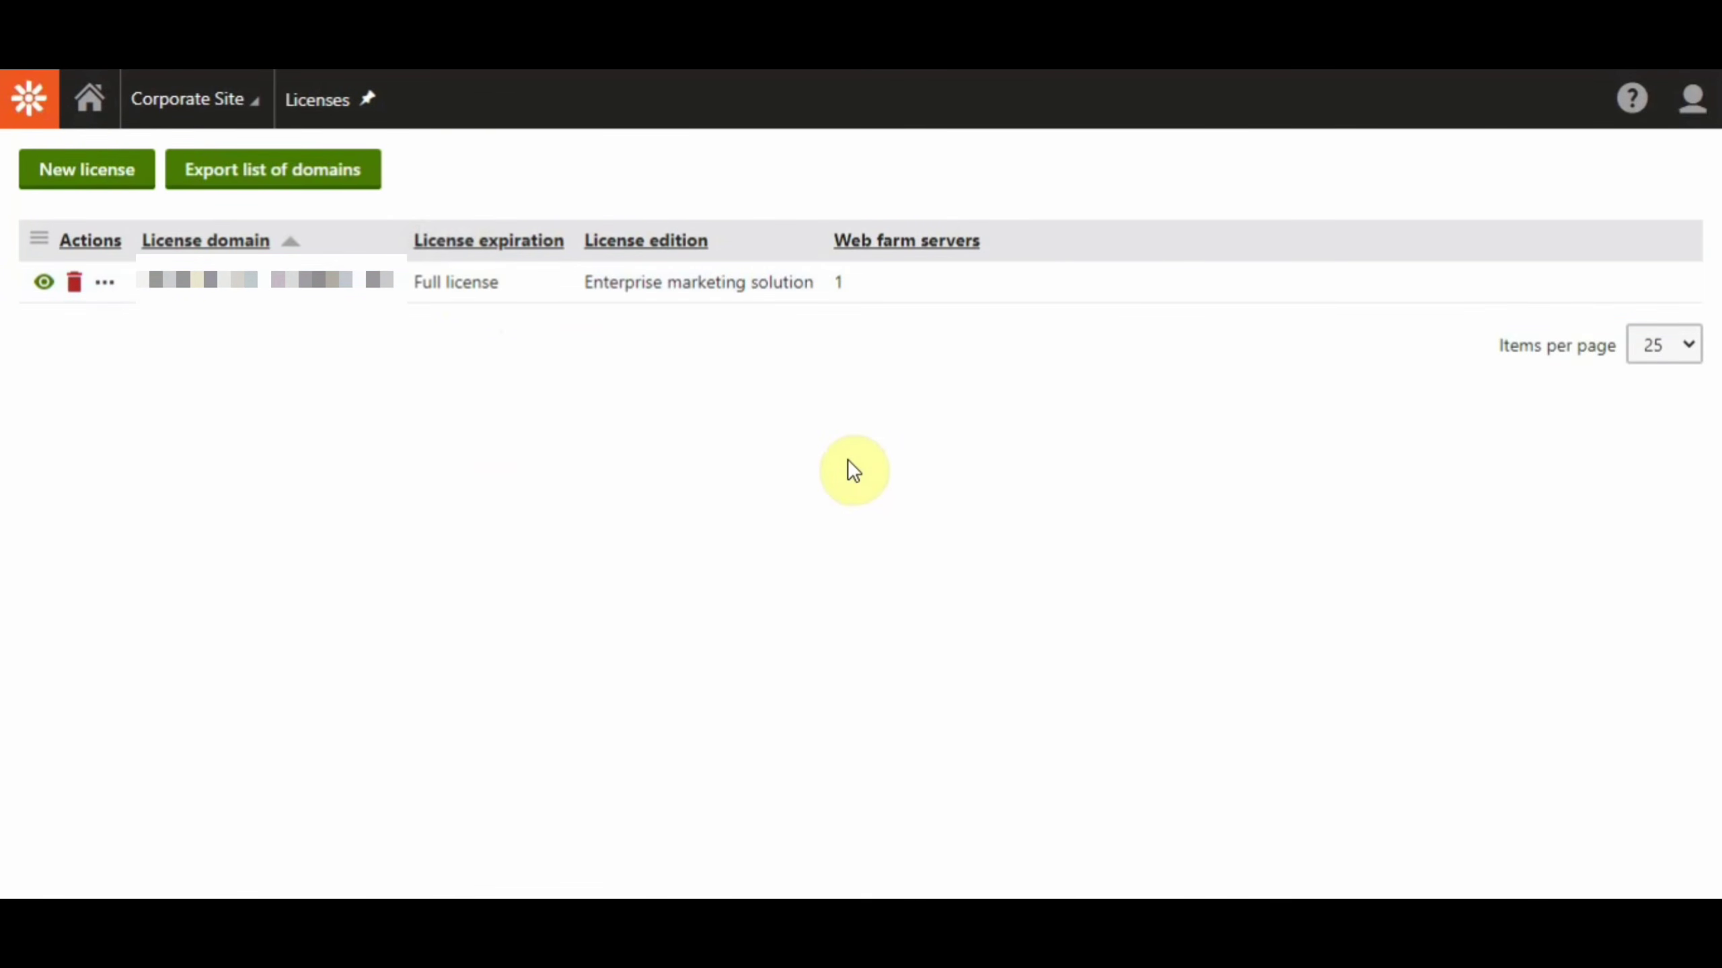
View the Corporate Site's page tree in the Pages application and open the live site from the application list.
click(100, 96)
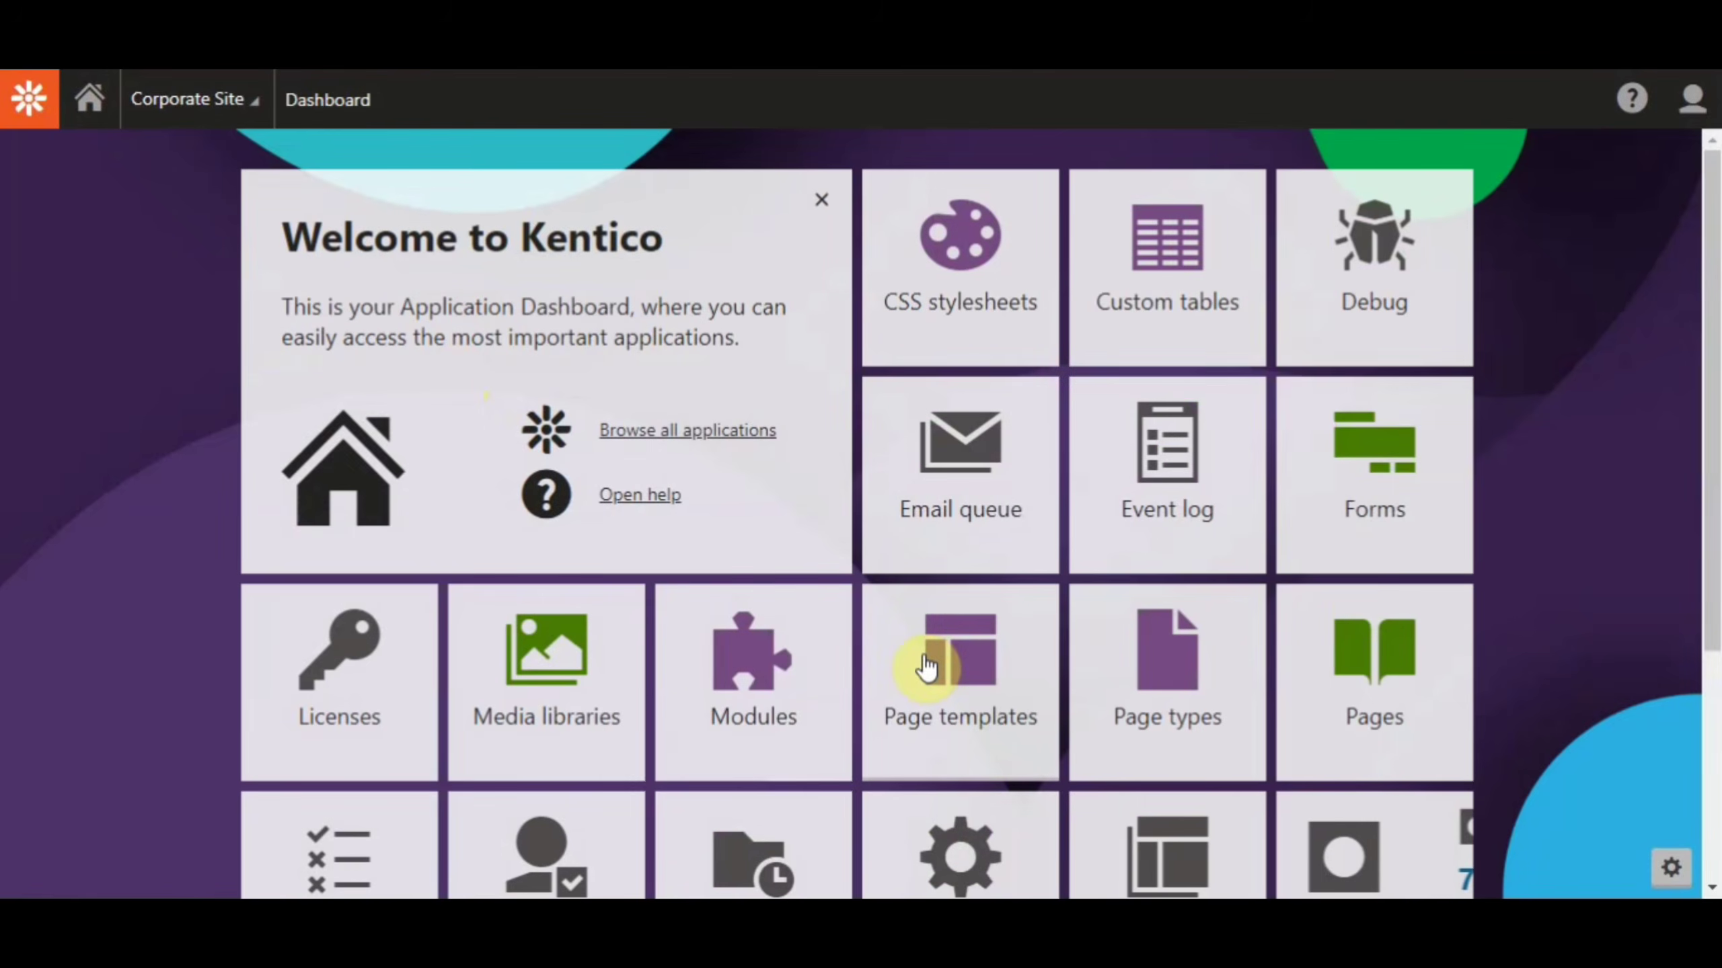
click(1388, 700)
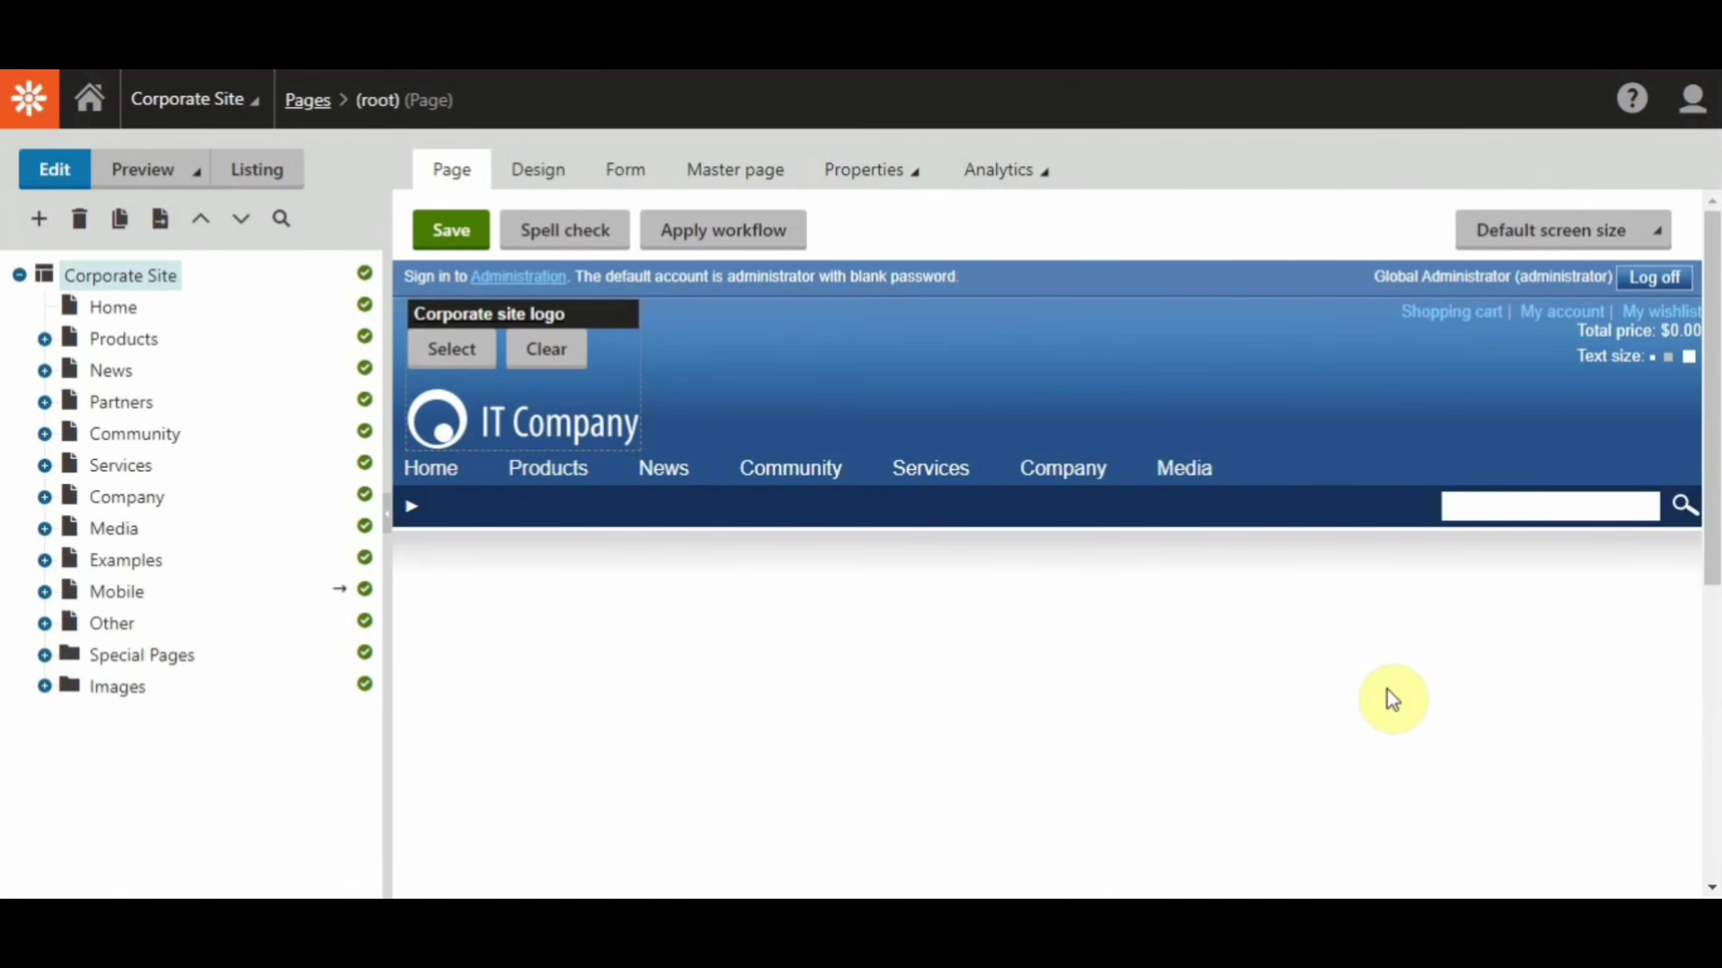
click(20, 101)
click(83, 857)
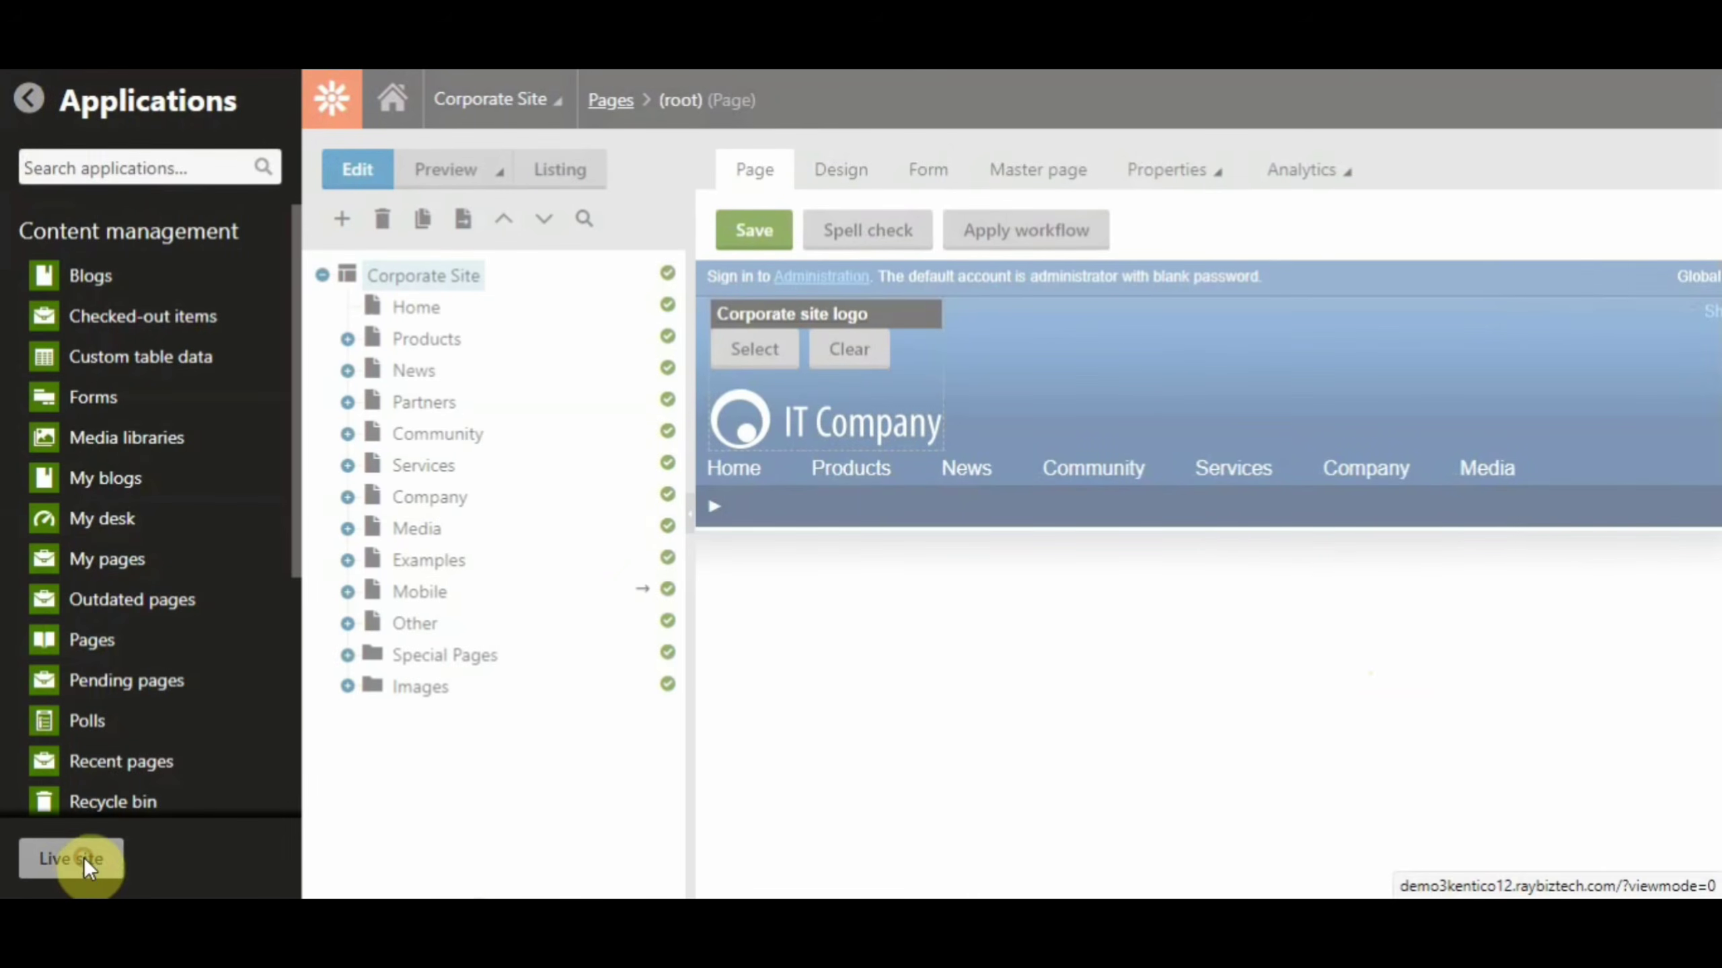